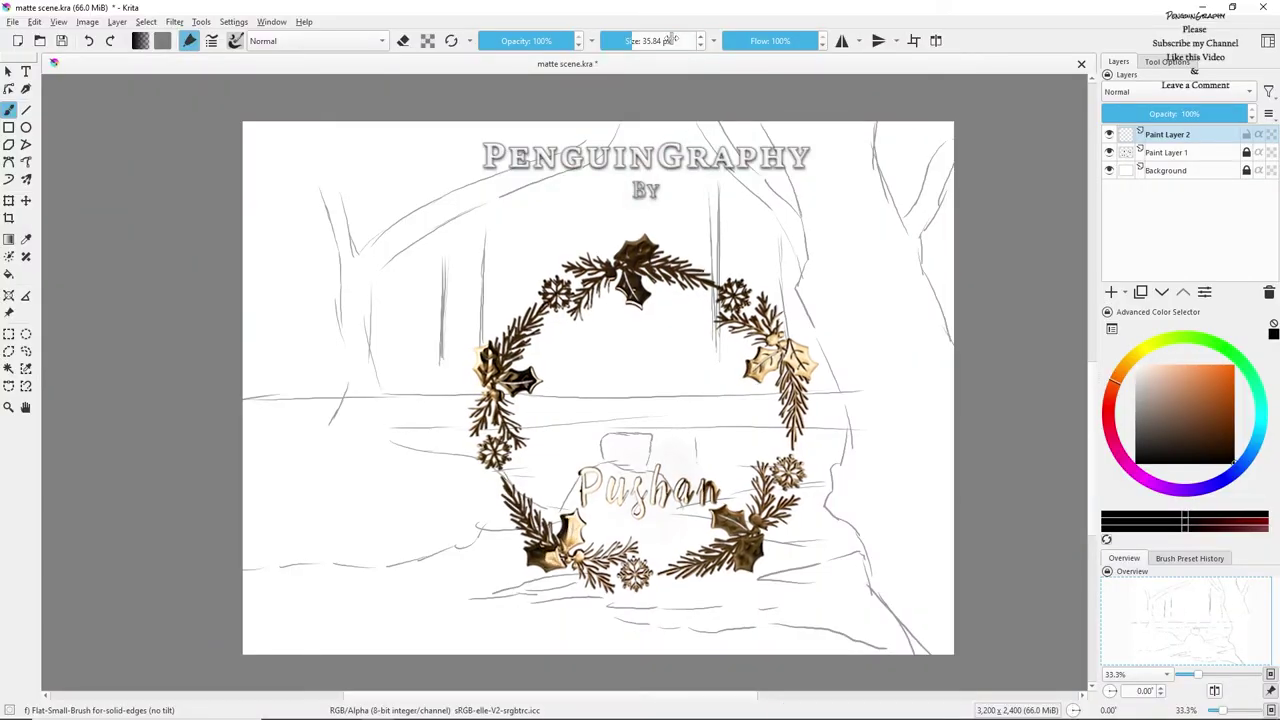
# Cover the upper part of Paint Layer 2 with a mid teal down past the horizon, using an enlarged brush.
pyautogui.click(1260, 417)
pyautogui.click(1163, 408)
pyautogui.click(659, 41)
pyautogui.moveTo(470, 355)
pyautogui.mouseDown()
pyautogui.moveTo(300, 371)
pyautogui.moveTo(960, 358)
pyautogui.moveTo(600, 385)
pyautogui.moveTo(1117, 401)
pyautogui.moveTo(1088, 428)
pyautogui.mouseUp()
pyautogui.moveTo(265, 345)
pyautogui.mouseDown()
pyautogui.moveTo(366, 334)
pyautogui.moveTo(600, 266)
pyautogui.moveTo(314, 309)
pyautogui.moveTo(304, 151)
pyautogui.moveTo(543, 137)
pyautogui.moveTo(668, 166)
pyautogui.moveTo(889, 129)
pyautogui.moveTo(885, 323)
pyautogui.moveTo(929, 166)
pyautogui.moveTo(871, 194)
pyautogui.moveTo(866, 250)
pyautogui.mouseUp()
# Paint a large pale cyan glow shape in the centre of the teal sky, reaching up to the canvas edge.
pyautogui.click(1149, 377)
pyautogui.click(1152, 369)
pyautogui.moveTo(445, 325)
pyautogui.mouseDown()
pyautogui.moveTo(617, 187)
pyautogui.moveTo(518, 356)
pyautogui.moveTo(618, 191)
pyautogui.moveTo(495, 323)
pyautogui.moveTo(581, 308)
pyautogui.moveTo(637, 265)
pyautogui.moveTo(593, 180)
pyautogui.moveTo(638, 152)
pyautogui.moveTo(600, 169)
pyautogui.moveTo(629, 286)
pyautogui.mouseUp()
# Paint dark teal down both upper corners and side edges, and fill the ground below the horizon with a slightly lighter dark teal.
pyautogui.click(1225, 440)
pyautogui.moveTo(1225, 440); pyautogui.dragTo(1166, 428)
pyautogui.moveTo(245, 165)
pyautogui.mouseDown()
pyautogui.moveTo(288, 125)
pyautogui.moveTo(246, 215)
pyautogui.moveTo(226, 365)
pyautogui.mouseUp()
pyautogui.moveTo(890, 112); pyautogui.dragTo(965, 301)
pyautogui.moveTo(948, 135); pyautogui.dragTo(975, 390)
pyautogui.moveTo(870, 118)
pyautogui.mouseDown()
pyautogui.moveTo(909, 138)
pyautogui.moveTo(962, 335)
pyautogui.mouseUp()
pyautogui.moveTo(318, 125)
pyautogui.mouseDown()
pyautogui.moveTo(290, 159)
pyautogui.moveTo(250, 400)
pyautogui.mouseUp()
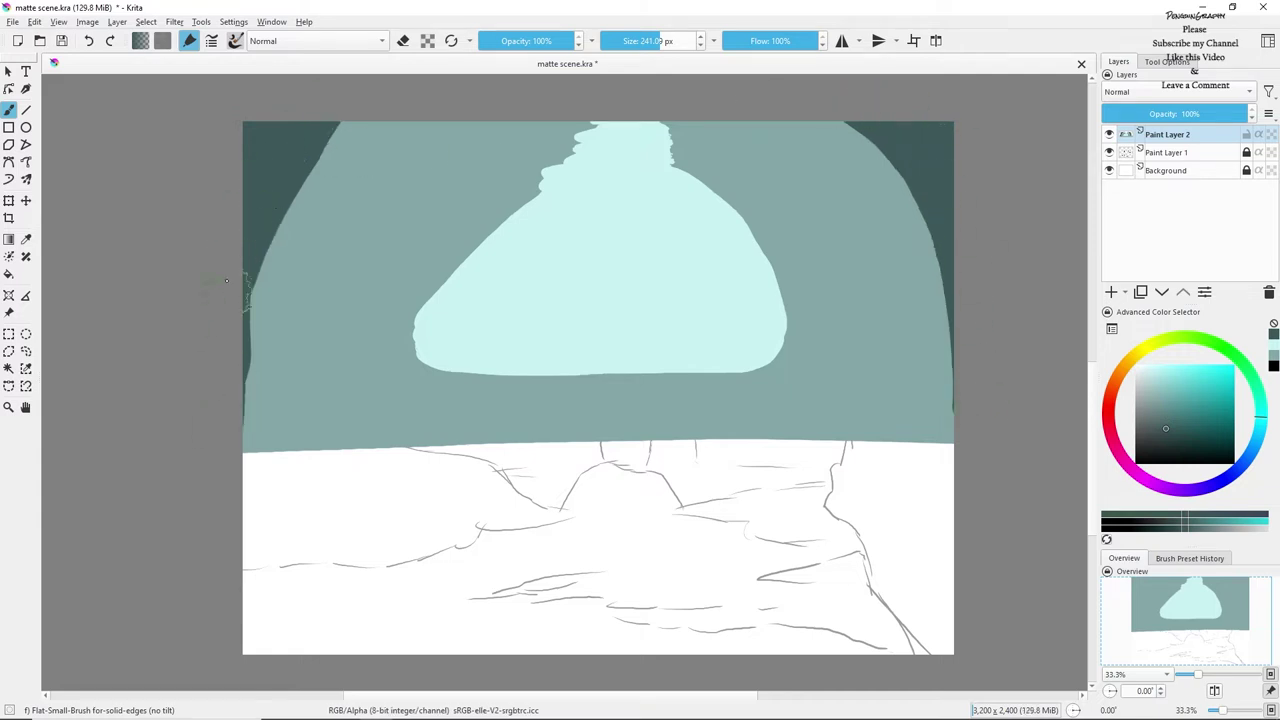
pyautogui.click(1163, 421)
pyautogui.moveTo(248, 630)
pyautogui.mouseDown()
pyautogui.moveTo(955, 625)
pyautogui.moveTo(955, 605)
pyautogui.moveTo(109, 586)
pyautogui.moveTo(135, 523)
pyautogui.moveTo(428, 471)
pyautogui.moveTo(955, 440)
pyautogui.mouseUp()
# Switch to the Water Color SAI brush preset and adjust its size for blending.
pyautogui.click(236, 41)
pyautogui.click(340, 65)
pyautogui.click(262, 69)
pyautogui.moveTo(515, 114); pyautogui.dragTo(515, 134)
pyautogui.click(439, 228)
pyautogui.click(650, 41)
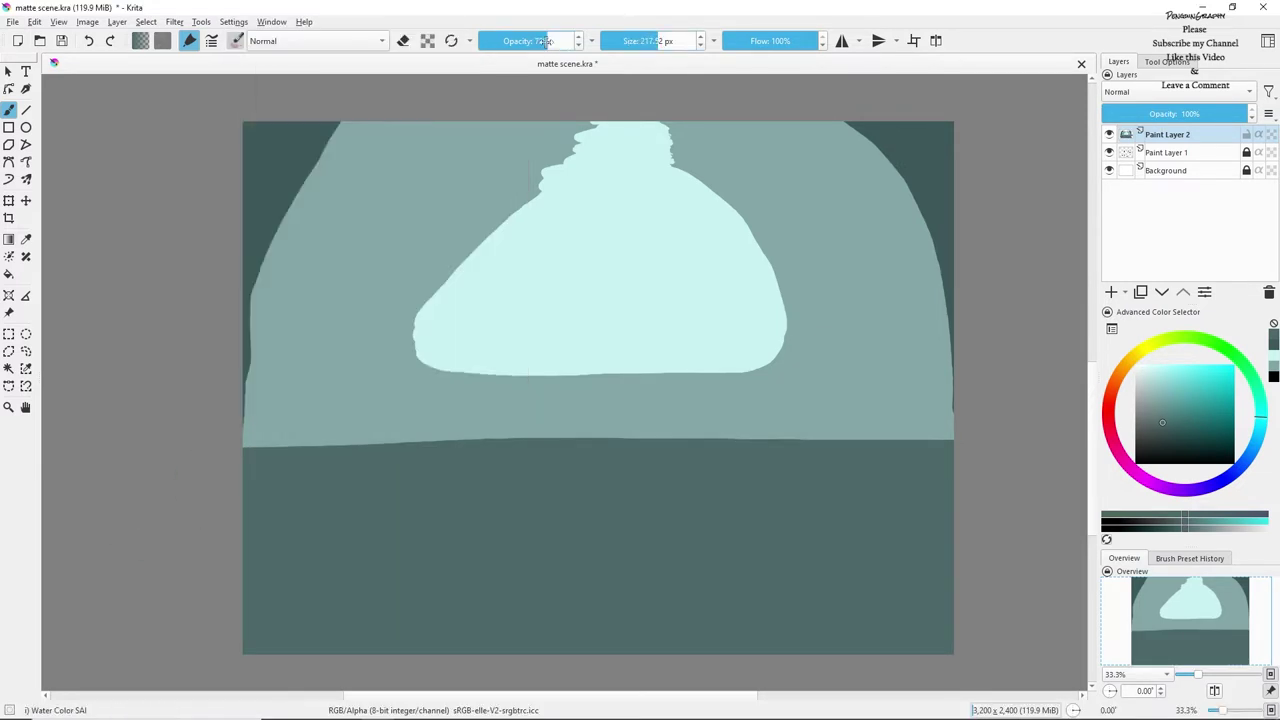
pyautogui.moveTo(318, 148); pyautogui.dragTo(278, 238)
pyautogui.moveTo(306, 194); pyautogui.dragTo(331, 144)
pyautogui.hotkey('ctrl', 'z')
pyautogui.hotkey('ctrl', 'z')
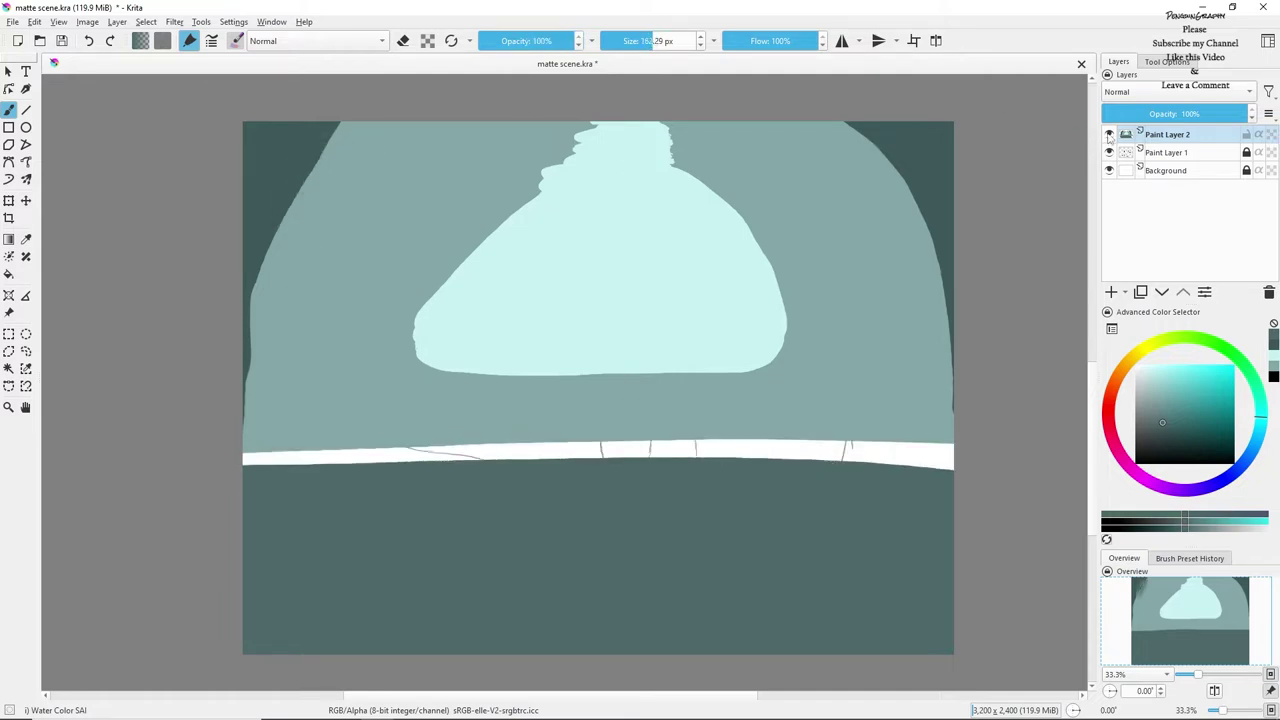
# Blend the dark left and right edges of the sky softly into the mid teal.
pyautogui.moveTo(305, 190)
pyautogui.mouseDown()
pyautogui.moveTo(331, 156)
pyautogui.moveTo(319, 147)
pyautogui.moveTo(346, 126)
pyautogui.moveTo(287, 211)
pyautogui.moveTo(246, 404)
pyautogui.moveTo(233, 399)
pyautogui.moveTo(249, 389)
pyautogui.moveTo(247, 304)
pyautogui.mouseUp()
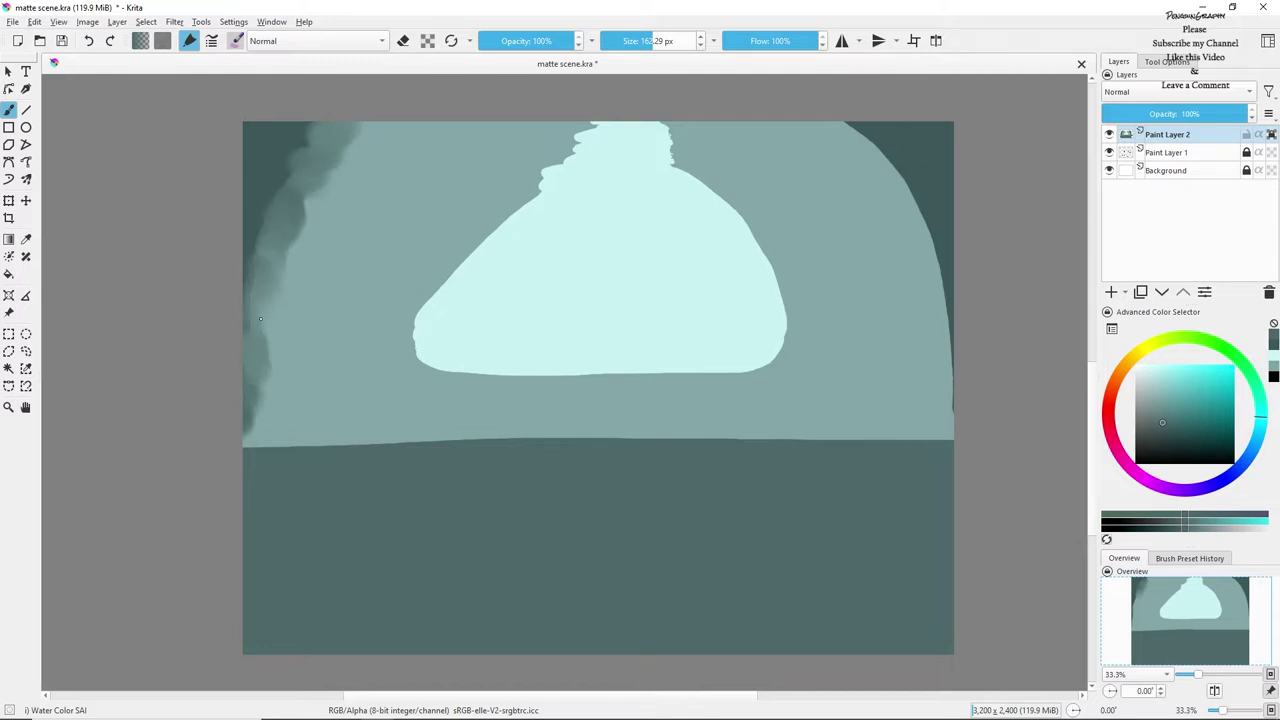
pyautogui.moveTo(353, 138)
pyautogui.mouseDown()
pyautogui.moveTo(345, 184)
pyautogui.moveTo(286, 202)
pyautogui.moveTo(270, 266)
pyautogui.moveTo(303, 260)
pyautogui.moveTo(313, 148)
pyautogui.mouseUp()
pyautogui.moveTo(272, 380); pyautogui.dragTo(258, 450)
pyautogui.moveTo(925, 192)
pyautogui.mouseDown()
pyautogui.moveTo(854, 152)
pyautogui.moveTo(854, 133)
pyautogui.moveTo(937, 258)
pyautogui.moveTo(961, 393)
pyautogui.moveTo(949, 362)
pyautogui.moveTo(938, 380)
pyautogui.moveTo(921, 364)
pyautogui.moveTo(938, 305)
pyautogui.moveTo(935, 200)
pyautogui.moveTo(895, 213)
pyautogui.mouseUp()
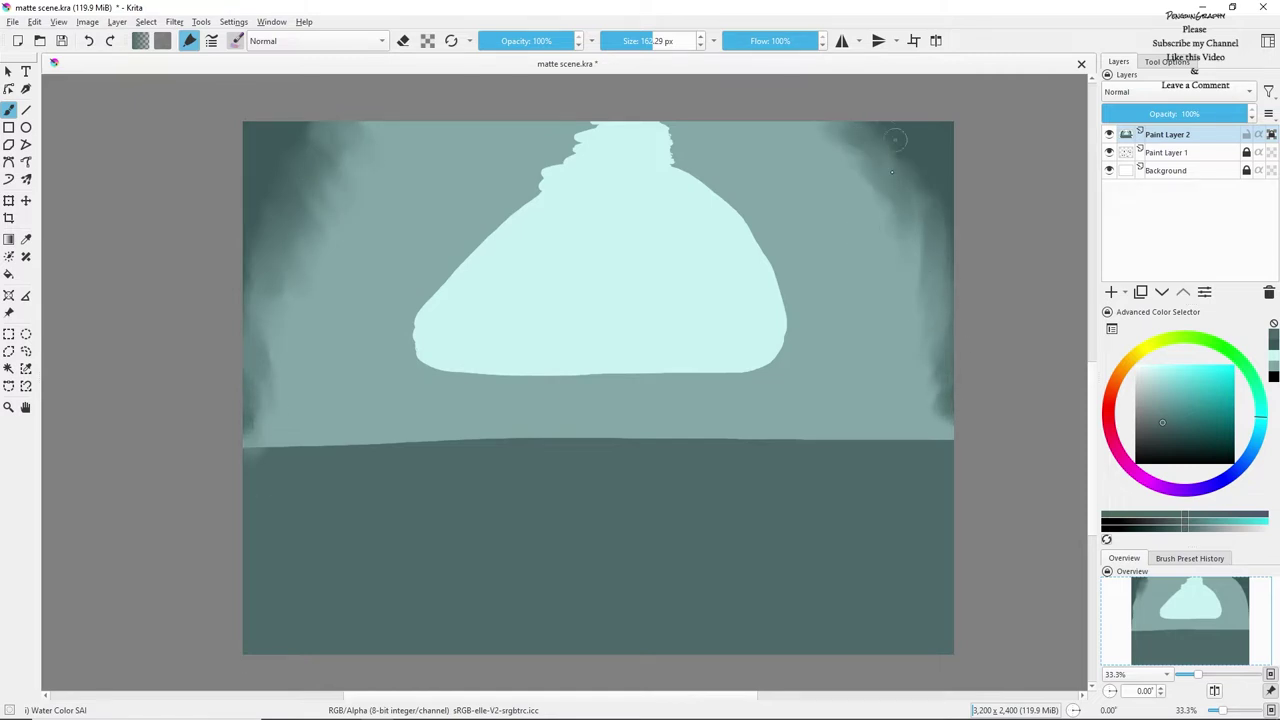
pyautogui.moveTo(930, 162); pyautogui.dragTo(922, 335)
# Soften the horizon line and the hard outline of the pale central glow.
pyautogui.moveTo(250, 440)
pyautogui.mouseDown()
pyautogui.moveTo(611, 420)
pyautogui.moveTo(948, 442)
pyautogui.mouseUp()
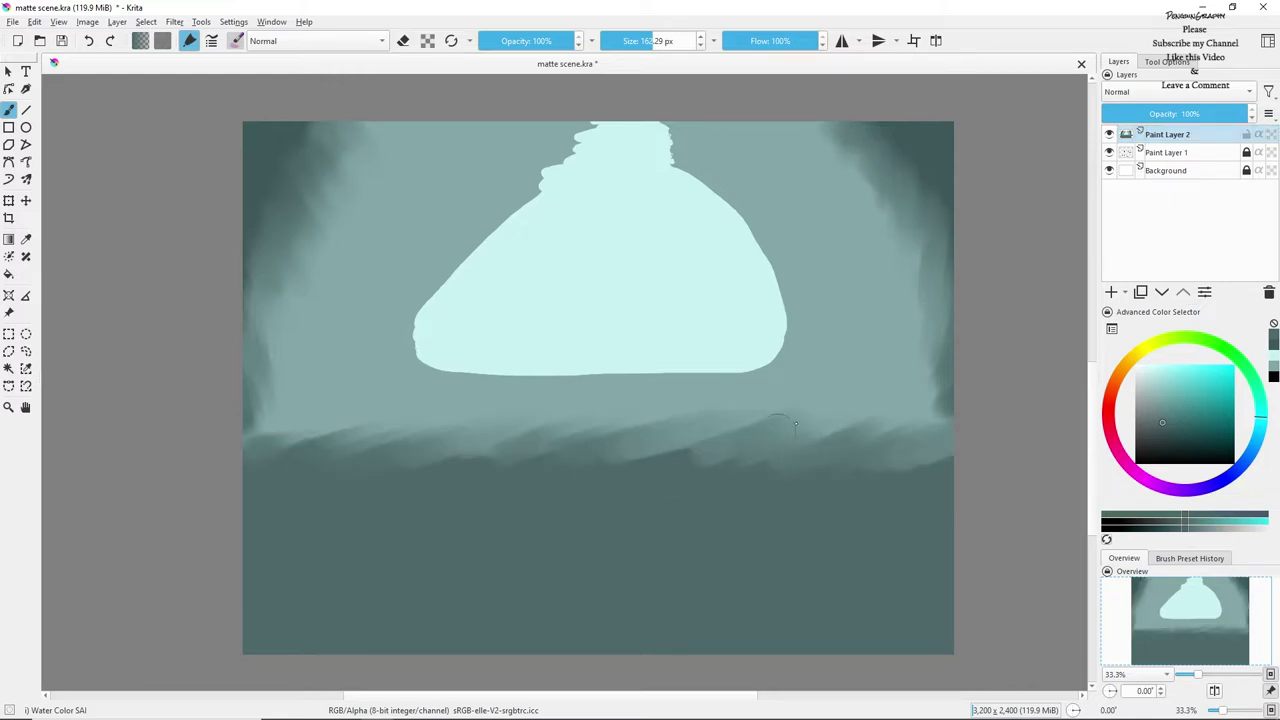
pyautogui.moveTo(645, 453); pyautogui.dragTo(761, 450)
pyautogui.moveTo(551, 231)
pyautogui.mouseDown()
pyautogui.moveTo(573, 192)
pyautogui.moveTo(554, 166)
pyautogui.moveTo(588, 120)
pyautogui.moveTo(524, 221)
pyautogui.moveTo(430, 293)
pyautogui.moveTo(490, 320)
pyautogui.moveTo(423, 350)
pyautogui.moveTo(712, 373)
pyautogui.moveTo(781, 357)
pyautogui.moveTo(782, 295)
pyautogui.moveTo(753, 232)
pyautogui.moveTo(692, 177)
pyautogui.moveTo(668, 130)
pyautogui.moveTo(684, 156)
pyautogui.mouseUp()
pyautogui.moveTo(606, 130)
pyautogui.mouseDown()
pyautogui.moveTo(671, 178)
pyautogui.moveTo(660, 220)
pyautogui.mouseUp()
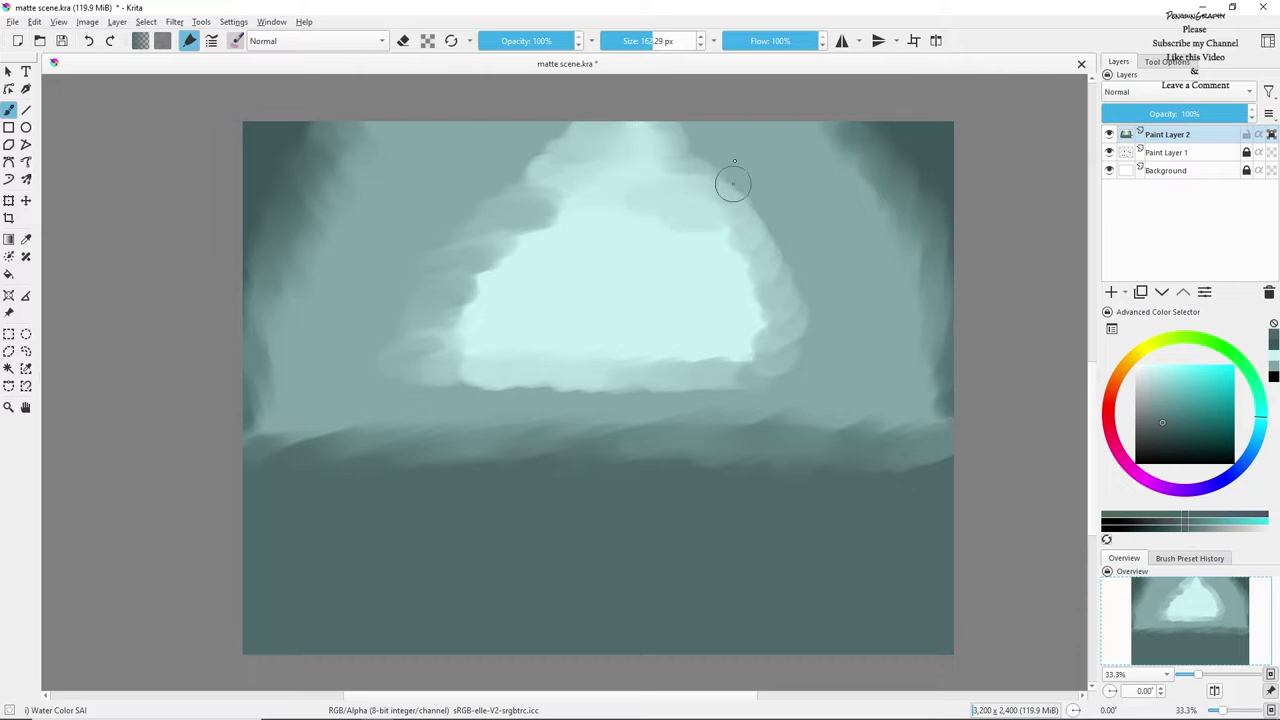
# Smooth the whole misty background into a soft gradient with a brush of about 419 px at reduced opacity.
pyautogui.click(538, 41)
pyautogui.click(662, 41)
pyautogui.click(672, 41)
pyautogui.moveTo(768, 416)
pyautogui.mouseDown()
pyautogui.moveTo(818, 421)
pyautogui.moveTo(526, 390)
pyautogui.moveTo(290, 430)
pyautogui.moveTo(860, 425)
pyautogui.moveTo(635, 437)
pyautogui.moveTo(939, 503)
pyautogui.moveTo(720, 369)
pyautogui.moveTo(551, 177)
pyautogui.moveTo(526, 297)
pyautogui.moveTo(774, 346)
pyautogui.moveTo(751, 286)
pyautogui.moveTo(611, 254)
pyautogui.moveTo(768, 378)
pyautogui.moveTo(497, 360)
pyautogui.moveTo(474, 257)
pyautogui.moveTo(541, 151)
pyautogui.moveTo(523, 371)
pyautogui.moveTo(777, 374)
pyautogui.moveTo(503, 337)
pyautogui.moveTo(743, 296)
pyautogui.moveTo(723, 357)
pyautogui.moveTo(663, 400)
pyautogui.moveTo(540, 443)
pyautogui.moveTo(771, 374)
pyautogui.moveTo(709, 286)
pyautogui.moveTo(677, 134)
pyautogui.moveTo(883, 214)
pyautogui.moveTo(931, 415)
pyautogui.moveTo(857, 371)
pyautogui.moveTo(822, 131)
pyautogui.moveTo(920, 328)
pyautogui.moveTo(941, 84)
pyautogui.mouseUp()
pyautogui.moveTo(310, 330)
pyautogui.mouseDown()
pyautogui.moveTo(322, 227)
pyautogui.moveTo(219, 407)
pyautogui.moveTo(311, 139)
pyautogui.moveTo(340, 159)
pyautogui.mouseUp()
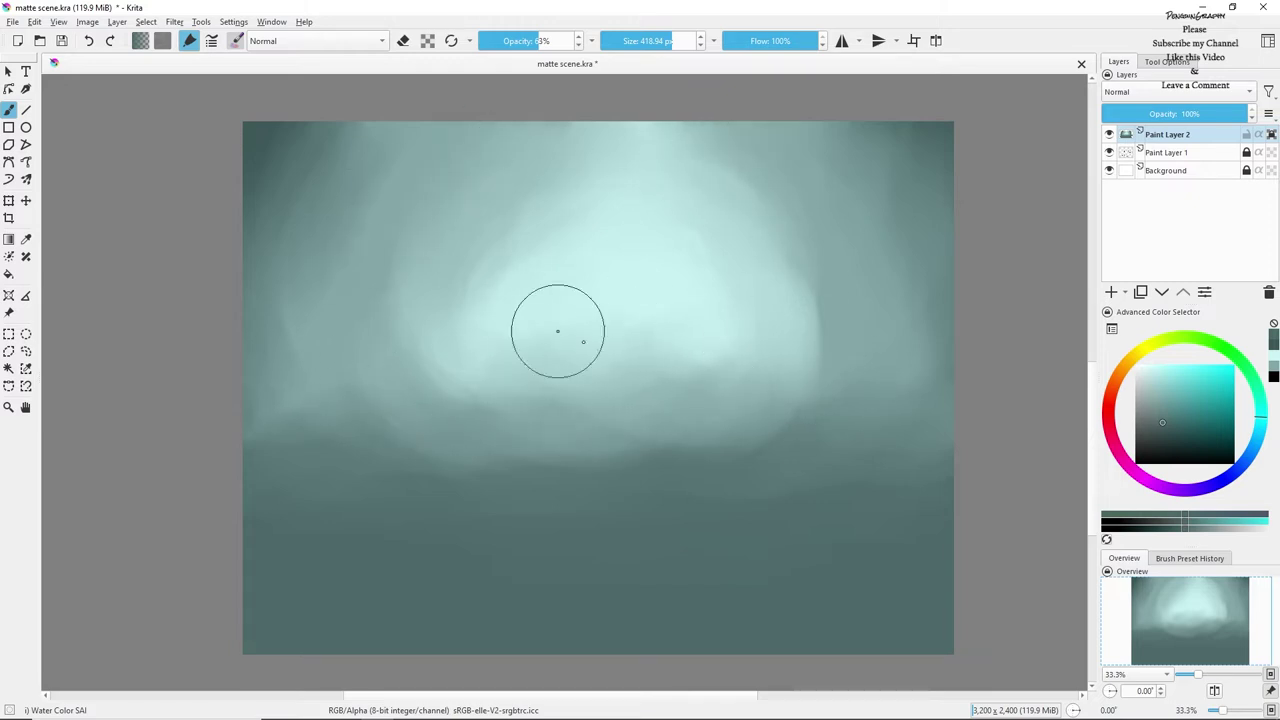
# Add a paint layer above Paint Layer 2 and move the sketch on Paint Layer 1 to the top of the stack.
pyautogui.click(1111, 293)
pyautogui.click(1178, 170)
pyautogui.click(1247, 170)
pyautogui.moveTo(1205, 173)
pyautogui.mouseDown()
pyautogui.moveTo(1207, 129)
pyautogui.moveTo(1137, 108)
pyautogui.mouseUp()
pyautogui.click(1246, 135)
pyautogui.click(1166, 152)
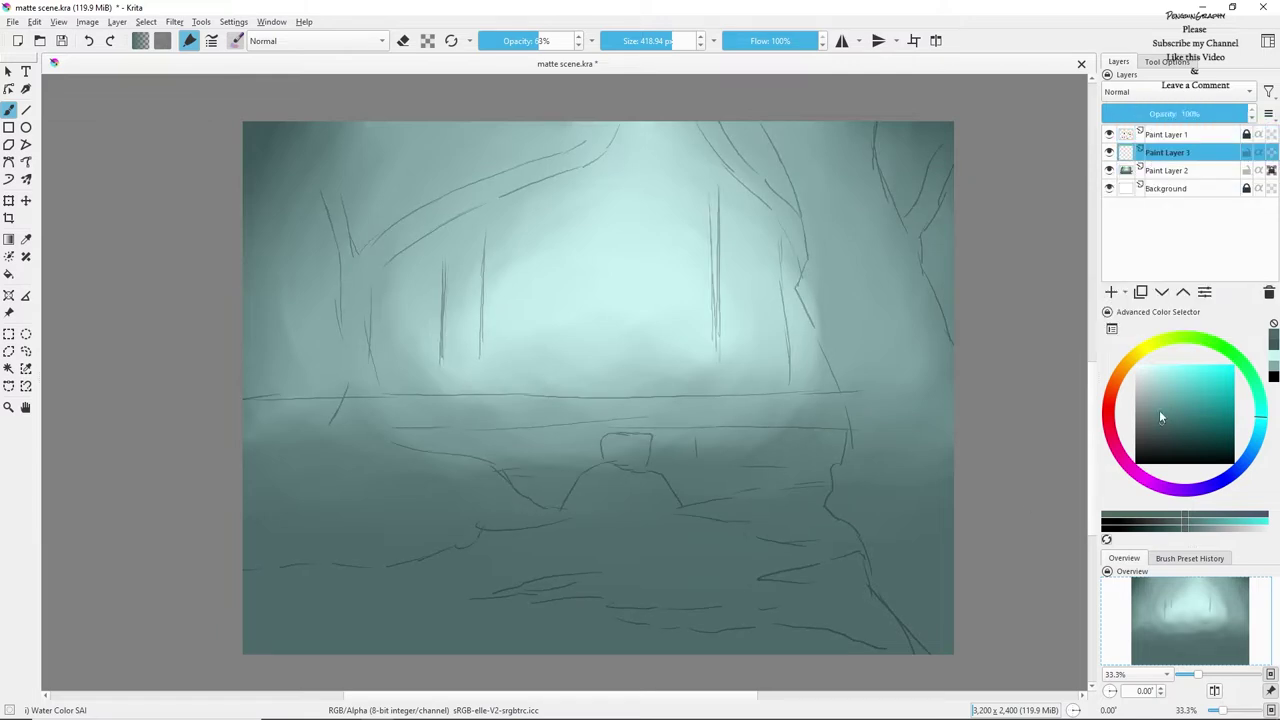
# Outline the large right tree and its branches in near-black olive with the Flat-Small-Brush for-solid-edges at 17.33 px.
pyautogui.moveTo(1176, 440); pyautogui.dragTo(1188, 454)
pyautogui.click(1132, 357)
pyautogui.click(1221, 454)
pyautogui.click(1188, 559)
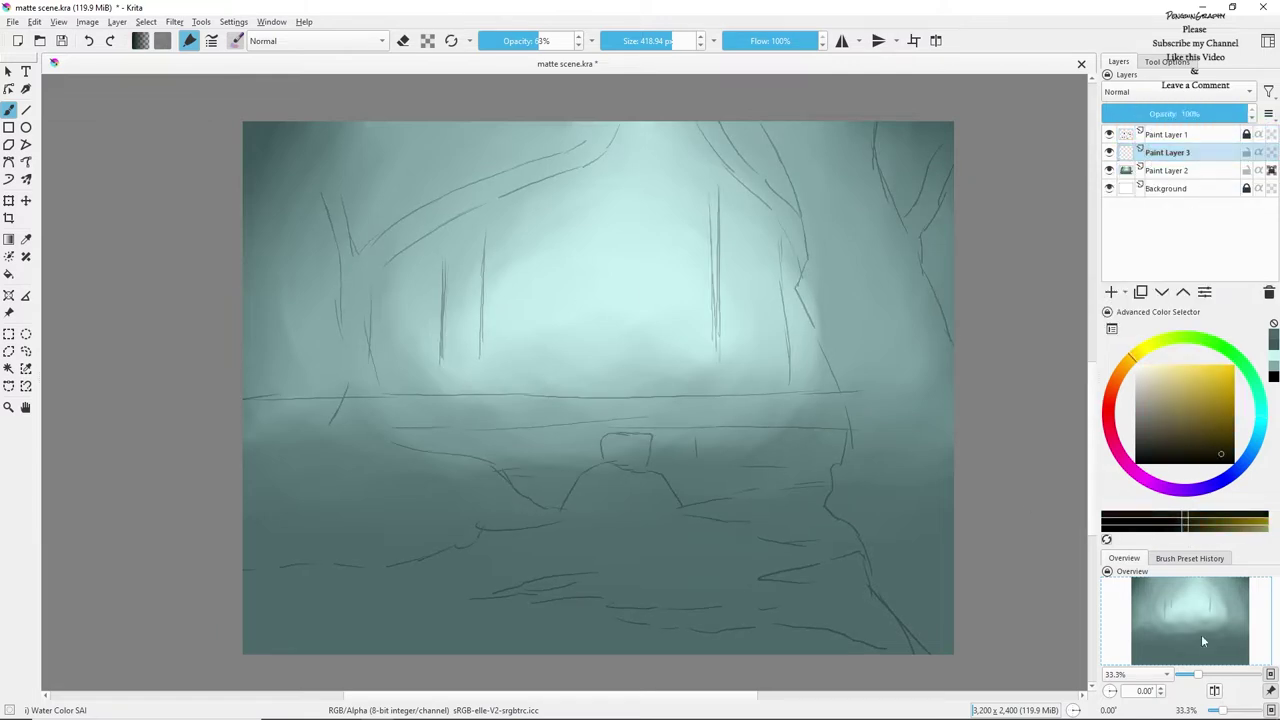
pyautogui.click(1150, 628)
pyautogui.click(1134, 556)
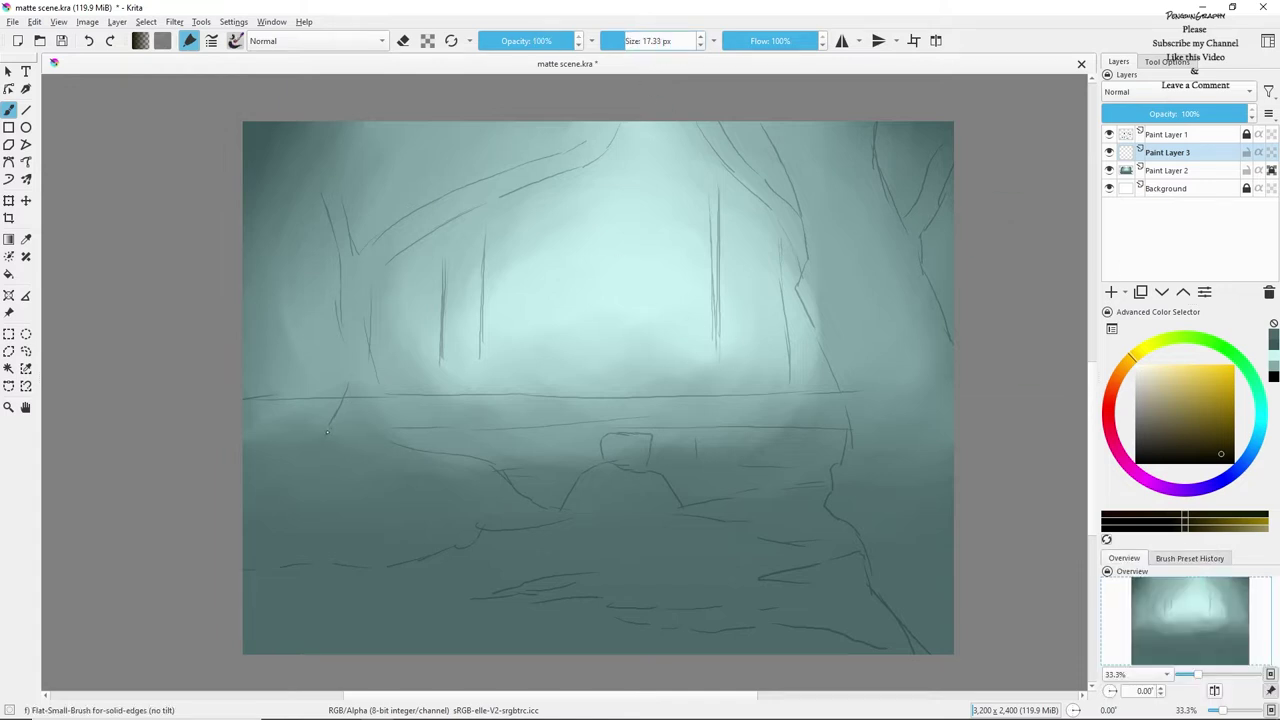
pyautogui.moveTo(764, 124); pyautogui.dragTo(802, 236)
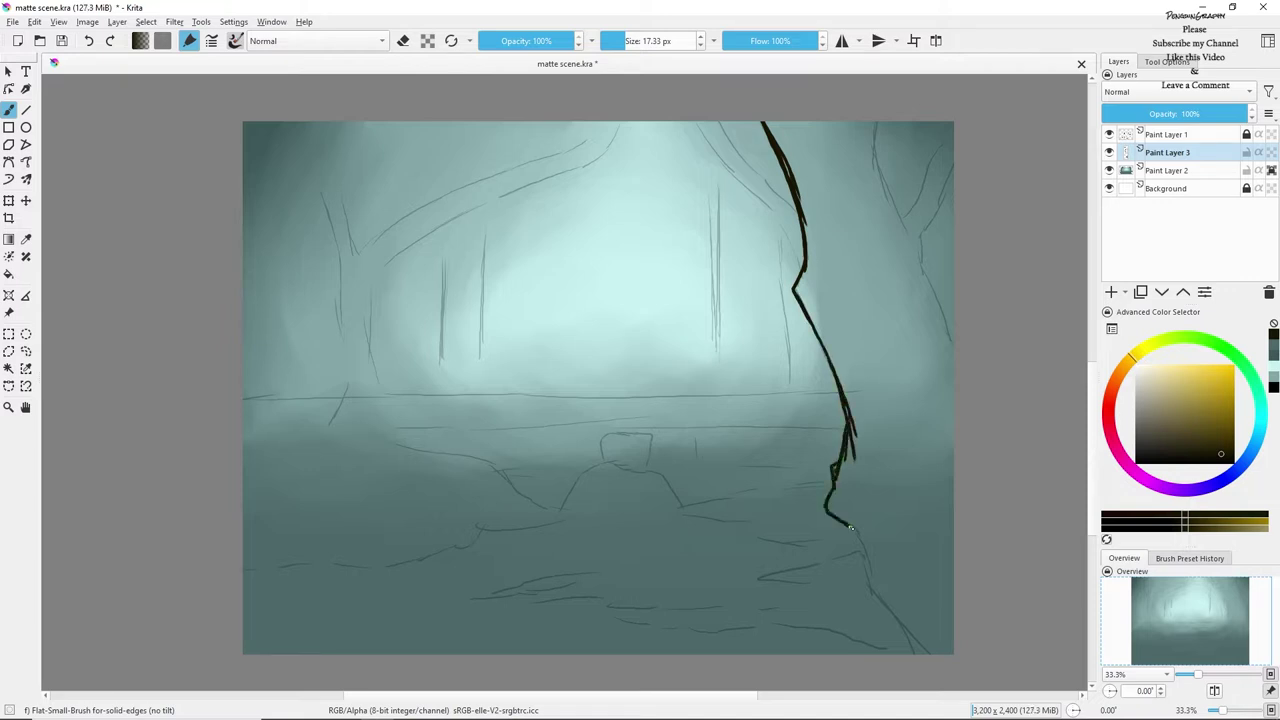
pyautogui.moveTo(882, 109)
pyautogui.mouseDown()
pyautogui.moveTo(888, 238)
pyautogui.moveTo(952, 368)
pyautogui.mouseUp()
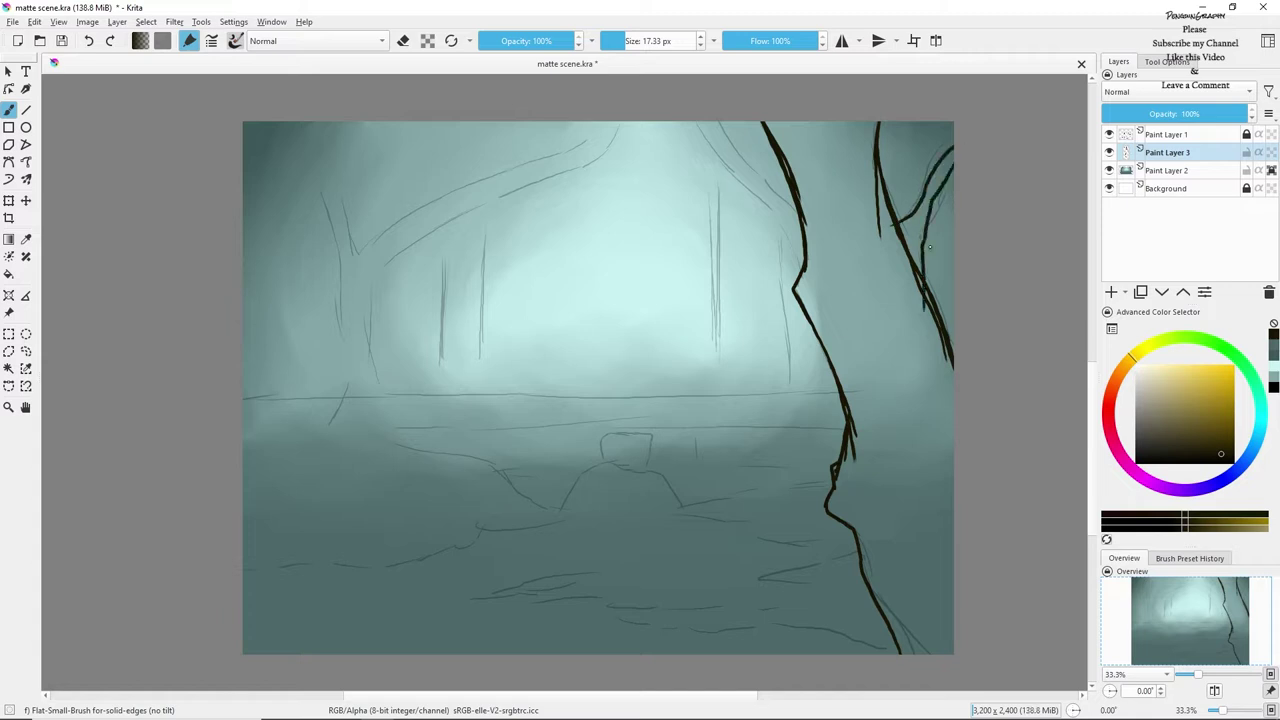
pyautogui.moveTo(728, 175); pyautogui.dragTo(830, 298)
pyautogui.moveTo(717, 122); pyautogui.dragTo(831, 272)
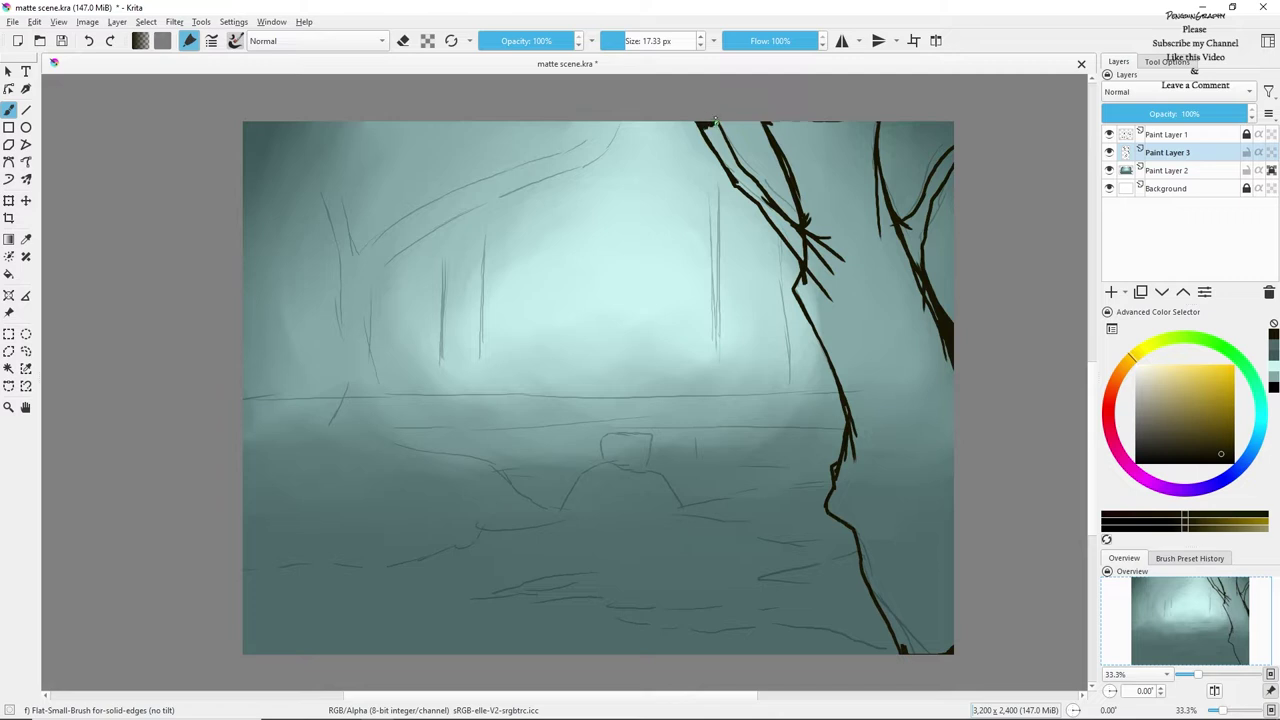
# Fill the outlined right tree with the near-black olive and touch up the gaps along its branches.
pyautogui.click(8, 275)
pyautogui.click(862, 285)
pyautogui.click(767, 208)
pyautogui.click(920, 219)
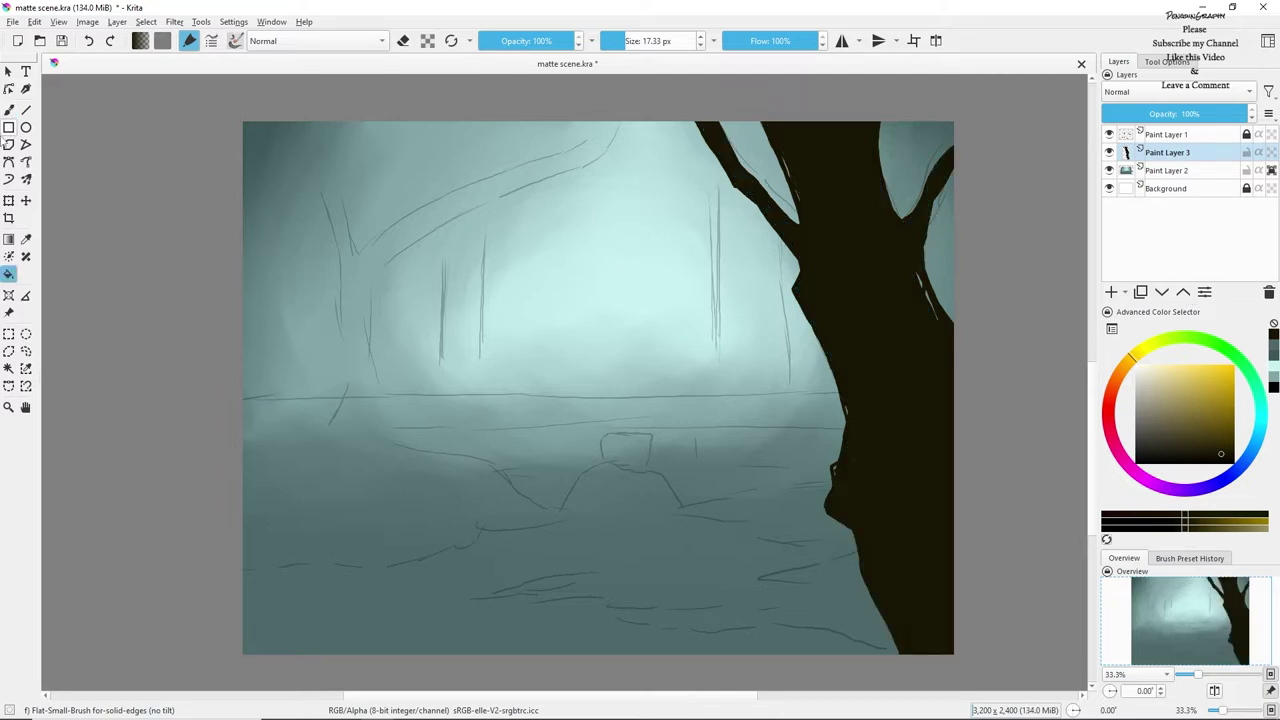
pyautogui.click(8, 111)
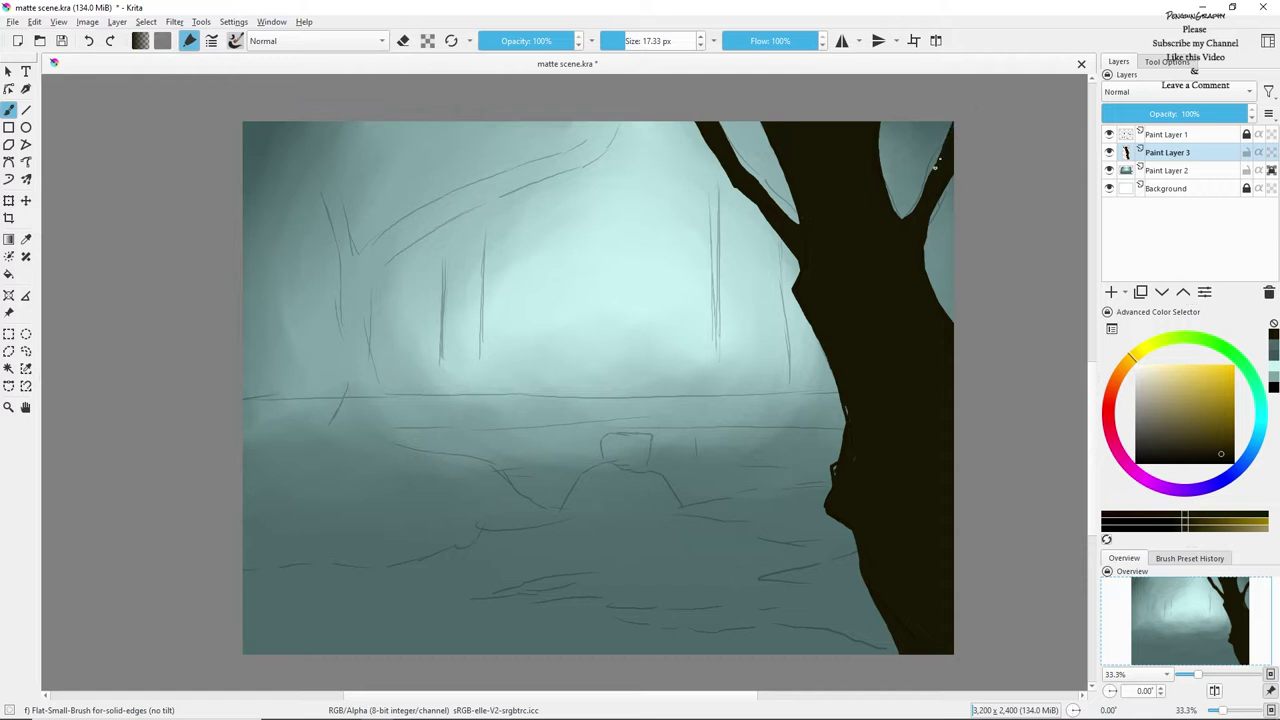
pyautogui.moveTo(731, 181); pyautogui.dragTo(789, 252)
# Outline the left tree's trunk, base and two main limbs over the sketch in a slightly lighter dark brown.
pyautogui.click(1212, 449)
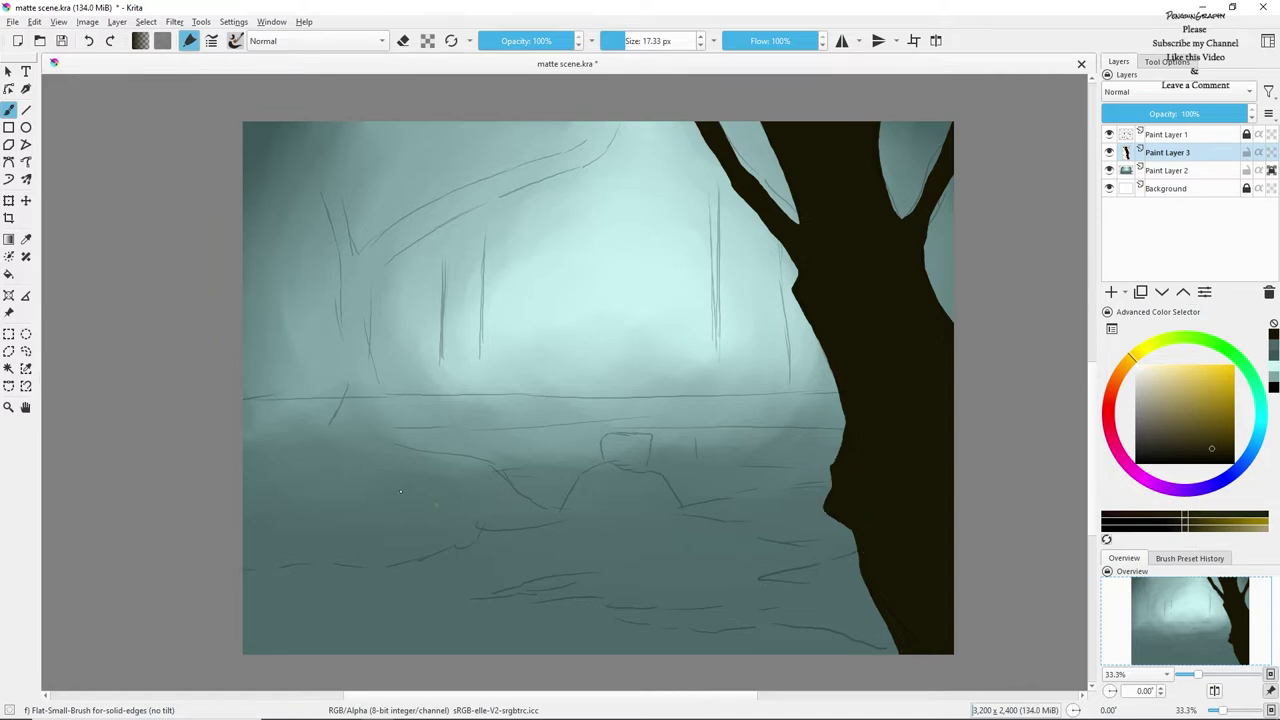
pyautogui.moveTo(340, 407); pyautogui.dragTo(325, 426)
pyautogui.moveTo(346, 303); pyautogui.dragTo(336, 214)
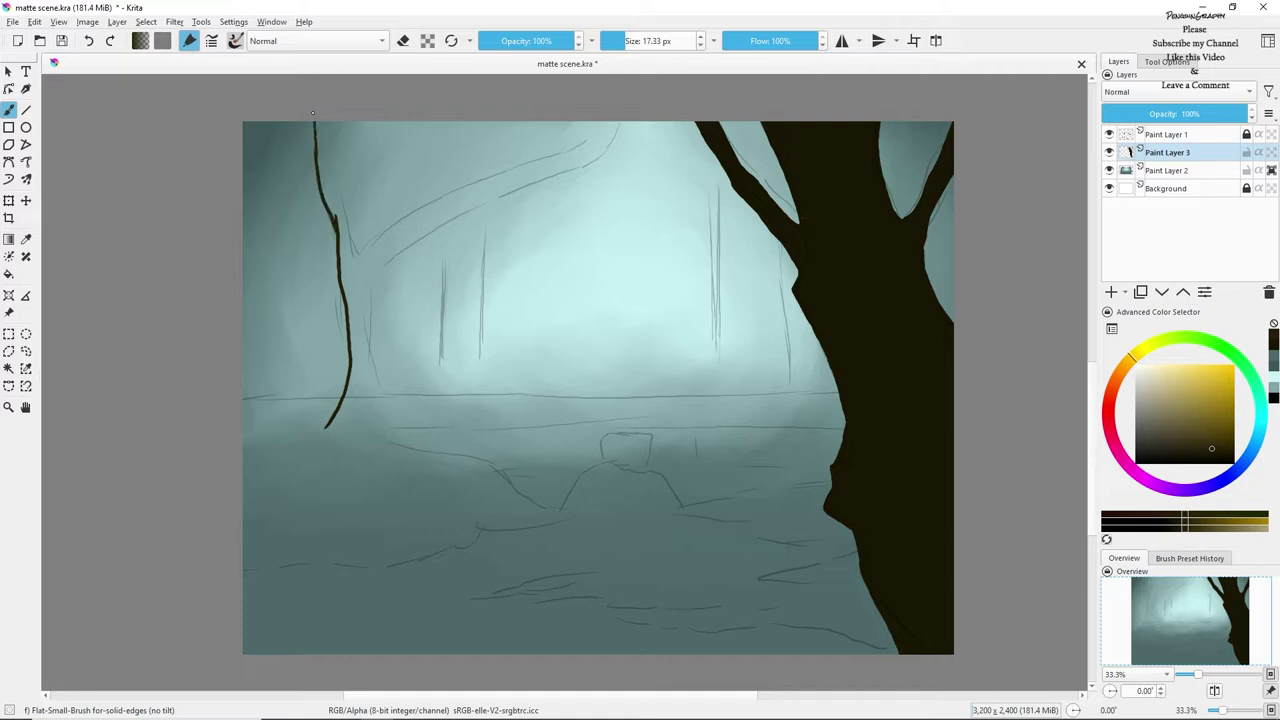
pyautogui.moveTo(335, 111); pyautogui.dragTo(360, 299)
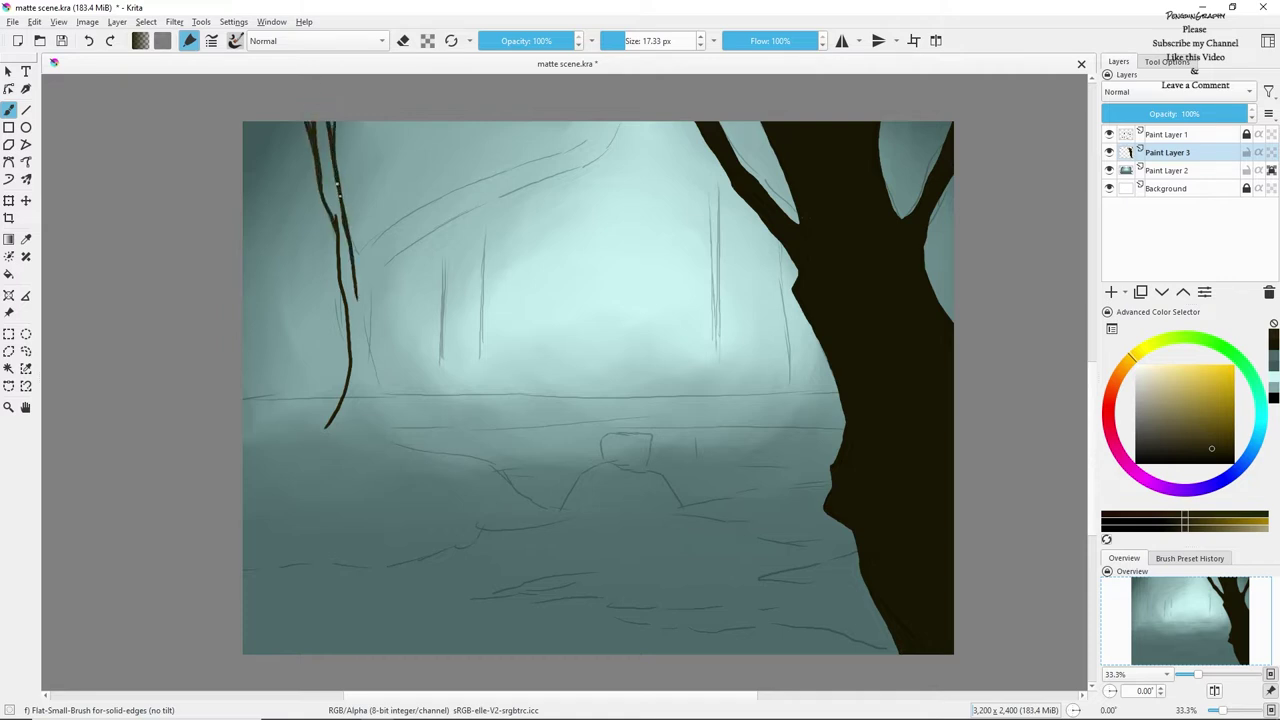
pyautogui.moveTo(472, 193); pyautogui.dragTo(598, 118)
pyautogui.hotkey('ctrl', 'z')
pyautogui.moveTo(358, 243); pyautogui.dragTo(600, 117)
pyautogui.moveTo(618, 116)
pyautogui.mouseDown()
pyautogui.moveTo(461, 211)
pyautogui.moveTo(388, 409)
pyautogui.mouseUp()
pyautogui.moveTo(388, 409); pyautogui.dragTo(326, 428)
pyautogui.moveTo(314, 124); pyautogui.dragTo(326, 125)
# Fill the left tree with dark brown and add a second branch rising from its right limb.
pyautogui.press('f')
pyautogui.click(366, 278)
pyautogui.press('b')
pyautogui.moveTo(335, 217)
pyautogui.mouseDown()
pyautogui.moveTo(338, 241)
pyautogui.moveTo(487, 122)
pyautogui.mouseUp()
pyautogui.moveTo(487, 122); pyautogui.dragTo(414, 212)
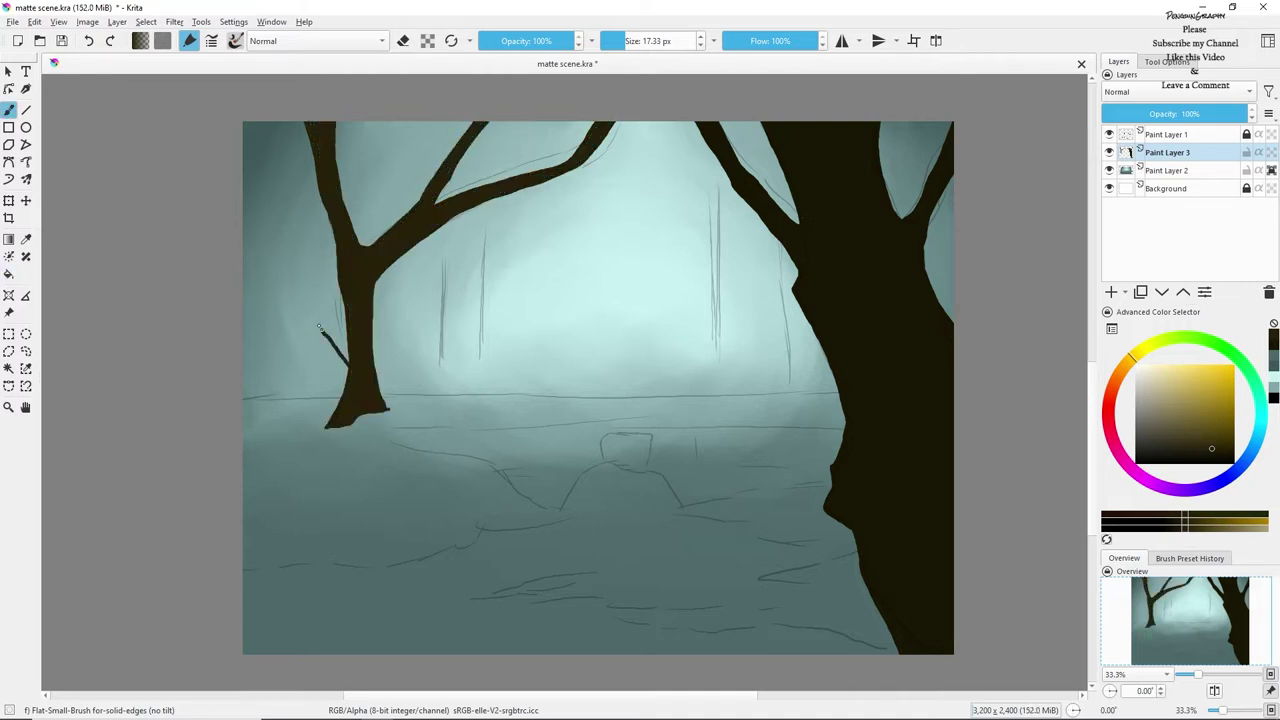
# Undo the small twig and paint a long branch from the left tree's trunk up to the canvas's left edge.
pyautogui.hotkey('ctrl', 'z')
pyautogui.moveTo(243, 144); pyautogui.dragTo(349, 369)
pyautogui.moveTo(347, 328); pyautogui.dragTo(243, 141)
pyautogui.moveTo(246, 156)
pyautogui.mouseDown()
pyautogui.moveTo(265, 225)
pyautogui.moveTo(323, 320)
pyautogui.mouseUp()
# Add a new paint layer beneath Paint Layer 3 and draw the bridge's straight upper edge across the scene in dark brown.
pyautogui.moveTo(243, 402); pyautogui.dragTo(838, 389)
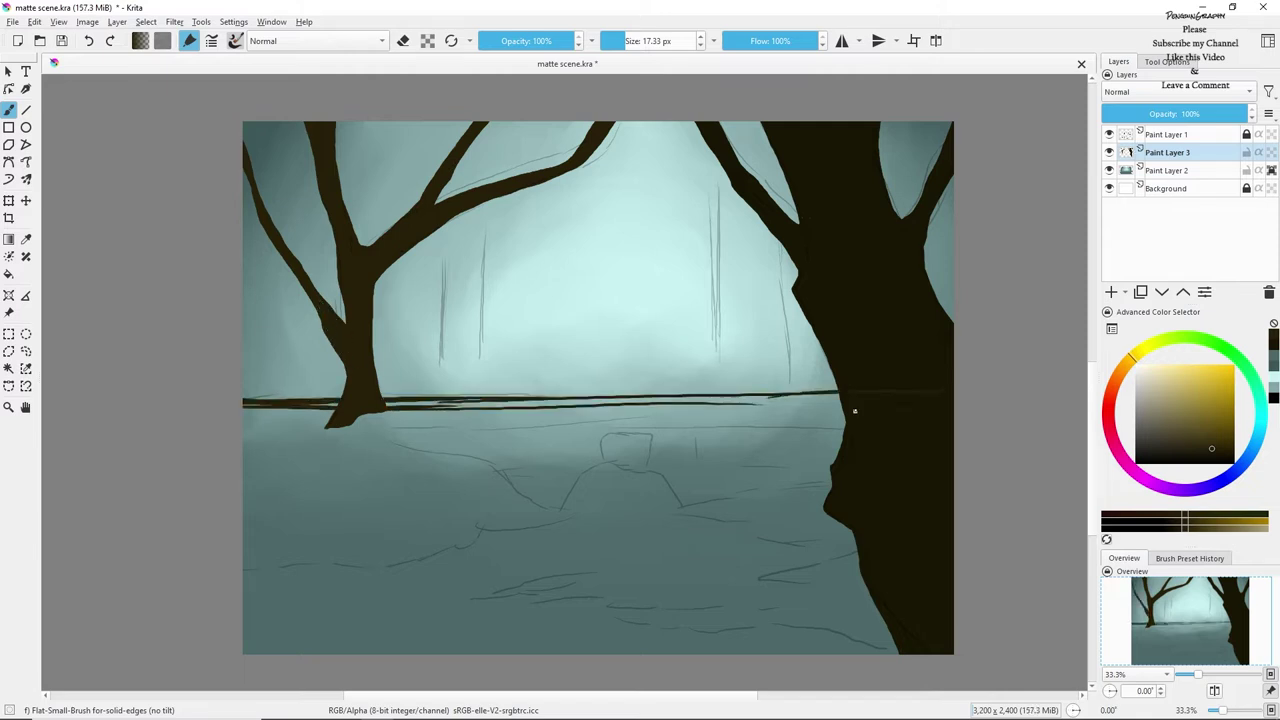
pyautogui.hotkey('ctrl', 'z')
pyautogui.press('Insert')
pyautogui.moveTo(243, 403); pyautogui.dragTo(817, 387)
pyautogui.hotkey('ctrl', 'z')
pyautogui.moveTo(524, 396); pyautogui.dragTo(840, 398)
pyautogui.moveTo(650, 398); pyautogui.dragTo(853, 396)
# Draw the lower edge of the bridge band across the water and fill the band with dark brown.
pyautogui.moveTo(457, 511); pyautogui.dragTo(743, 503)
pyautogui.moveTo(590, 512); pyautogui.dragTo(818, 511)
pyautogui.moveTo(736, 512); pyautogui.dragTo(826, 508)
pyautogui.moveTo(488, 511)
pyautogui.mouseDown()
pyautogui.moveTo(243, 517)
pyautogui.moveTo(368, 517)
pyautogui.mouseUp()
pyautogui.moveTo(801, 508); pyautogui.dragTo(824, 507)
pyautogui.click(9, 275)
pyautogui.click(600, 460)
pyautogui.click(9, 110)
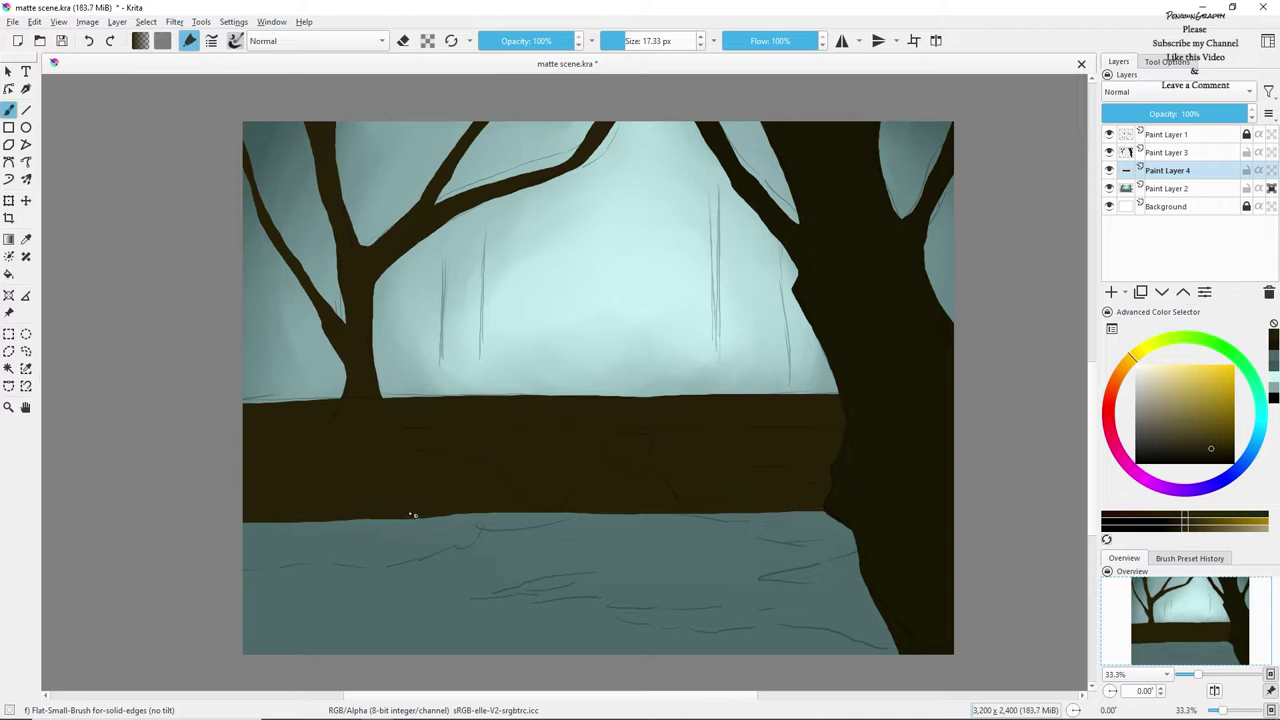
# Outline and fill the riverbank below the bridge's left side, and smooth the join at the left tree's base.
pyautogui.moveTo(500, 513); pyautogui.dragTo(243, 610)
pyautogui.click(9, 275)
pyautogui.click(375, 550)
pyautogui.click(9, 110)
pyautogui.moveTo(324, 400); pyautogui.dragTo(339, 399)
# Erase the arched opening in the middle of the bridge and tidy its lower edge.
pyautogui.click(403, 41)
pyautogui.moveTo(560, 512); pyautogui.dragTo(826, 516)
pyautogui.click(640, 41)
pyautogui.click(403, 41)
pyautogui.press('e')
# Cut the left tree out of Paint Layer 3 with a freehand selection, paste it, and merge it with the bridge layer.
pyautogui.click(1167, 152)
pyautogui.click(26, 351)
pyautogui.moveTo(650, 104); pyautogui.dragTo(645, 112)
pyautogui.hotkey('ctrl', 'x')
pyautogui.hotkey('ctrl', 'v')
pyautogui.keyDown('ctrl'); pyautogui.click(1160, 189); pyautogui.keyUp('ctrl')
pyautogui.hotkey('ctrl', 'e')
# Add a layer beneath the merged bridge layer and paint muted grey-teal background trees on the left with a 23.58 px brush.
pyautogui.click(1111, 292)
pyautogui.click(9, 110)
pyautogui.hotkey('ctrl', 'z')
pyautogui.click(1154, 426)
pyautogui.moveTo(430, 396)
pyautogui.mouseDown()
pyautogui.moveTo(444, 224)
pyautogui.moveTo(545, 228)
pyautogui.mouseUp()
pyautogui.click(1260, 410)
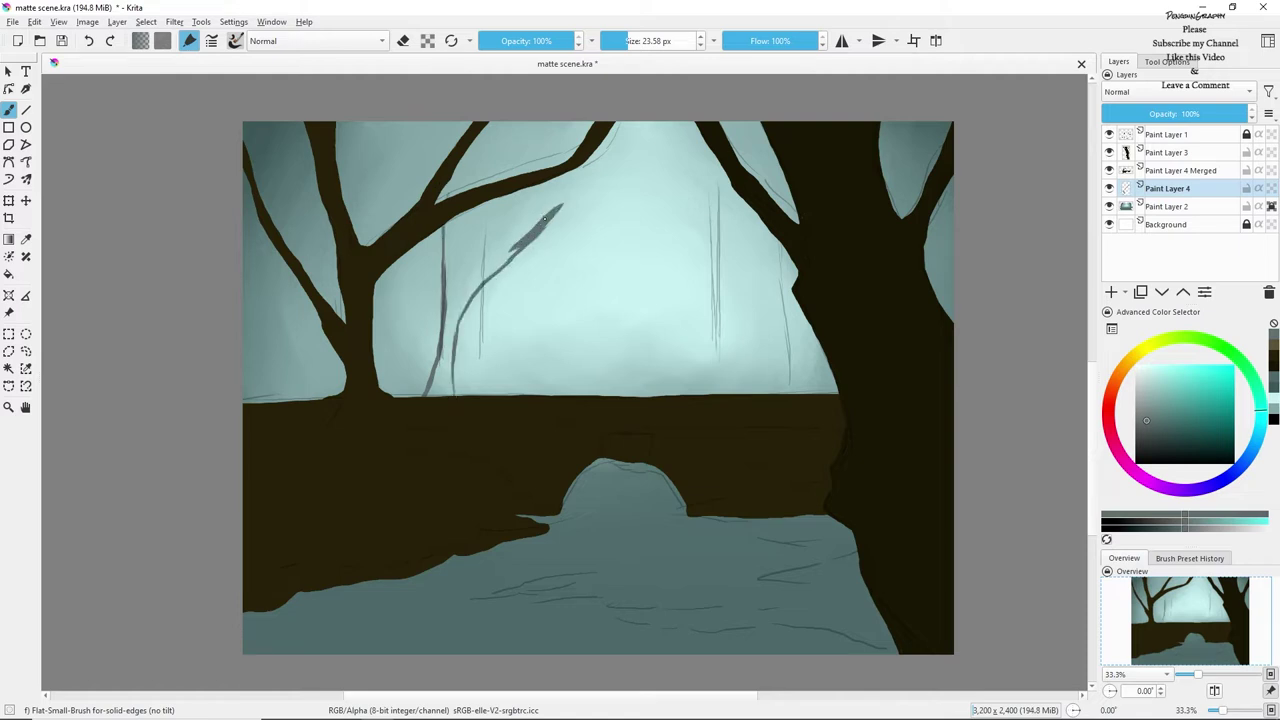
pyautogui.moveTo(468, 188)
pyautogui.mouseDown()
pyautogui.moveTo(500, 123)
pyautogui.moveTo(469, 158)
pyautogui.mouseUp()
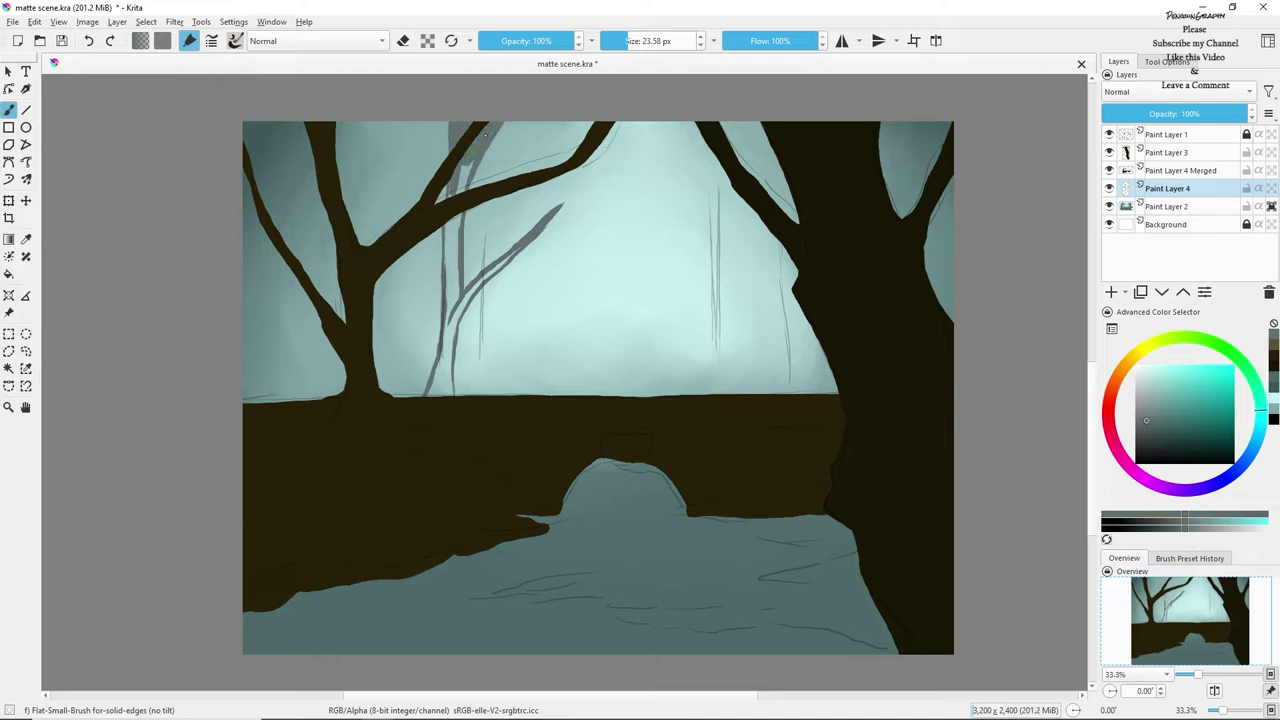
pyautogui.moveTo(448, 266); pyautogui.dragTo(457, 255)
pyautogui.moveTo(450, 303); pyautogui.dragTo(421, 389)
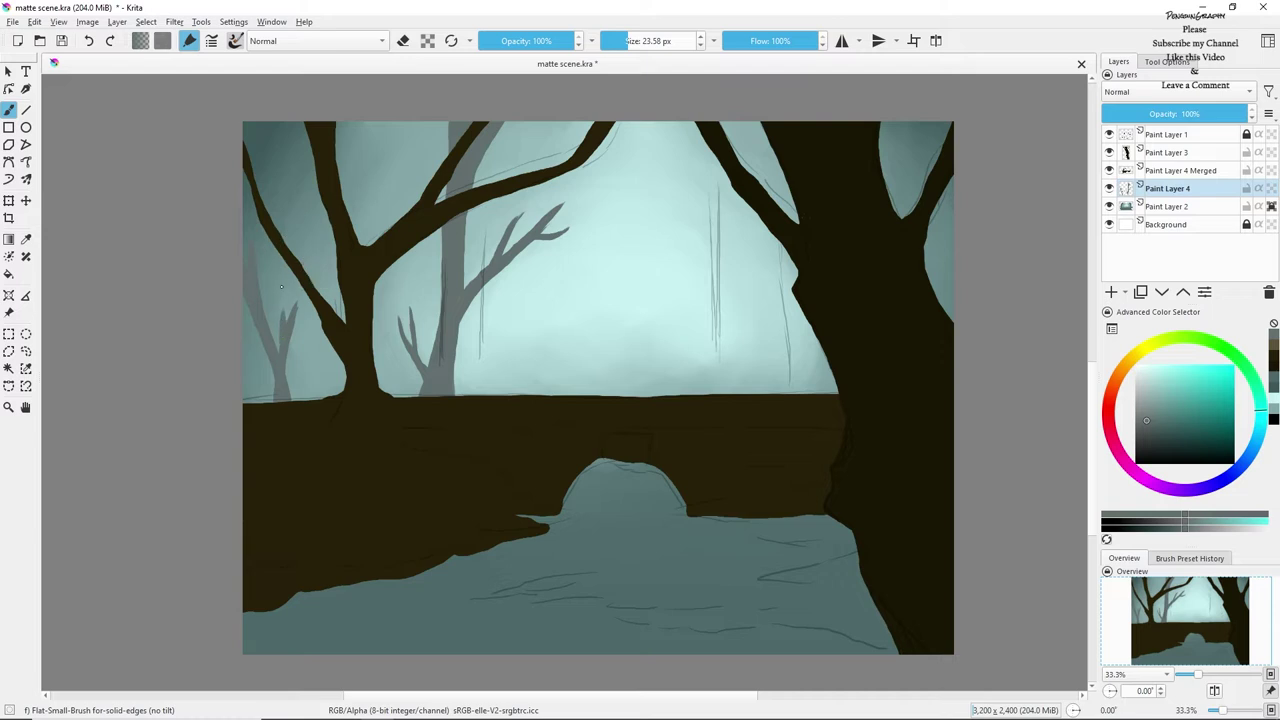
# Paint a grey-teal background tree beside the large right tree and small bare trees along the middle of the bridge.
pyautogui.moveTo(715, 125)
pyautogui.mouseDown()
pyautogui.moveTo(712, 392)
pyautogui.moveTo(745, 385)
pyautogui.moveTo(730, 380)
pyautogui.moveTo(729, 302)
pyautogui.moveTo(772, 238)
pyautogui.moveTo(674, 145)
pyautogui.moveTo(712, 300)
pyautogui.moveTo(713, 160)
pyautogui.mouseUp()
pyautogui.moveTo(686, 228); pyautogui.dragTo(660, 174)
pyautogui.moveTo(482, 394)
pyautogui.mouseDown()
pyautogui.moveTo(517, 337)
pyautogui.moveTo(512, 360)
pyautogui.mouseUp()
pyautogui.moveTo(568, 334); pyautogui.dragTo(529, 352)
pyautogui.moveTo(680, 394)
pyautogui.mouseDown()
pyautogui.moveTo(641, 275)
pyautogui.moveTo(661, 372)
pyautogui.mouseUp()
pyautogui.moveTo(668, 390); pyautogui.dragTo(611, 307)
pyautogui.moveTo(670, 366); pyautogui.dragTo(692, 322)
pyautogui.moveTo(652, 352); pyautogui.dragTo(610, 268)
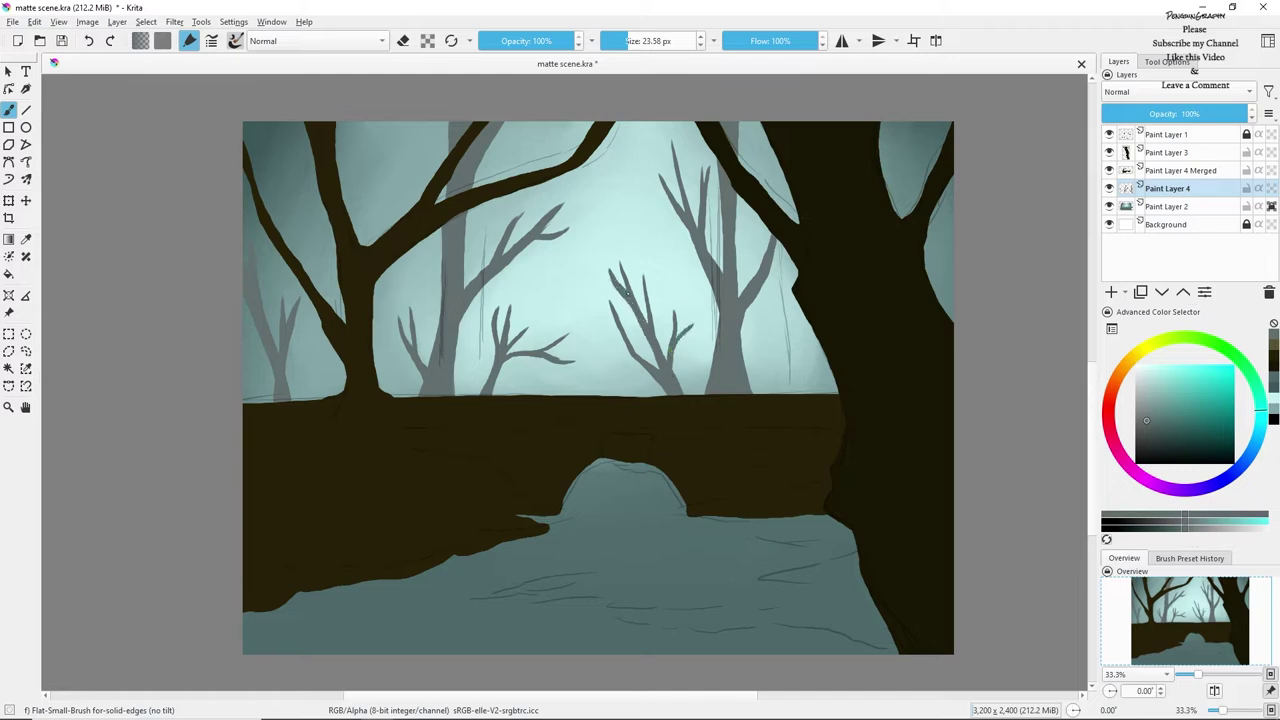
# Try other blending modes and a lower opacity on the background tree layer.
pyautogui.click(1176, 92)
pyautogui.click(1140, 110)
pyautogui.click(1176, 92)
pyautogui.click(1140, 56)
pyautogui.moveTo(1238, 114); pyautogui.dragTo(1164, 114)
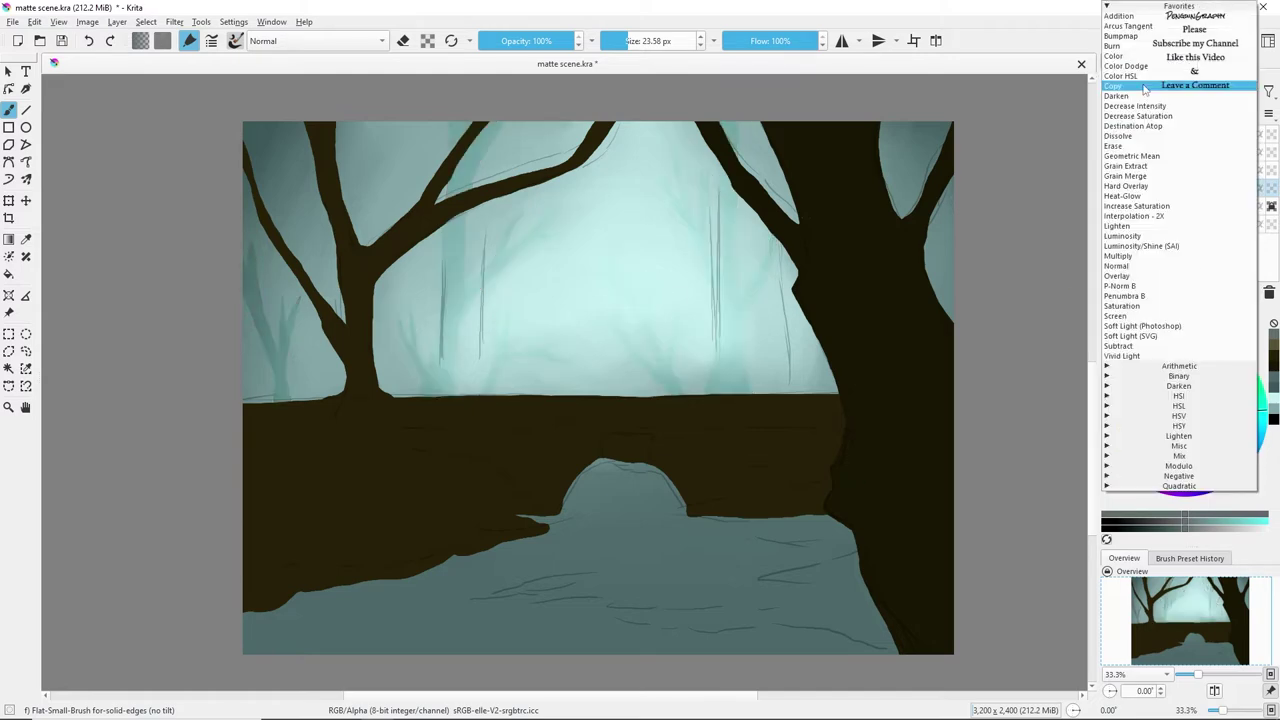
# Duplicate the background tree layer with an adjusted blending mode and set the original Paint Layer 4 to 28% opacity.
pyautogui.click(1176, 92)
pyautogui.click(1152, 272)
pyautogui.click(1133, 279)
pyautogui.moveTo(1214, 114); pyautogui.dragTo(1249, 114)
pyautogui.click(1178, 205)
pyautogui.click(1142, 113)
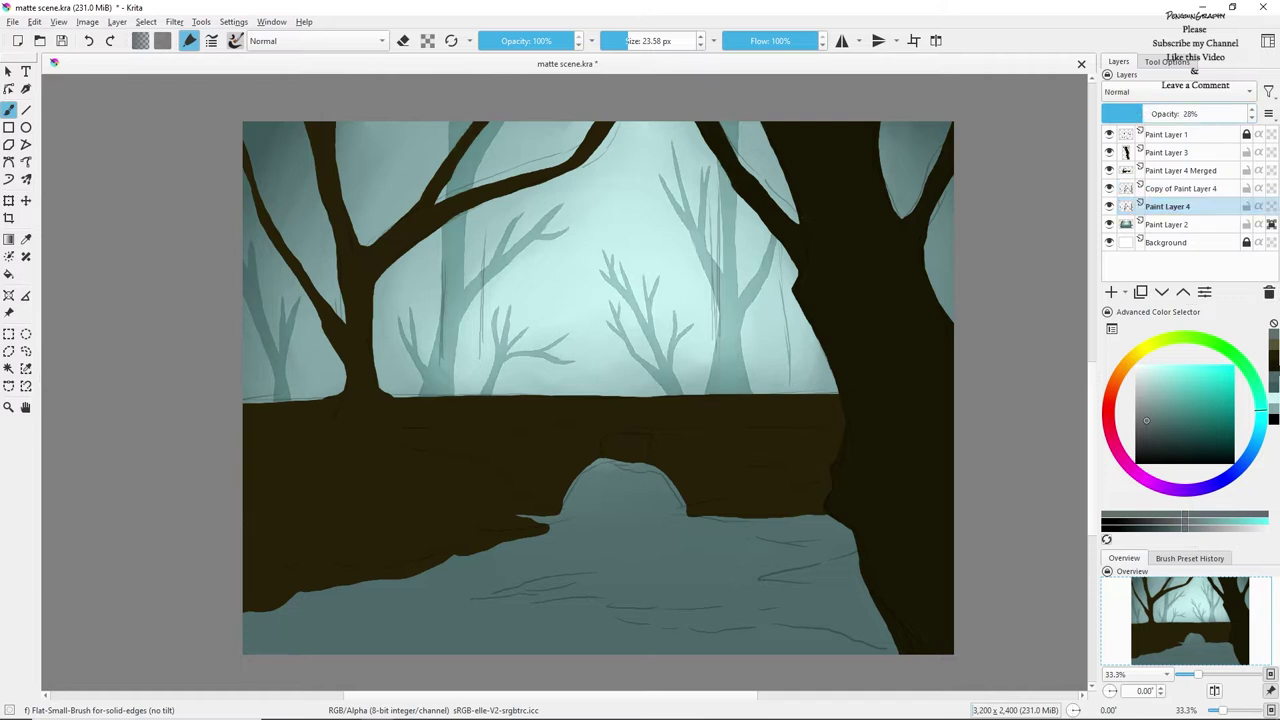
# Add a layer above Paint Layer 2 and paint the river and arch opening in a very dark grey with a larger brush.
pyautogui.click(1190, 227)
pyautogui.click(1111, 292)
pyautogui.moveTo(1148, 434); pyautogui.dragTo(1142, 449)
pyautogui.click(643, 41)
pyautogui.moveTo(246, 634)
pyautogui.mouseDown()
pyautogui.moveTo(704, 651)
pyautogui.moveTo(935, 627)
pyautogui.moveTo(285, 592)
pyautogui.moveTo(898, 600)
pyautogui.moveTo(500, 530)
pyautogui.moveTo(676, 478)
pyautogui.mouseUp()
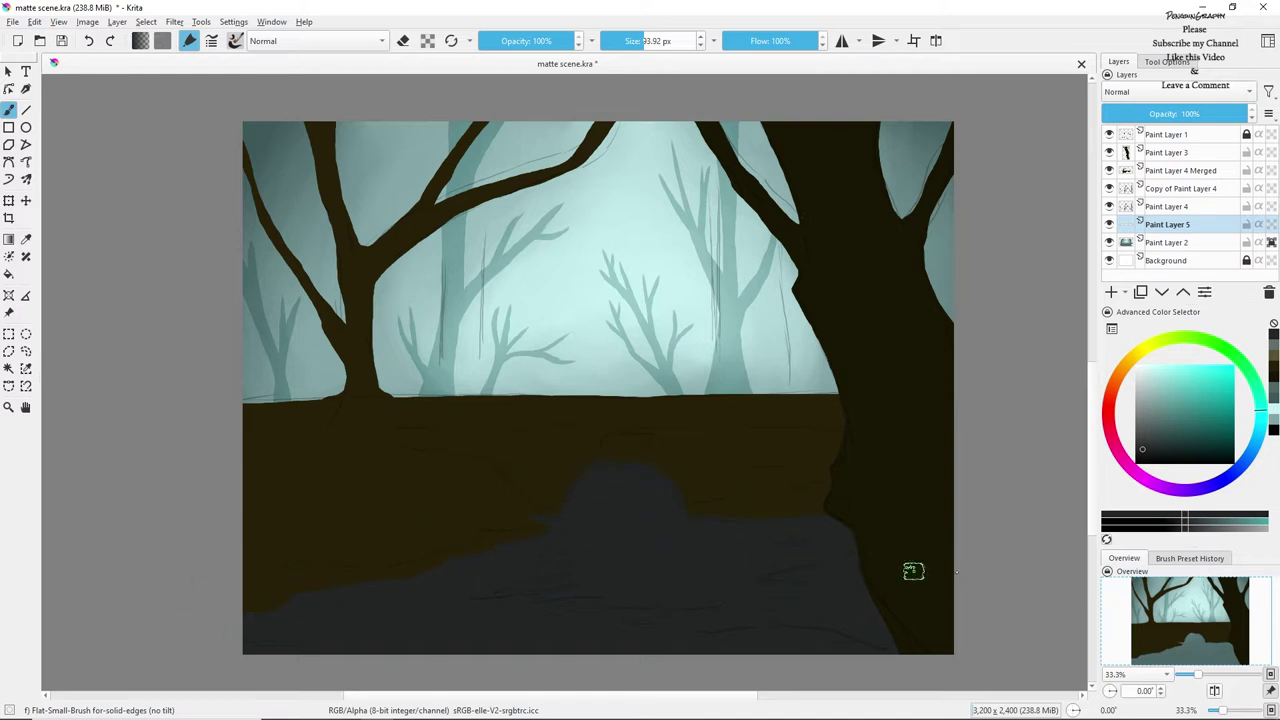
# Repaint the river surface on Paint Layer 5 with mid grey and very dark teal strokes from bank to bank.
pyautogui.click(1142, 422)
pyautogui.moveTo(247, 642)
pyautogui.mouseDown()
pyautogui.moveTo(872, 650)
pyautogui.moveTo(391, 586)
pyautogui.moveTo(860, 574)
pyautogui.mouseUp()
pyautogui.click(1149, 450)
pyautogui.moveTo(602, 608)
pyautogui.mouseDown()
pyautogui.moveTo(863, 624)
pyautogui.moveTo(443, 642)
pyautogui.moveTo(882, 612)
pyautogui.moveTo(400, 588)
pyautogui.moveTo(737, 591)
pyautogui.moveTo(608, 529)
pyautogui.mouseUp()
pyautogui.moveTo(744, 555)
pyautogui.mouseDown()
pyautogui.moveTo(552, 554)
pyautogui.moveTo(784, 523)
pyautogui.mouseUp()
# Add light grey horizontal reflection streaks across the river, from below the arch to the lower bank.
pyautogui.click(1144, 410)
pyautogui.moveTo(690, 554); pyautogui.dragTo(527, 556)
pyautogui.moveTo(370, 594); pyautogui.dragTo(402, 591)
pyautogui.moveTo(320, 622); pyautogui.dragTo(520, 620)
# Fill the arch opening of the bridge with near-black, giving it a clean rounded edge.
pyautogui.click(1146, 452)
pyautogui.click(1151, 461)
pyautogui.moveTo(566, 490)
pyautogui.mouseDown()
pyautogui.moveTo(728, 477)
pyautogui.moveTo(585, 466)
pyautogui.mouseUp()
pyautogui.moveTo(562, 505); pyautogui.dragTo(739, 503)
# Hide the sketch in Paint Layer 1 and blend the river streaks and arch shadow with a large Water Color SAI brush.
pyautogui.click(235, 40)
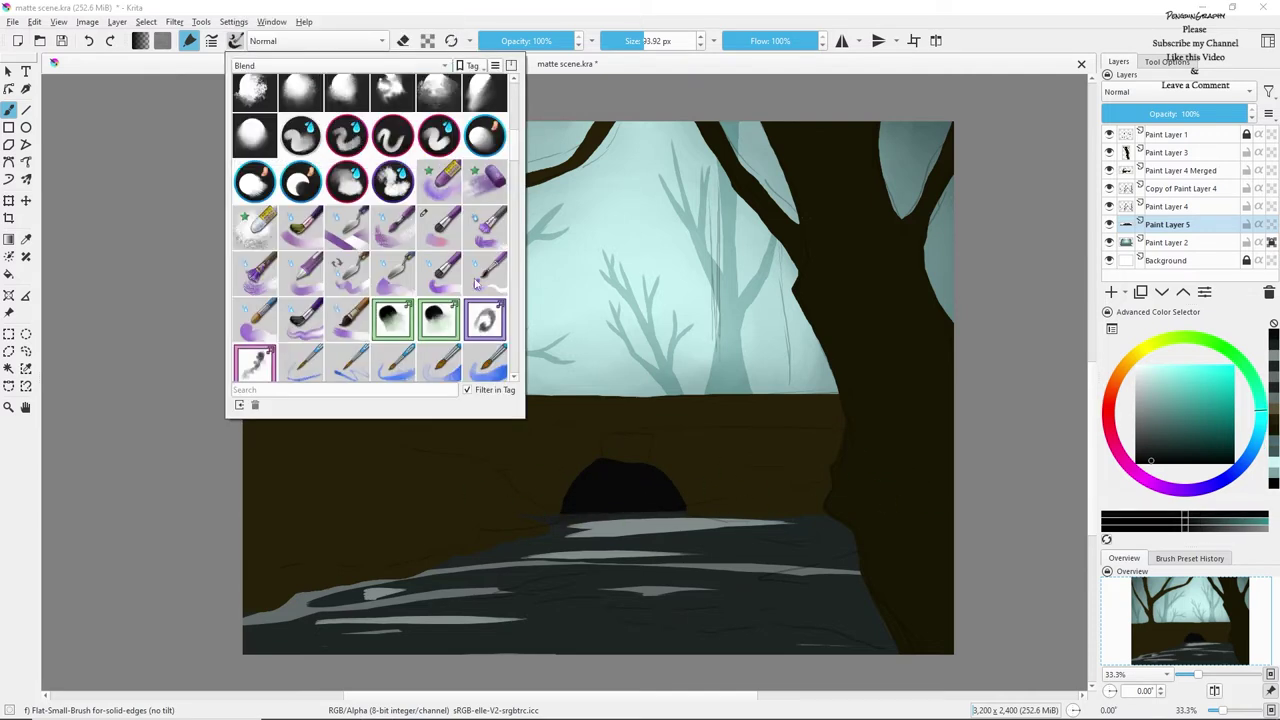
pyautogui.click(439, 228)
pyautogui.moveTo(562, 514)
pyautogui.mouseDown()
pyautogui.moveTo(641, 509)
pyautogui.moveTo(664, 472)
pyautogui.moveTo(642, 470)
pyautogui.moveTo(589, 503)
pyautogui.moveTo(667, 500)
pyautogui.moveTo(605, 494)
pyautogui.mouseUp()
pyautogui.click(1109, 134)
pyautogui.click(659, 41)
pyautogui.moveTo(781, 592)
pyautogui.mouseDown()
pyautogui.moveTo(815, 574)
pyautogui.moveTo(413, 594)
pyautogui.moveTo(751, 521)
pyautogui.moveTo(534, 542)
pyautogui.moveTo(607, 516)
pyautogui.moveTo(478, 530)
pyautogui.moveTo(670, 520)
pyautogui.moveTo(678, 551)
pyautogui.moveTo(293, 604)
pyautogui.moveTo(395, 612)
pyautogui.moveTo(440, 630)
pyautogui.mouseUp()
pyautogui.moveTo(794, 641)
pyautogui.mouseDown()
pyautogui.moveTo(585, 577)
pyautogui.moveTo(830, 566)
pyautogui.moveTo(591, 577)
pyautogui.moveTo(280, 632)
pyautogui.moveTo(314, 616)
pyautogui.moveTo(254, 604)
pyautogui.mouseUp()
pyautogui.moveTo(443, 640)
pyautogui.mouseDown()
pyautogui.moveTo(714, 587)
pyautogui.moveTo(564, 591)
pyautogui.moveTo(748, 566)
pyautogui.mouseUp()
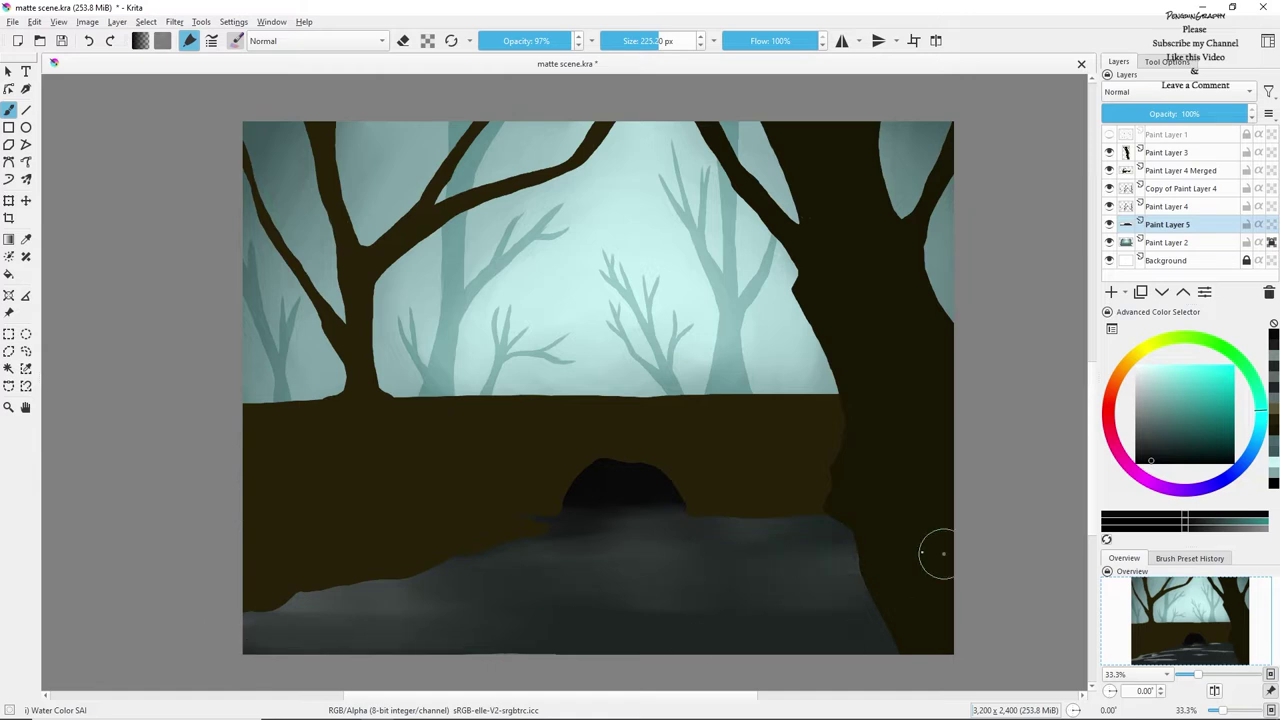
pyautogui.moveTo(630, 493)
pyautogui.mouseDown()
pyautogui.moveTo(699, 515)
pyautogui.moveTo(641, 480)
pyautogui.mouseUp()
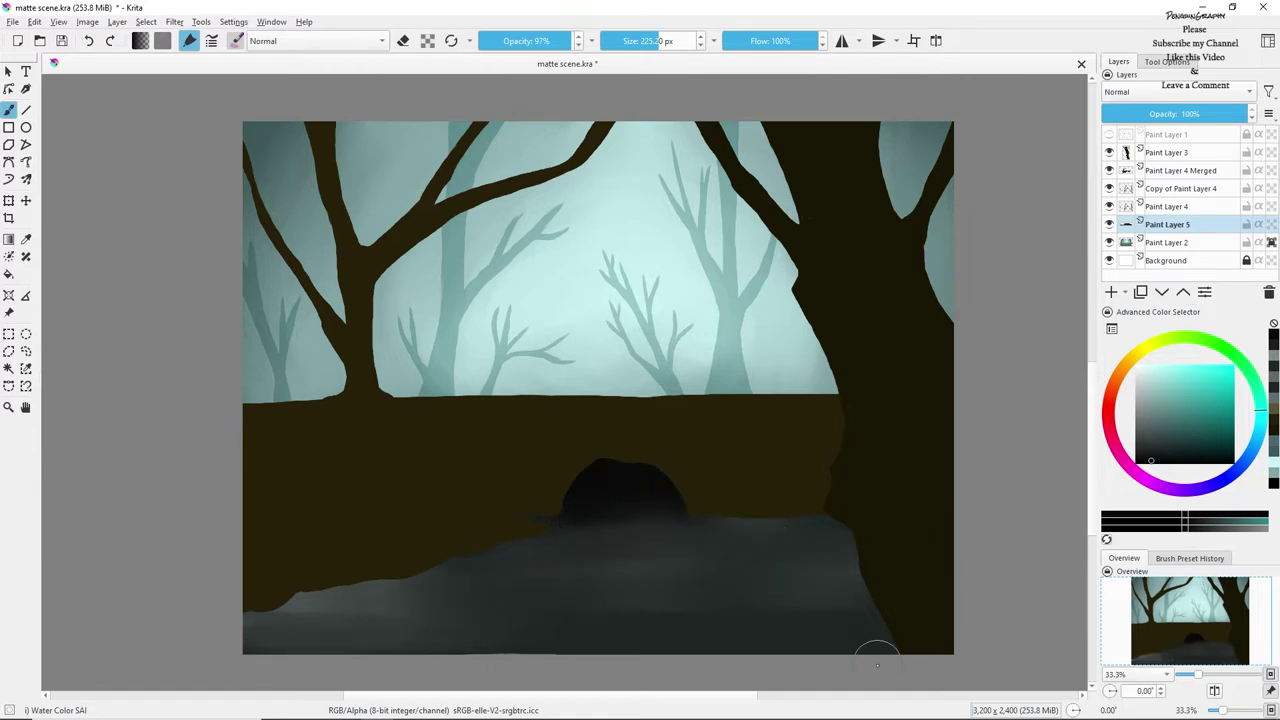
# On Paint Layer 4 Merged, lay warm grey strokes over the left part of the bridge with the KAERHON c paint barrr sm brush.
pyautogui.click(1113, 172)
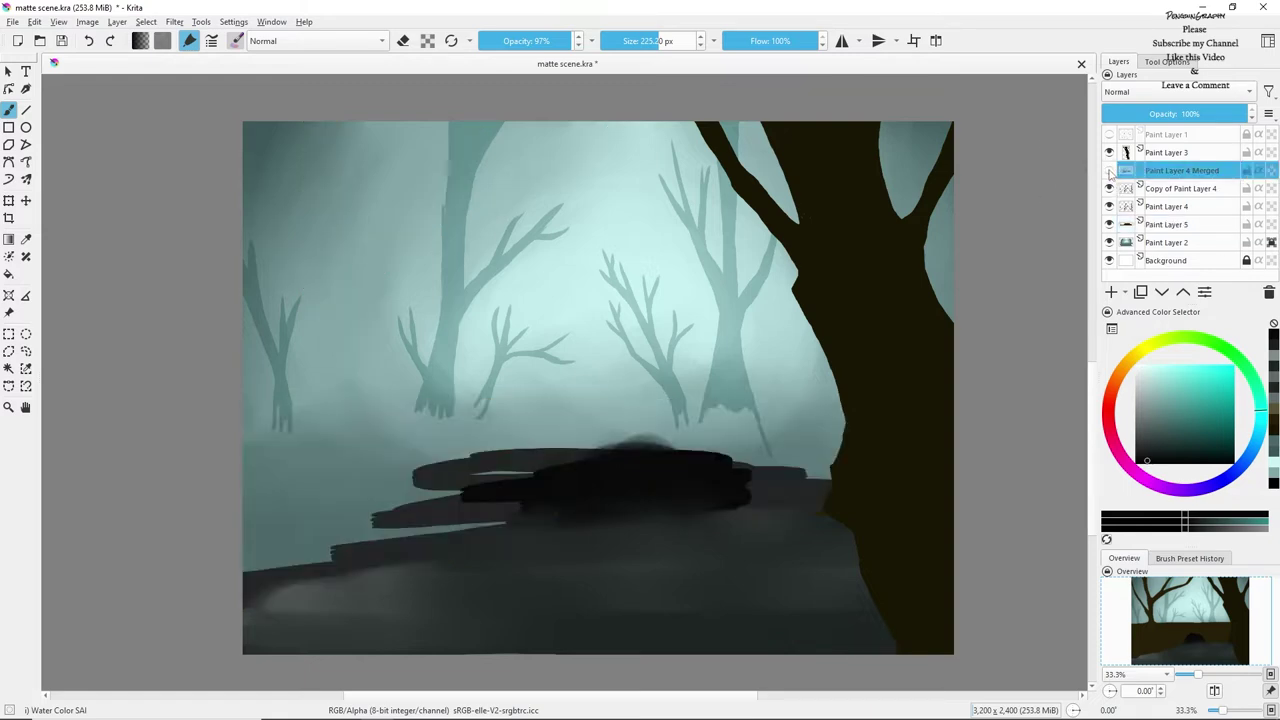
pyautogui.click(236, 41)
pyautogui.click(346, 320)
pyautogui.click(423, 440)
pyautogui.moveTo(279, 501); pyautogui.dragTo(445, 495)
pyautogui.click(236, 41)
pyautogui.click(438, 320)
pyautogui.click(437, 504)
pyautogui.moveTo(328, 475); pyautogui.dragTo(400, 468)
pyautogui.moveTo(318, 501); pyautogui.dragTo(422, 499)
pyautogui.moveTo(385, 506)
pyautogui.mouseDown()
pyautogui.moveTo(348, 499)
pyautogui.moveTo(530, 491)
pyautogui.mouseUp()
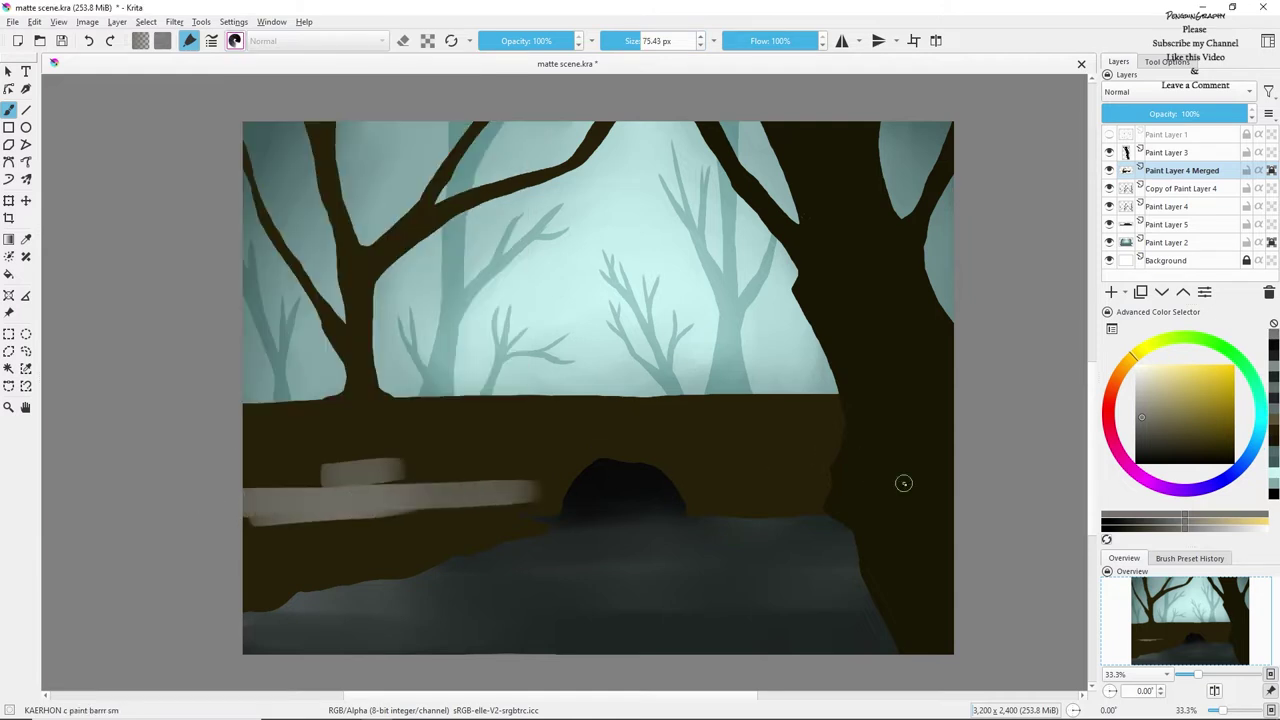
# Cover the rest of the bridge wall around the arch with streaky warm grey strokes, keeping the left bank brown.
pyautogui.moveTo(875, 495); pyautogui.dragTo(745, 500)
pyautogui.moveTo(875, 490); pyautogui.dragTo(680, 481)
pyautogui.moveTo(285, 508); pyautogui.dragTo(250, 511)
pyautogui.moveTo(322, 492)
pyautogui.mouseDown()
pyautogui.moveTo(450, 489)
pyautogui.moveTo(546, 506)
pyautogui.mouseUp()
pyautogui.moveTo(472, 482)
pyautogui.mouseDown()
pyautogui.moveTo(564, 487)
pyautogui.moveTo(584, 468)
pyautogui.mouseUp()
pyautogui.moveTo(550, 456)
pyautogui.mouseDown()
pyautogui.moveTo(690, 460)
pyautogui.moveTo(752, 504)
pyautogui.mouseUp()
pyautogui.moveTo(696, 510); pyautogui.dragTo(758, 510)
pyautogui.moveTo(256, 430); pyautogui.dragTo(406, 427)
pyautogui.moveTo(254, 447); pyautogui.dragTo(688, 449)
pyautogui.moveTo(254, 482)
pyautogui.mouseDown()
pyautogui.moveTo(578, 474)
pyautogui.moveTo(534, 462)
pyautogui.mouseUp()
pyautogui.moveTo(742, 474)
pyautogui.mouseDown()
pyautogui.moveTo(870, 472)
pyautogui.moveTo(645, 461)
pyautogui.mouseUp()
pyautogui.moveTo(664, 432)
pyautogui.mouseDown()
pyautogui.moveTo(865, 422)
pyautogui.moveTo(514, 430)
pyautogui.mouseUp()
pyautogui.moveTo(840, 400); pyautogui.dragTo(350, 415)
pyautogui.moveTo(598, 410)
pyautogui.mouseDown()
pyautogui.moveTo(245, 408)
pyautogui.moveTo(540, 420)
pyautogui.mouseUp()
pyautogui.moveTo(720, 442); pyautogui.dragTo(585, 442)
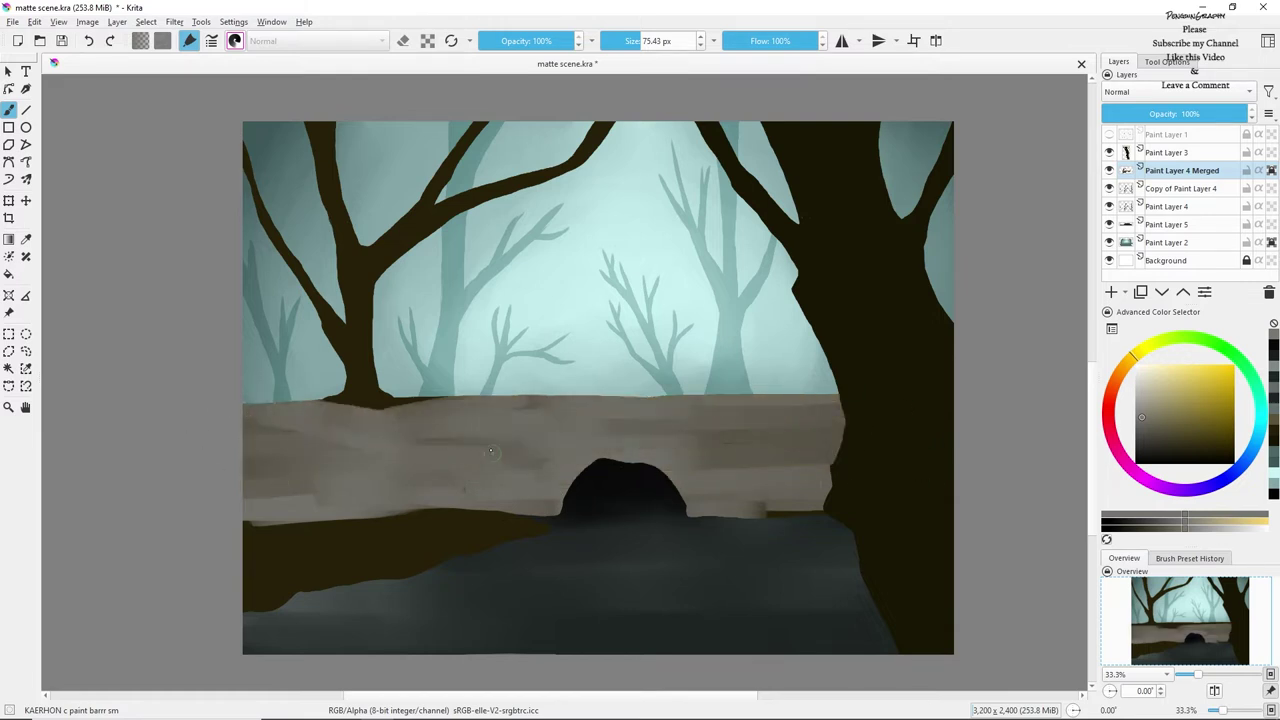
pyautogui.moveTo(480, 440); pyautogui.dragTo(246, 450)
pyautogui.moveTo(246, 432); pyautogui.dragTo(334, 424)
pyautogui.moveTo(247, 522); pyautogui.dragTo(322, 516)
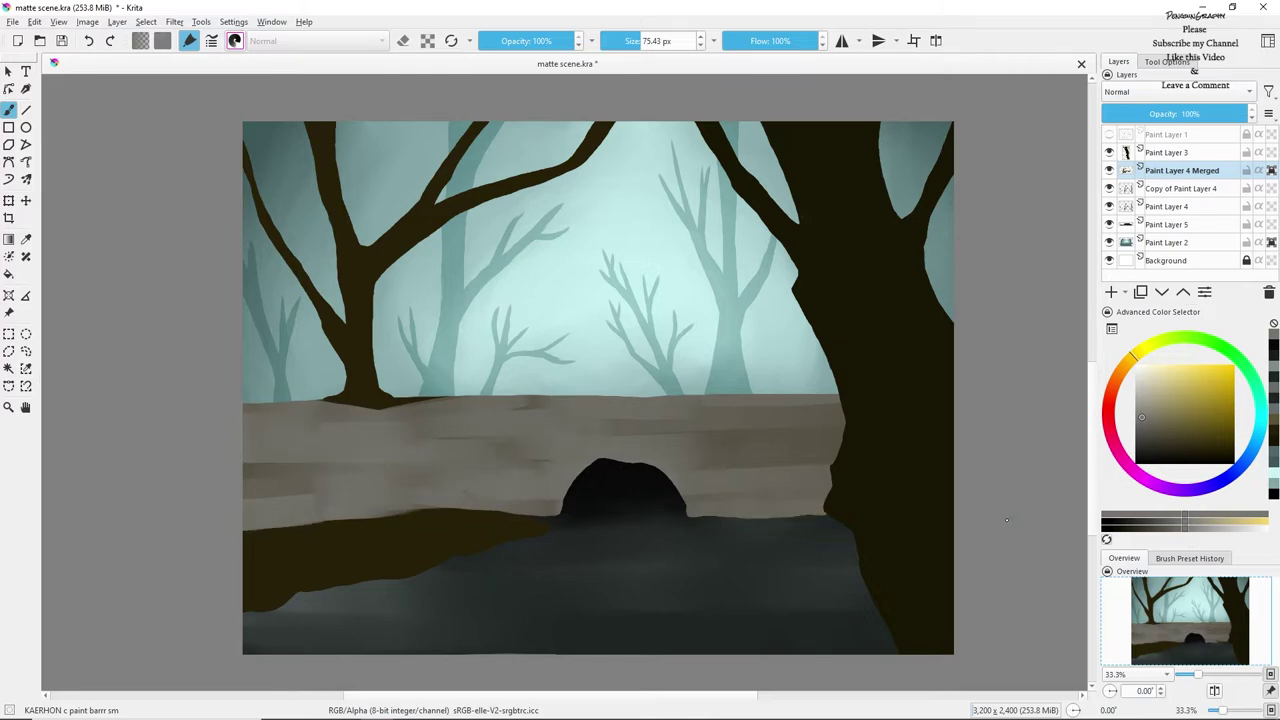
# Find the brick-like Essential2C_17b tip among the predefined brush tips and apply it to the Flat-Small-Brush.
pyautogui.click(211, 41)
pyautogui.press('/')
pyautogui.scroll(-5, 570, 400)
pyautogui.scroll(-10, 567, 400)
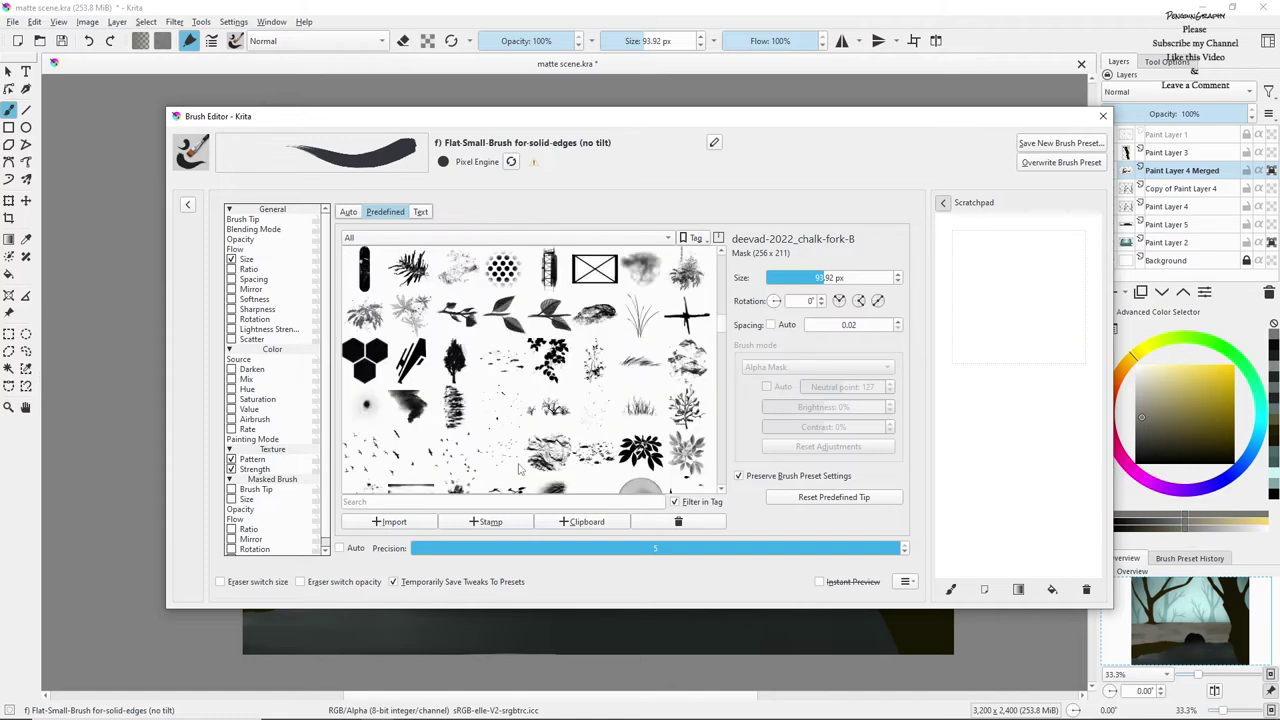
pyautogui.scroll(-3, 530, 400)
pyautogui.click(687, 315)
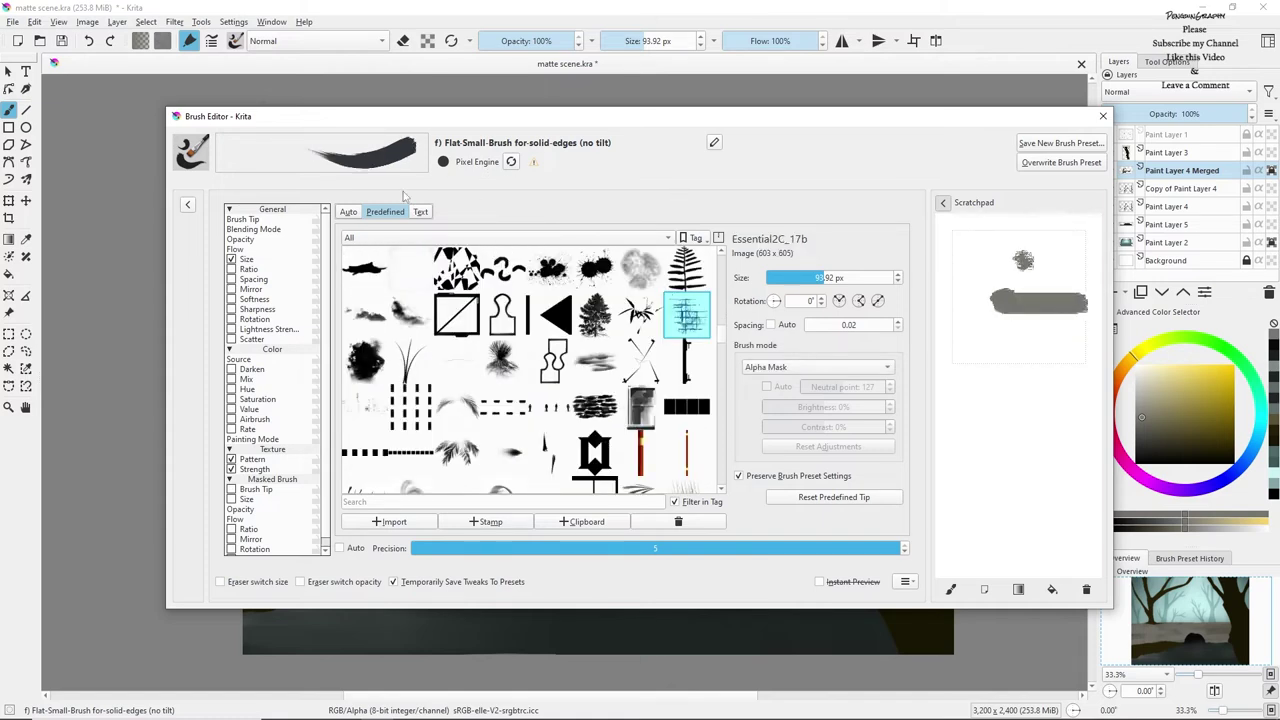
# Load the Basic-5 Size preset, give it the predefined Essential2C_17b tip and test it on the scratchpad.
pyautogui.click(236, 41)
pyautogui.scroll(5, 400, 190)
pyautogui.click(394, 188)
pyautogui.click(608, 238)
pyautogui.click(385, 212)
pyautogui.click(1033, 370)
pyautogui.click(1050, 452)
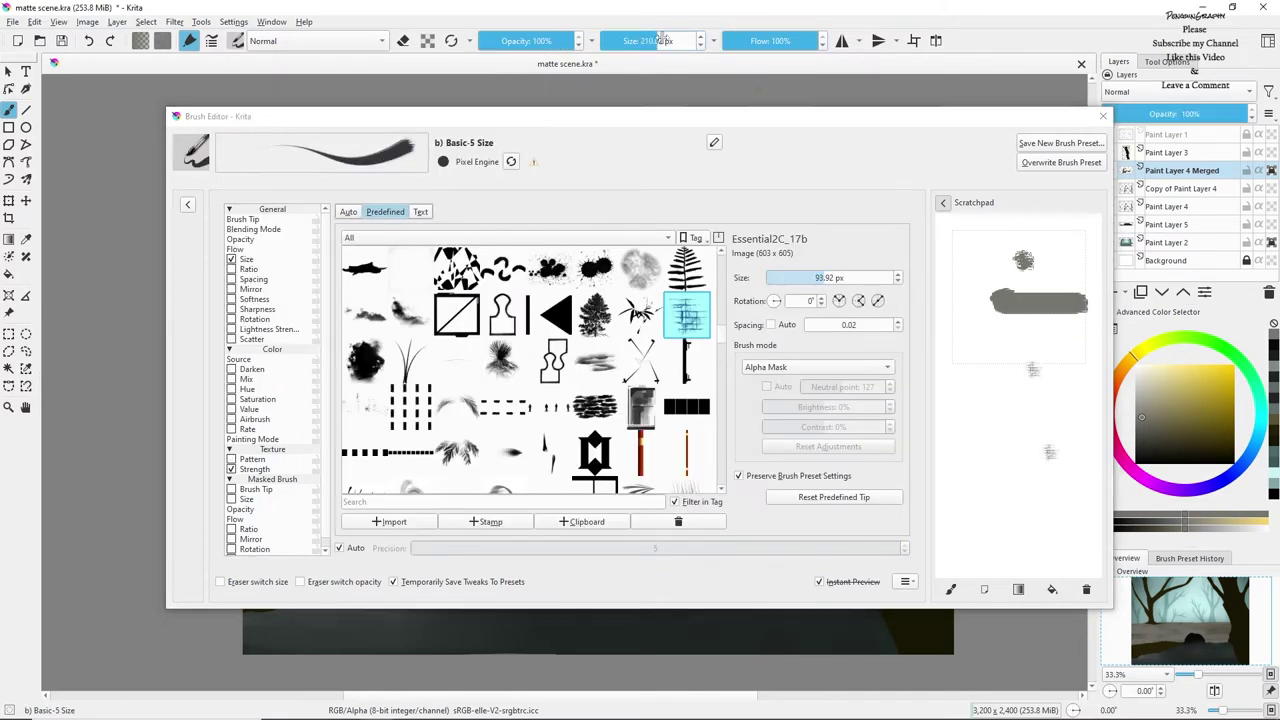
# Brush a dark brown stone pattern across the whole bridge at about 534 px, undoing the first trial stroke.
pyautogui.click(673, 41)
pyautogui.moveTo(295, 478)
pyautogui.mouseDown()
pyautogui.moveTo(605, 499)
pyautogui.moveTo(853, 472)
pyautogui.mouseUp()
pyautogui.hotkey('ctrl', 'z')
pyautogui.click(1177, 452)
pyautogui.click(678, 42)
pyautogui.moveTo(250, 470)
pyautogui.mouseDown()
pyautogui.moveTo(324, 471)
pyautogui.moveTo(257, 430)
pyautogui.moveTo(581, 480)
pyautogui.moveTo(385, 453)
pyautogui.moveTo(436, 433)
pyautogui.moveTo(790, 440)
pyautogui.mouseUp()
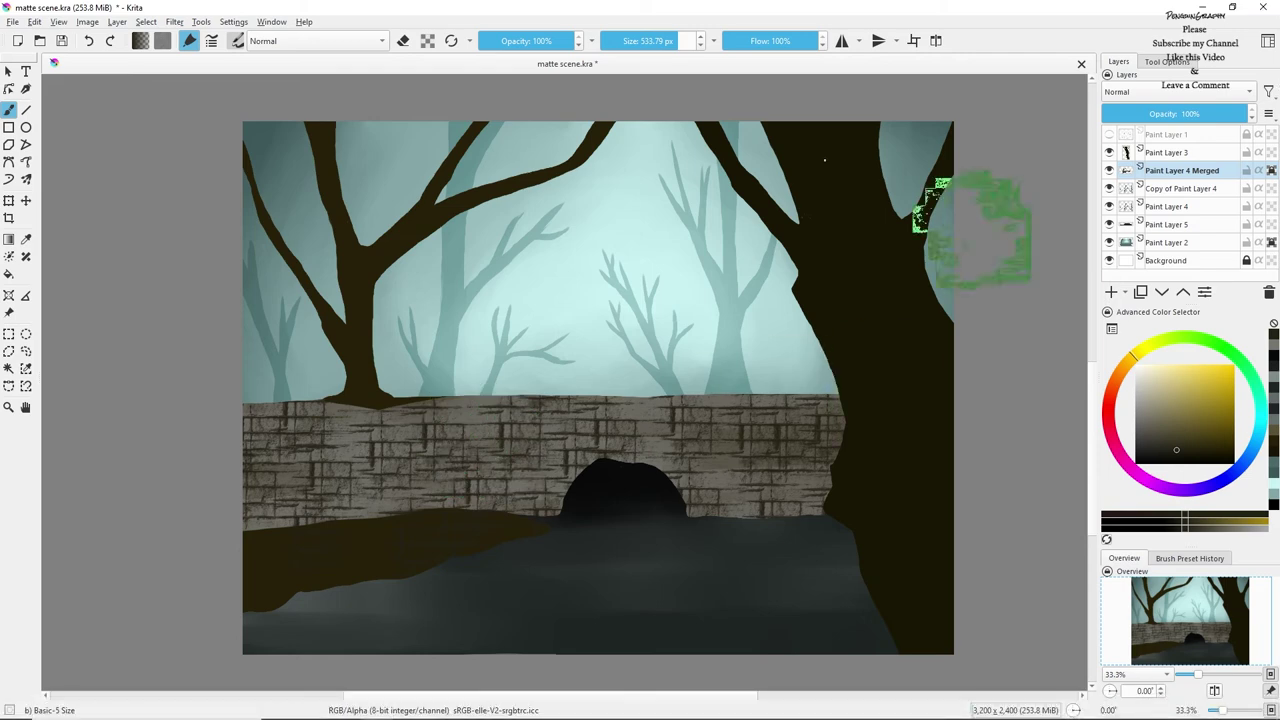
# Paint the left river bank in a lighter olive-brown with a smaller brush.
pyautogui.click(1170, 428)
pyautogui.click(660, 41)
pyautogui.click(237, 41)
pyautogui.click(211, 41)
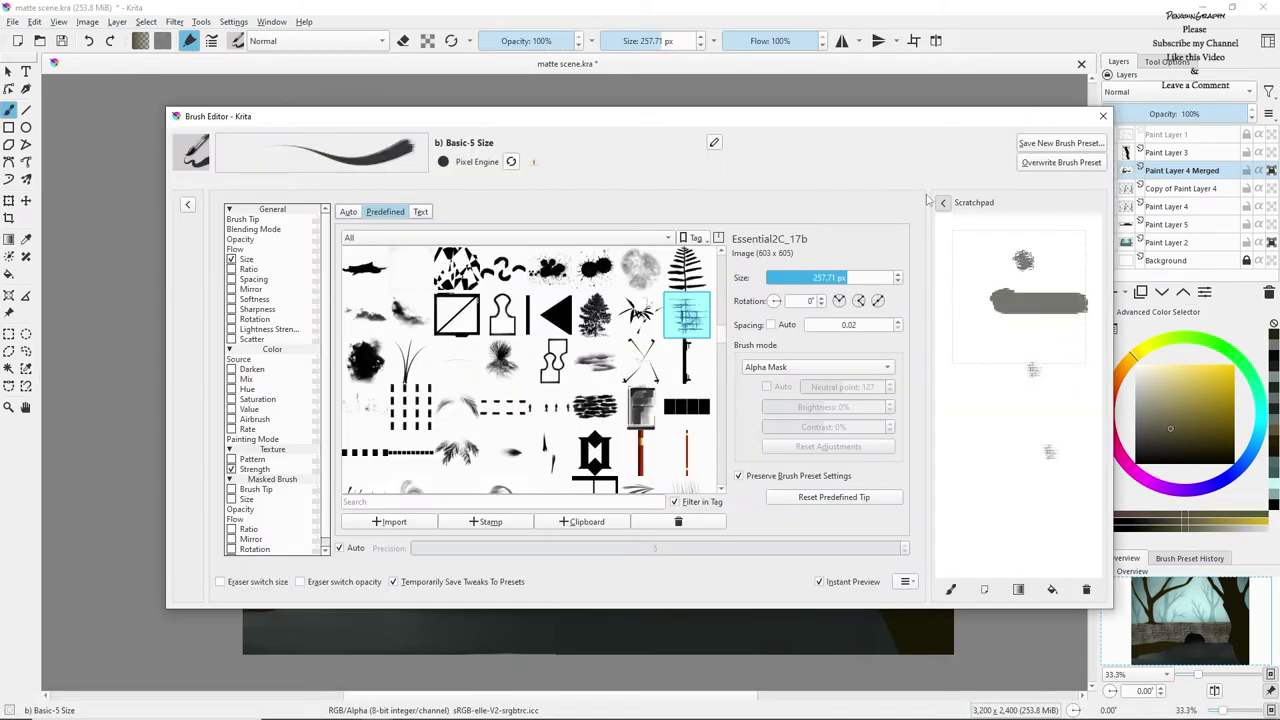
pyautogui.click(1103, 116)
pyautogui.moveTo(290, 547); pyautogui.dragTo(404, 542)
pyautogui.moveTo(304, 575); pyautogui.dragTo(345, 573)
pyautogui.moveTo(335, 558); pyautogui.dragTo(459, 550)
pyautogui.moveTo(362, 535); pyautogui.dragTo(243, 545)
pyautogui.moveTo(320, 530)
pyautogui.mouseDown()
pyautogui.moveTo(445, 522)
pyautogui.moveTo(545, 530)
pyautogui.mouseUp()
pyautogui.moveTo(330, 552)
pyautogui.mouseDown()
pyautogui.moveTo(490, 546)
pyautogui.moveTo(412, 562)
pyautogui.mouseUp()
pyautogui.moveTo(400, 568)
pyautogui.mouseDown()
pyautogui.moveTo(256, 600)
pyautogui.moveTo(328, 575)
pyautogui.mouseUp()
# Dab dark brown patches along the lower edge and upper left of the river bank.
pyautogui.click(1196, 448)
pyautogui.moveTo(335, 572); pyautogui.dragTo(438, 559)
pyautogui.moveTo(246, 547); pyautogui.dragTo(281, 545)
pyautogui.moveTo(320, 545)
pyautogui.mouseDown()
pyautogui.moveTo(371, 543)
pyautogui.moveTo(269, 538)
pyautogui.mouseUp()
# Blend the dark patches into the olive river bank with the Water Color SAI brush.
pyautogui.click(1188, 559)
pyautogui.scroll(1, 1183, 600)
pyautogui.click(1183, 598)
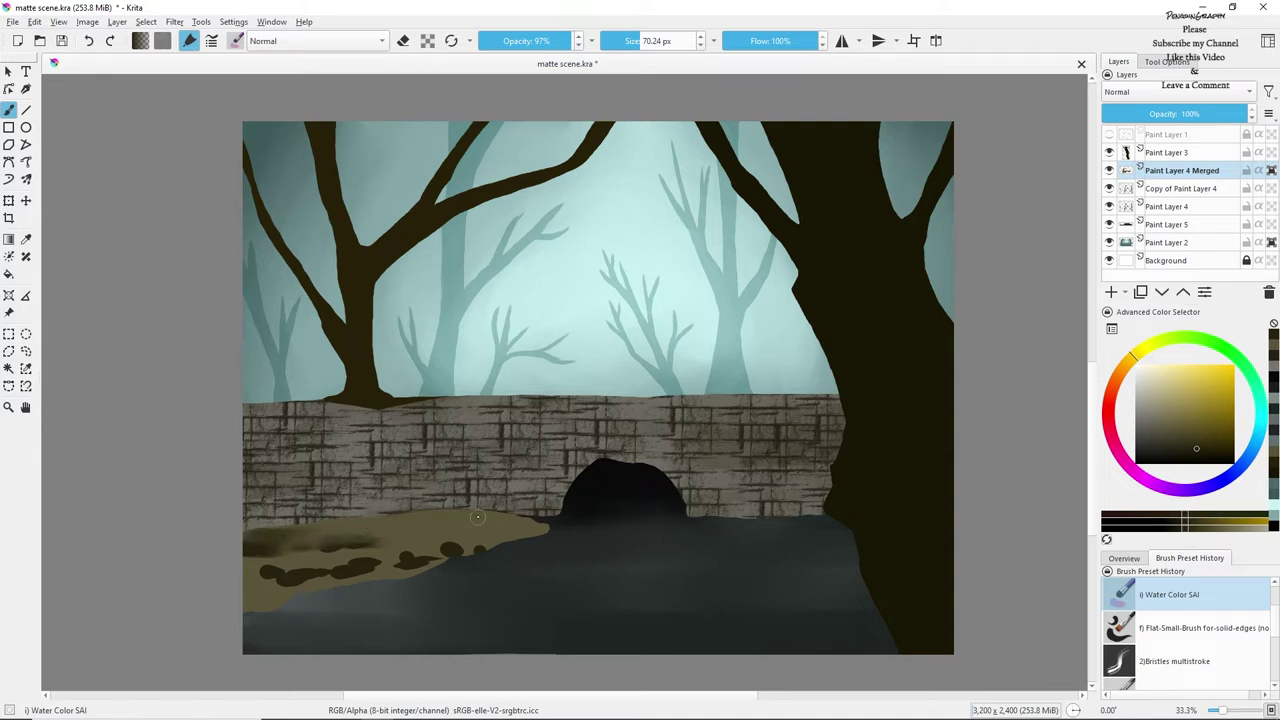
pyautogui.moveTo(445, 557)
pyautogui.mouseDown()
pyautogui.moveTo(305, 578)
pyautogui.moveTo(262, 565)
pyautogui.moveTo(318, 548)
pyautogui.moveTo(248, 580)
pyautogui.mouseUp()
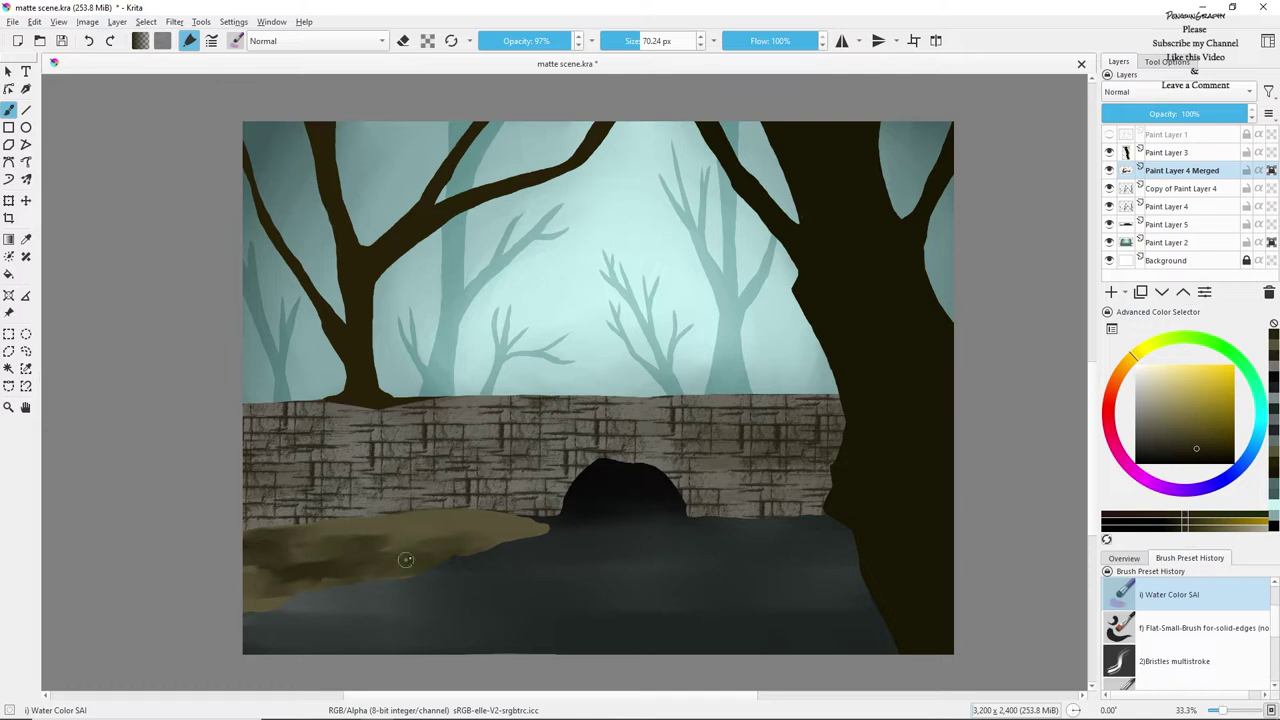
# Darken and smooth the bank's upper edge and the end near the arch, undoing unwanted strokes along the way.
pyautogui.press('/')
pyautogui.moveTo(415, 527); pyautogui.dragTo(566, 531)
pyautogui.press('/')
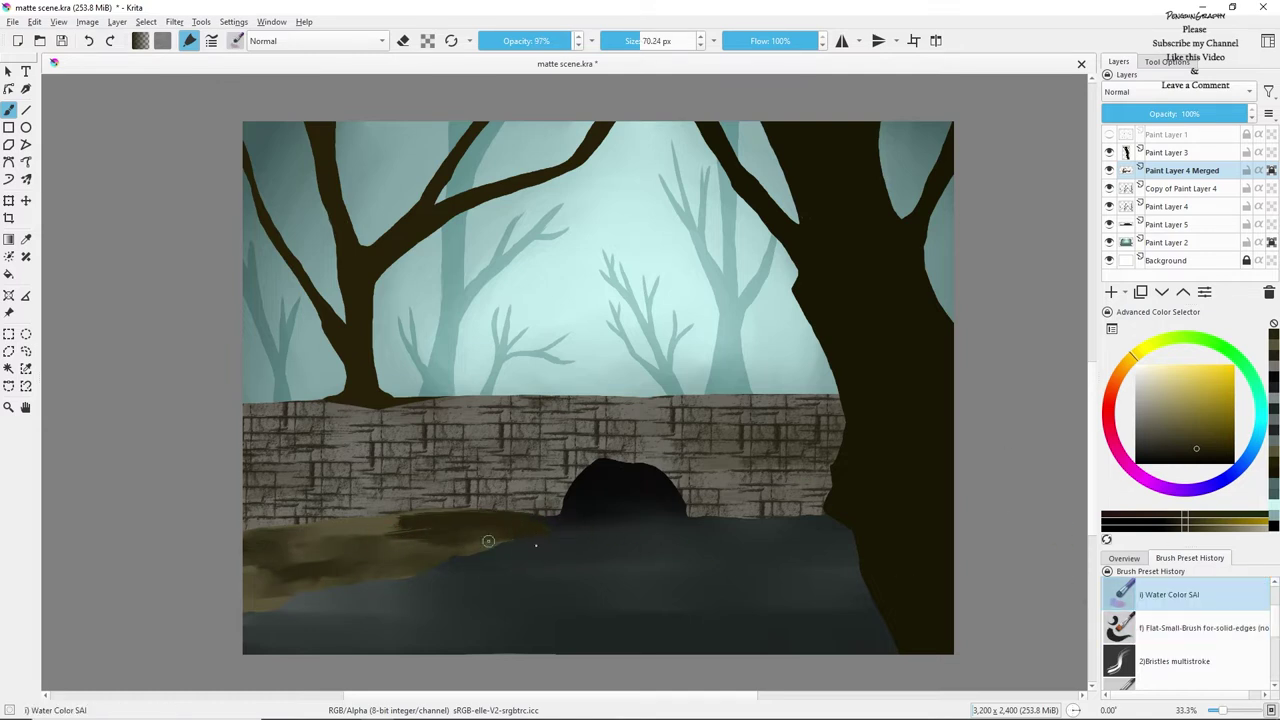
pyautogui.moveTo(456, 532); pyautogui.dragTo(335, 537)
pyautogui.hotkey('ctrl', 'z')
pyautogui.hotkey('ctrl', 'z')
pyautogui.hotkey('ctrl', 'z')
pyautogui.hotkey('ctrl', 'z')
pyautogui.hotkey('ctrl', 'z')
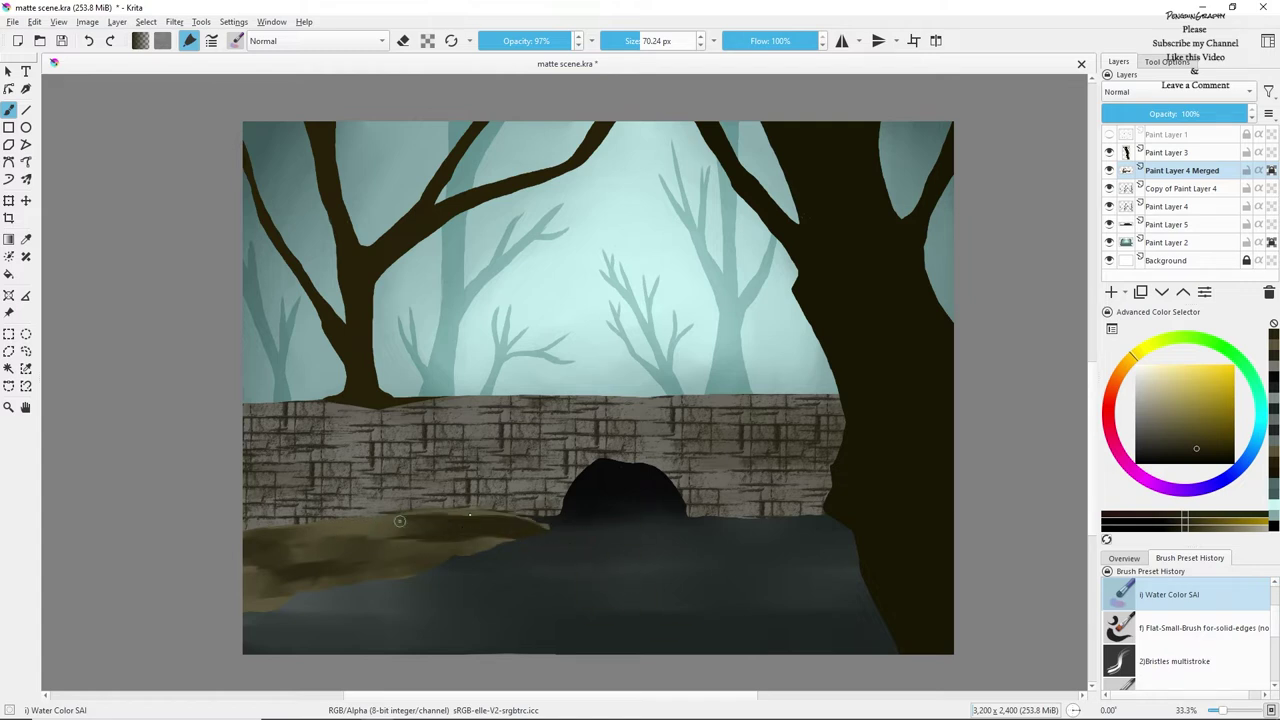
pyautogui.moveTo(488, 520); pyautogui.dragTo(440, 533)
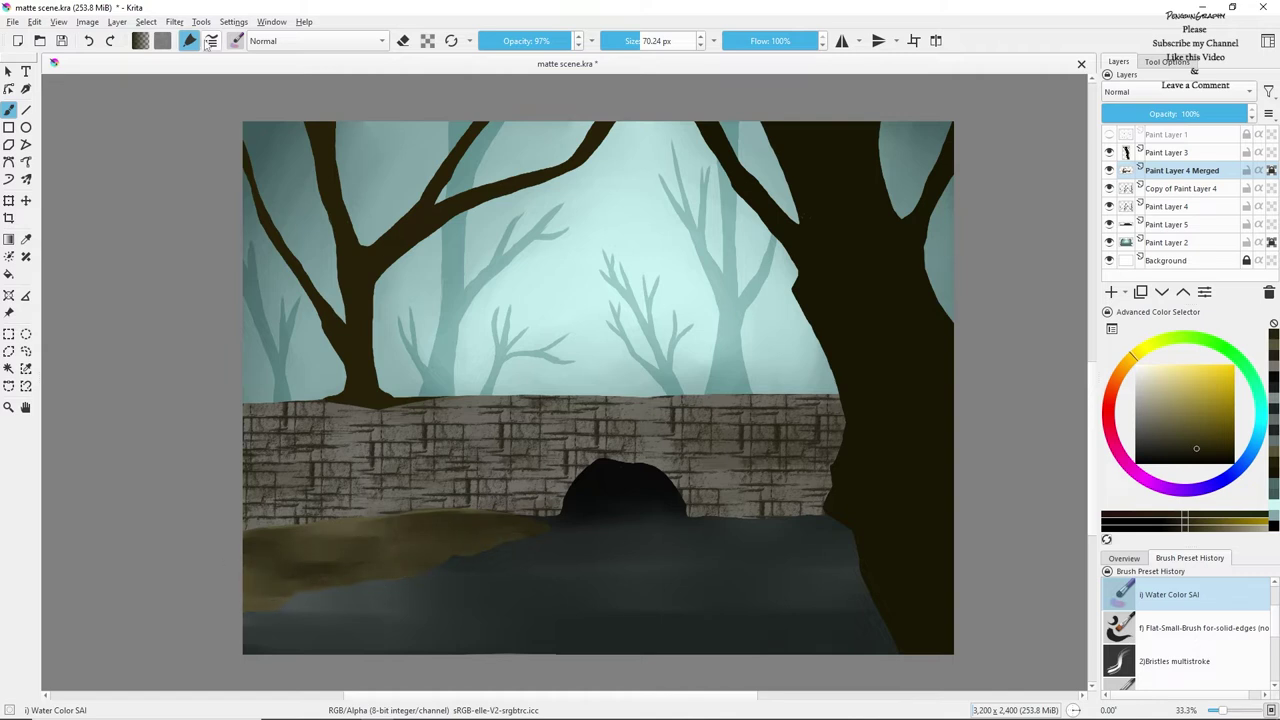
# Paint olive-brown soil at the foot of the left tree with the Flat-Small-Brush and blend it with Water Color SAI.
pyautogui.click(1171, 428)
pyautogui.click(1190, 628)
pyautogui.moveTo(344, 397); pyautogui.dragTo(411, 392)
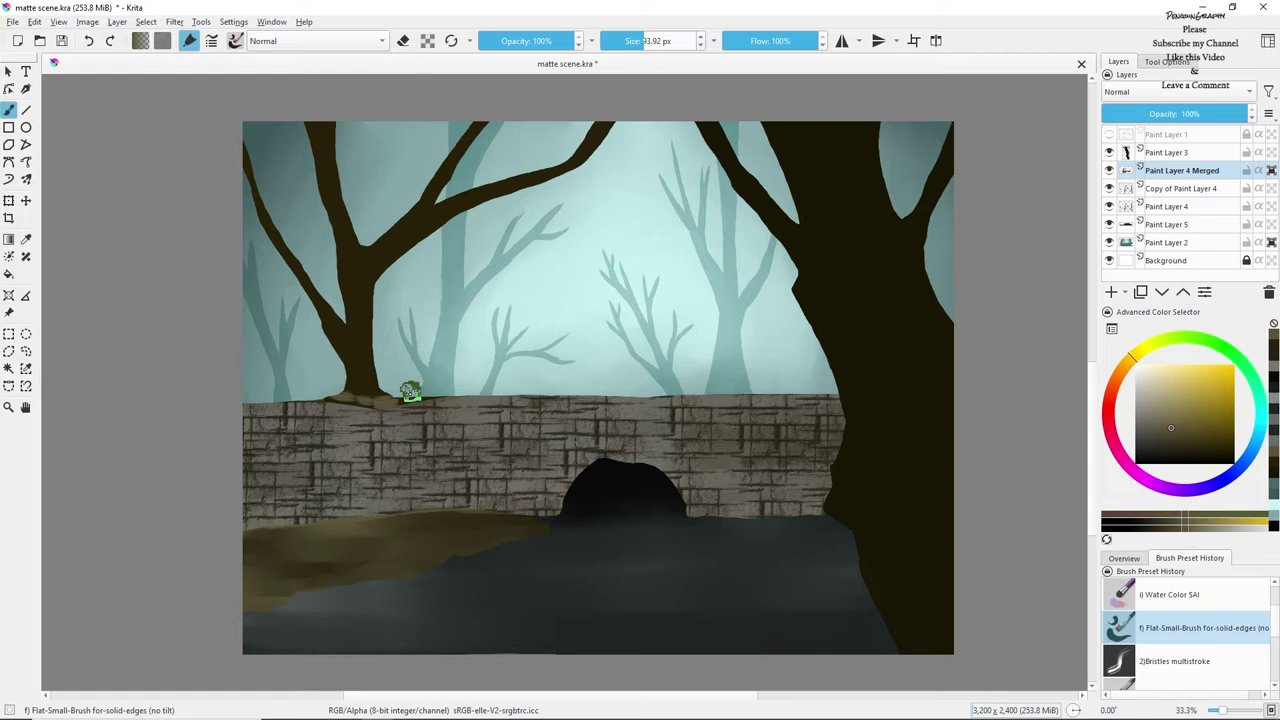
pyautogui.click(1195, 440)
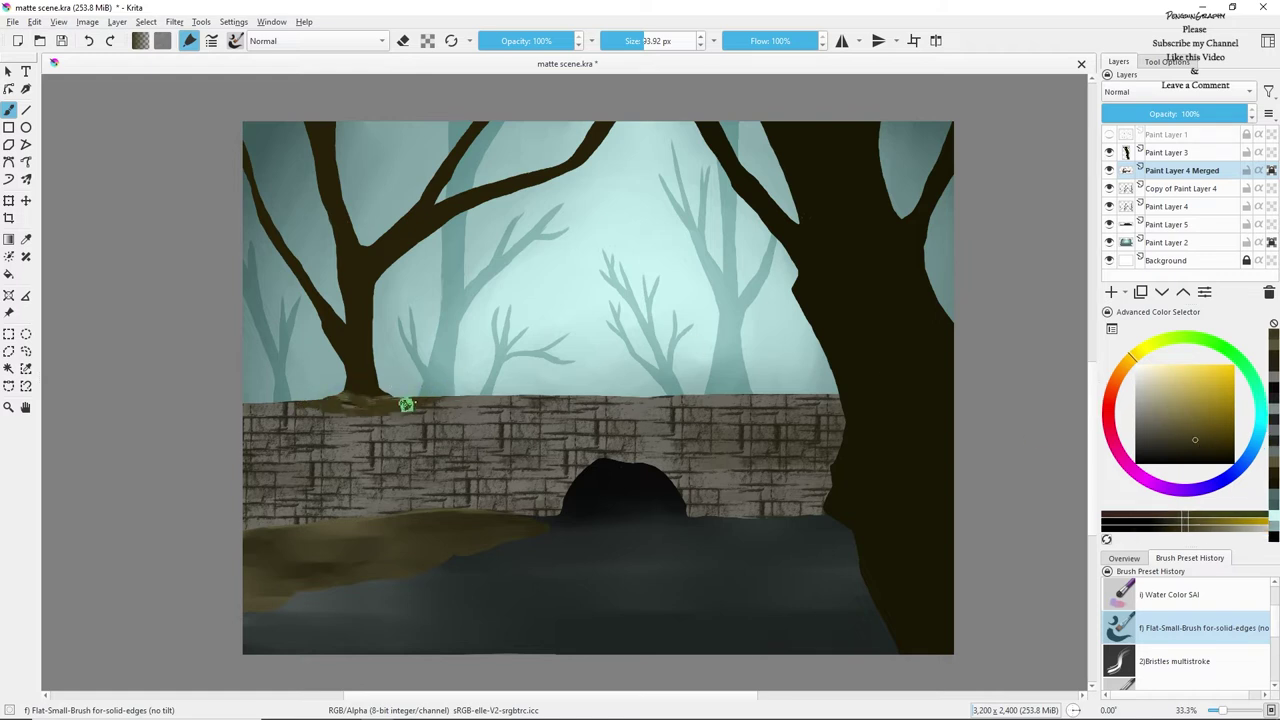
pyautogui.click(1195, 600)
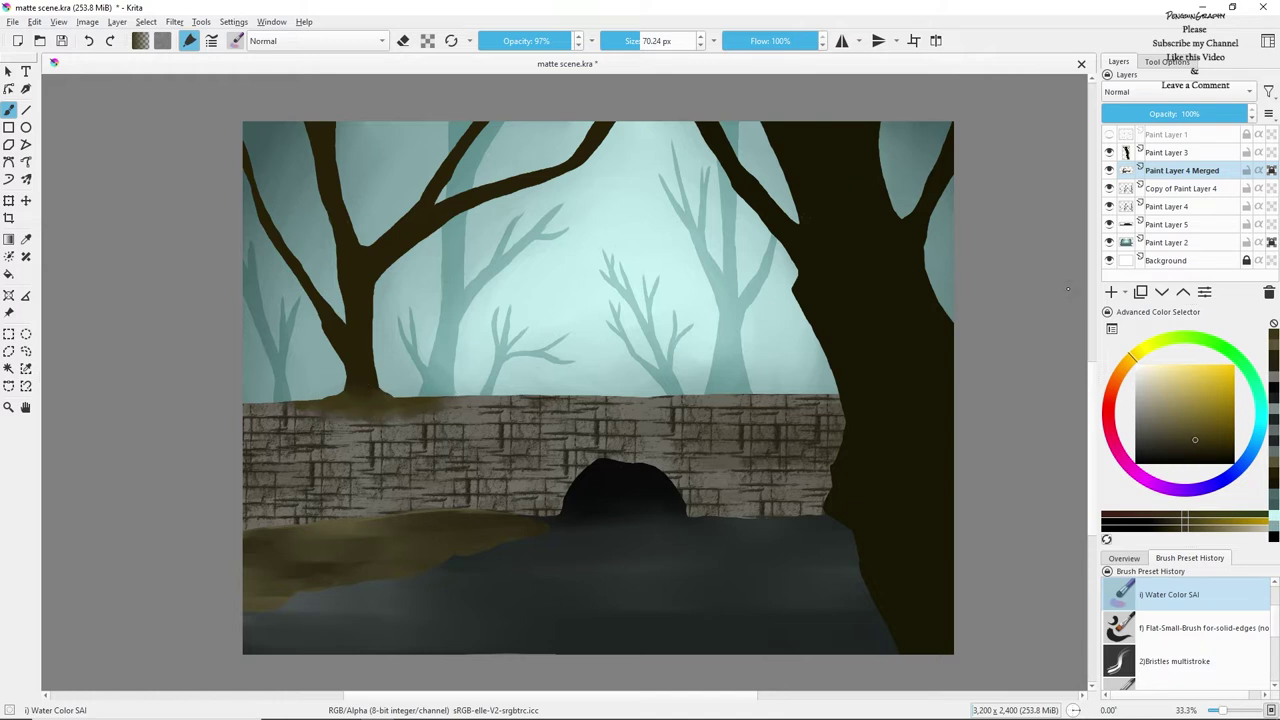
# Paint dark olive mud patches with lighter yellow-brown highlights in the river foreground using the Flat-Small-Brush.
pyautogui.click(1180, 627)
pyautogui.moveTo(891, 620)
pyautogui.mouseDown()
pyautogui.moveTo(740, 626)
pyautogui.moveTo(866, 612)
pyautogui.mouseUp()
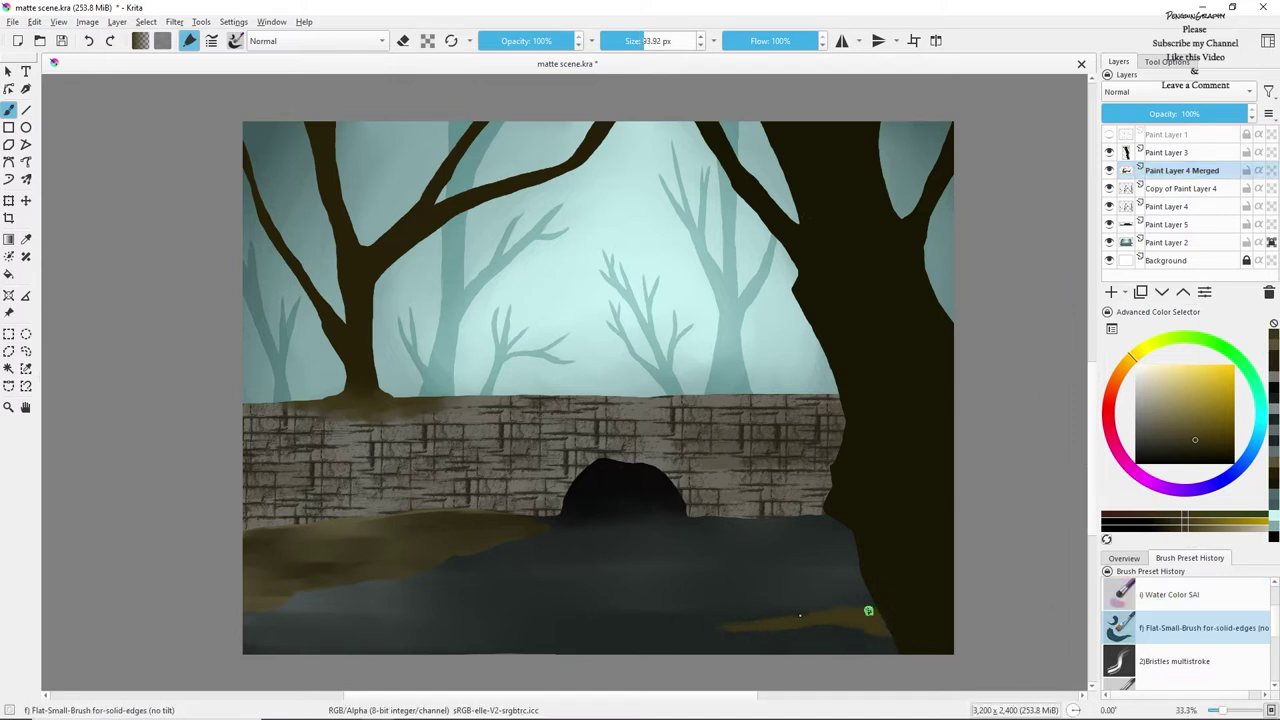
pyautogui.moveTo(656, 598); pyautogui.dragTo(729, 594)
pyautogui.click(1181, 411)
pyautogui.moveTo(633, 595); pyautogui.dragTo(677, 595)
pyautogui.moveTo(769, 620); pyautogui.dragTo(866, 616)
pyautogui.moveTo(453, 637)
pyautogui.mouseDown()
pyautogui.moveTo(510, 638)
pyautogui.moveTo(490, 637)
pyautogui.mouseUp()
# Soften the mud patches in the river with a darker olive and the Water Color SAI brush.
pyautogui.click(1195, 436)
pyautogui.click(1170, 595)
pyautogui.moveTo(655, 598); pyautogui.dragTo(630, 596)
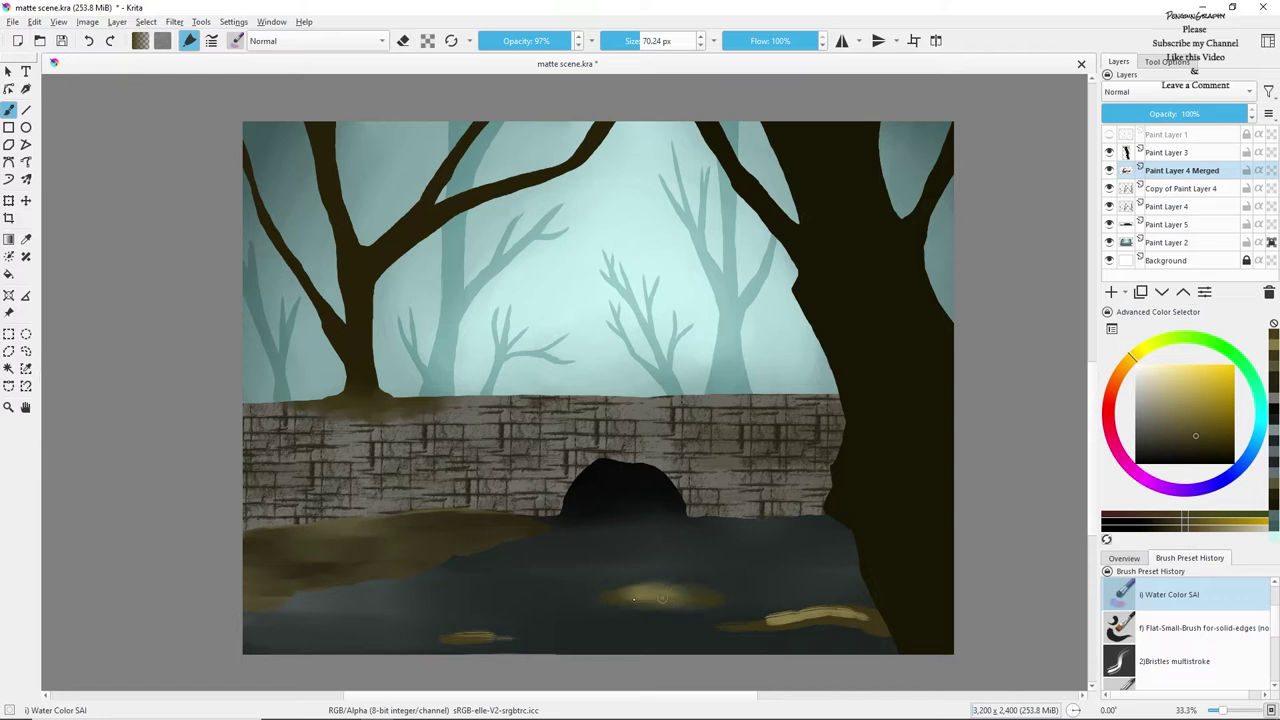
pyautogui.moveTo(796, 625); pyautogui.dragTo(880, 615)
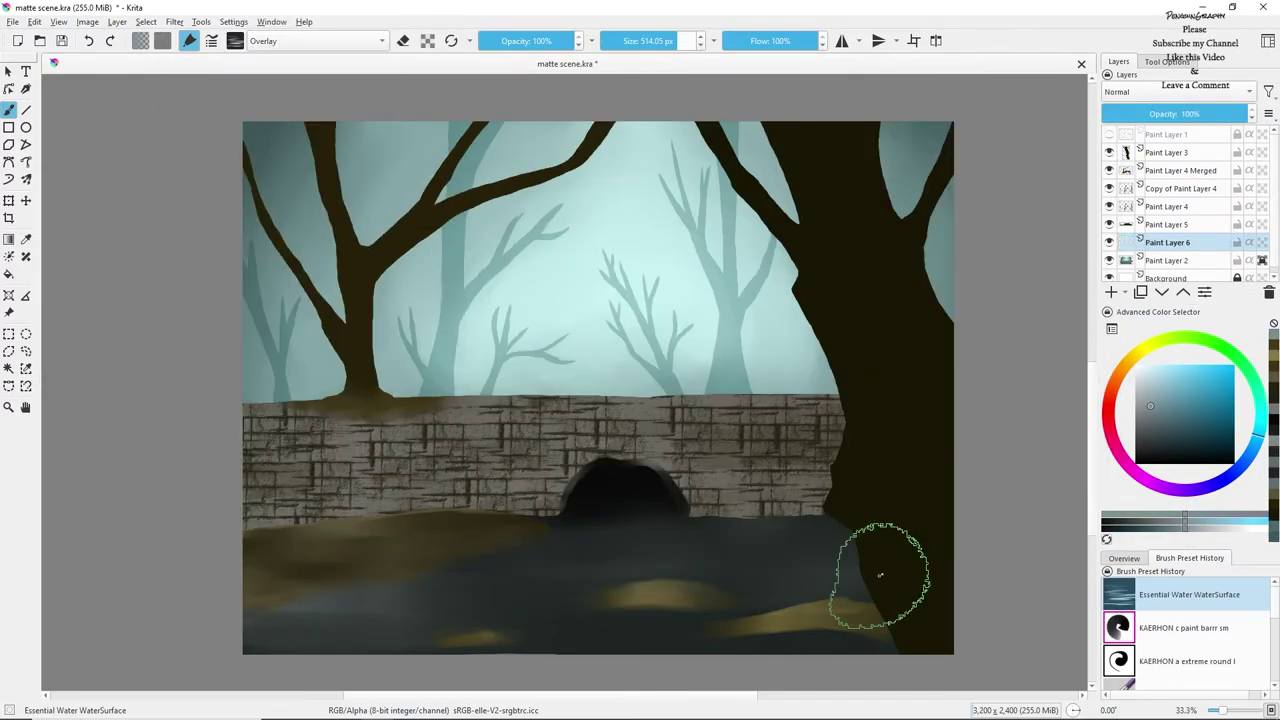
# Move Paint Layer 6 above Paint Layer 5 in Normal mode and paint pale cyan ripples with Essential Water WaterSurface.
pyautogui.click(1175, 91)
pyautogui.click(1140, 251)
pyautogui.click(1157, 365)
pyautogui.moveTo(1171, 241); pyautogui.dragTo(1171, 217)
pyautogui.moveTo(500, 579); pyautogui.dragTo(395, 578)
pyautogui.moveTo(575, 626); pyautogui.dragTo(740, 626)
pyautogui.moveTo(695, 567); pyautogui.dragTo(850, 569)
pyautogui.moveTo(835, 523); pyautogui.dragTo(735, 524)
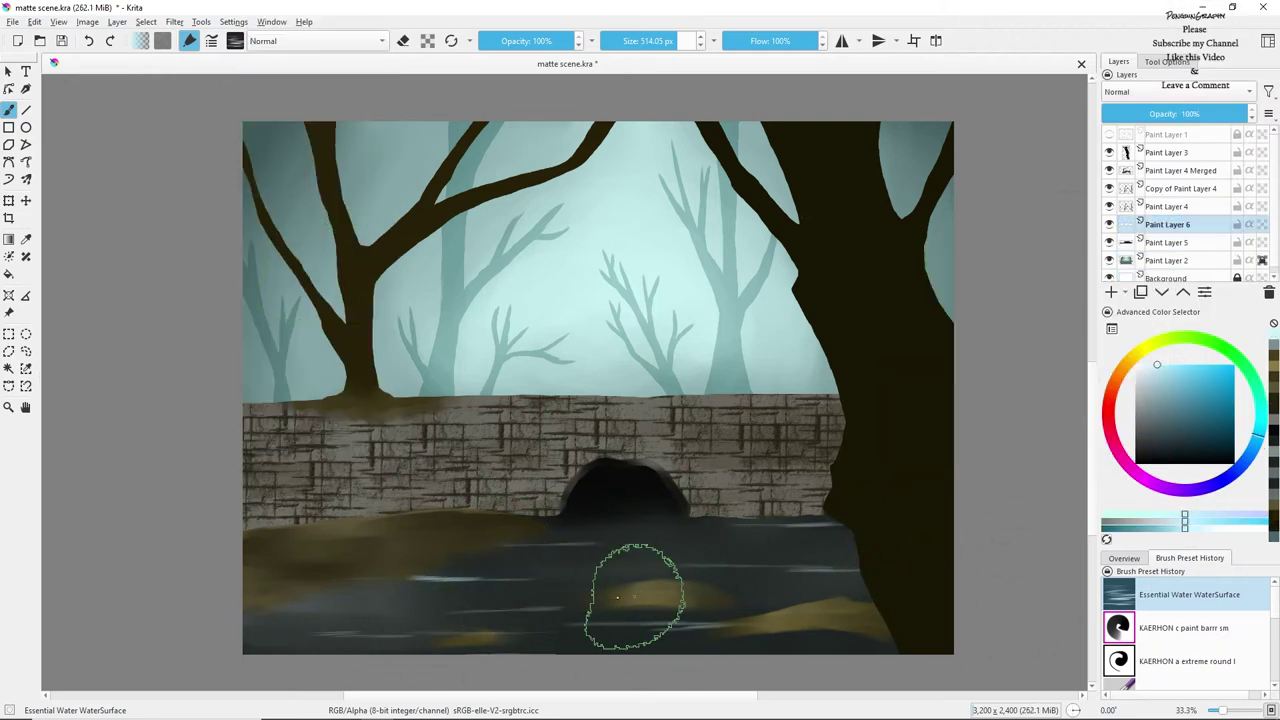
# Set Paint Layer 6 to Luminosity/Shine (SAI) blending and soften the ripples with the Water Color SAI brush.
pyautogui.click(1175, 91)
pyautogui.click(1150, 170)
pyautogui.click(1175, 91)
pyautogui.click(1150, 155)
pyautogui.click(1165, 681)
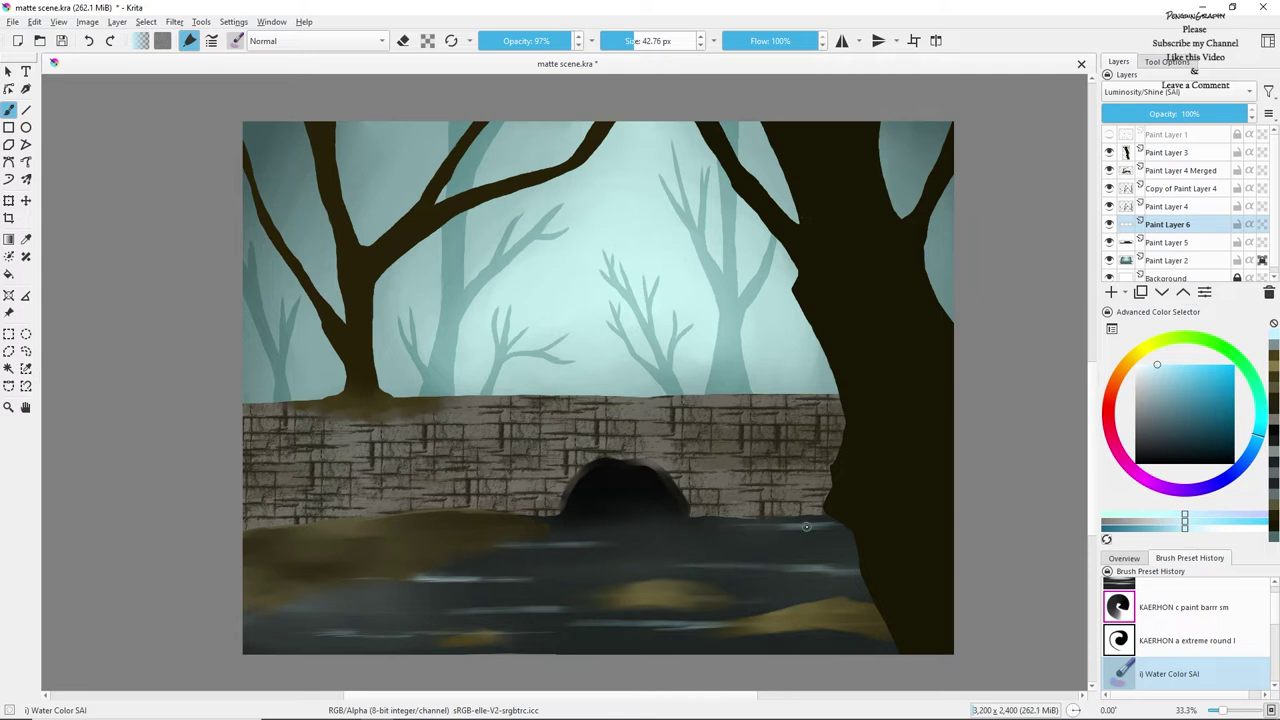
# On Paint Layer 3, speckle yellow-olive highlights along the left edges of the right tree with the Crayon 05 Dust brush.
pyautogui.click(1166, 152)
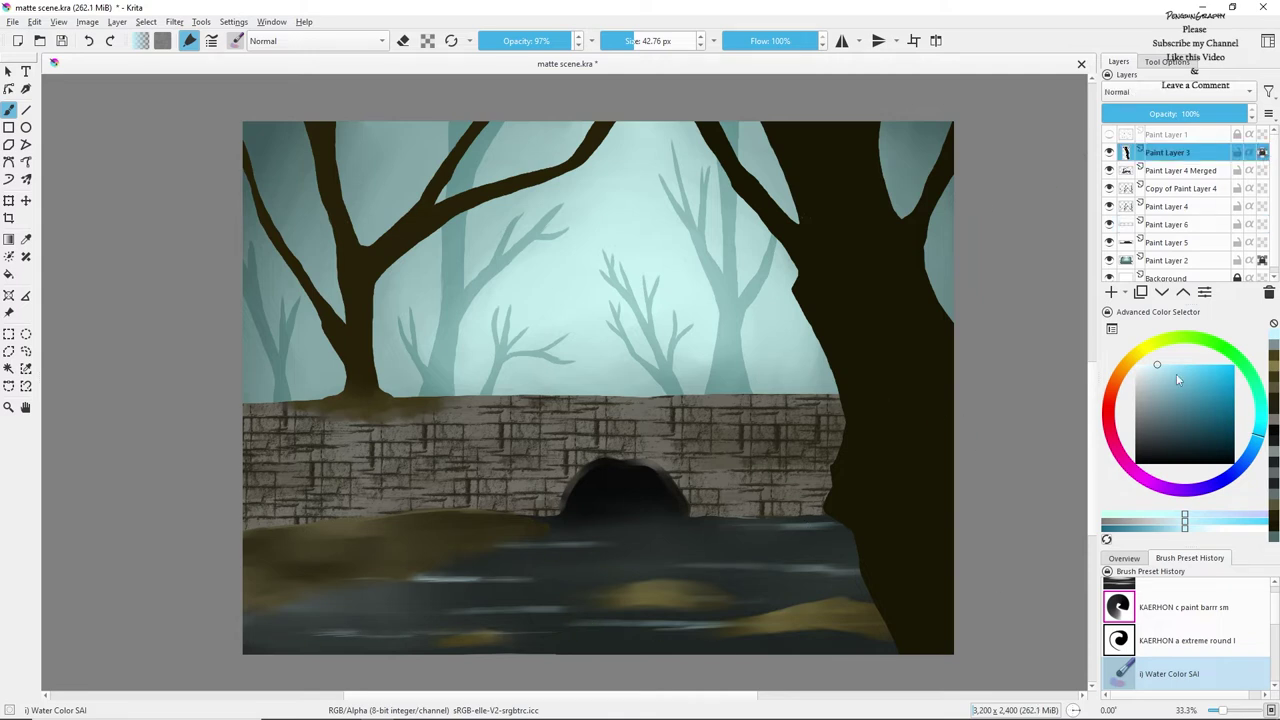
pyautogui.click(235, 41)
pyautogui.click(485, 305)
pyautogui.moveTo(765, 125)
pyautogui.mouseDown()
pyautogui.moveTo(805, 175)
pyautogui.moveTo(879, 578)
pyautogui.moveTo(905, 618)
pyautogui.mouseUp()
pyautogui.moveTo(700, 122); pyautogui.dragTo(800, 270)
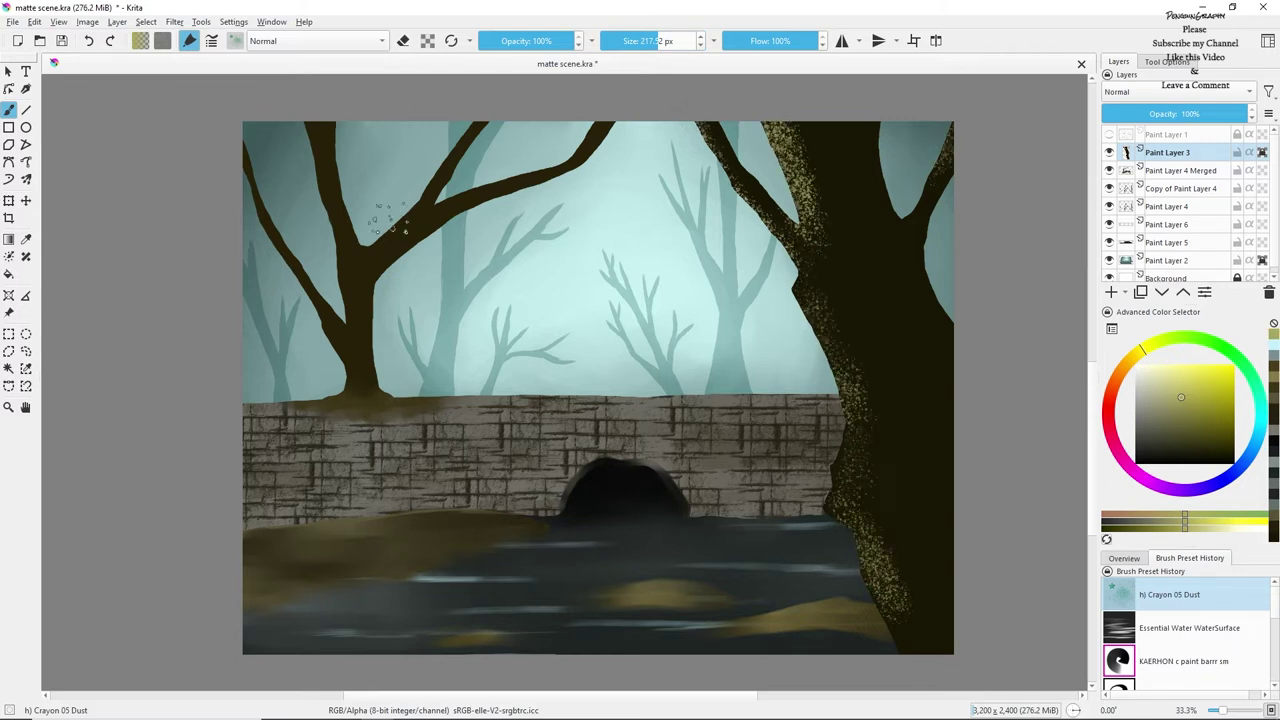
# Blend the speckles into the right tree's trunk and branches with a larger Water Color SAI brush at 52% opacity.
pyautogui.moveTo(1274, 603); pyautogui.dragTo(1274, 638)
pyautogui.click(1180, 608)
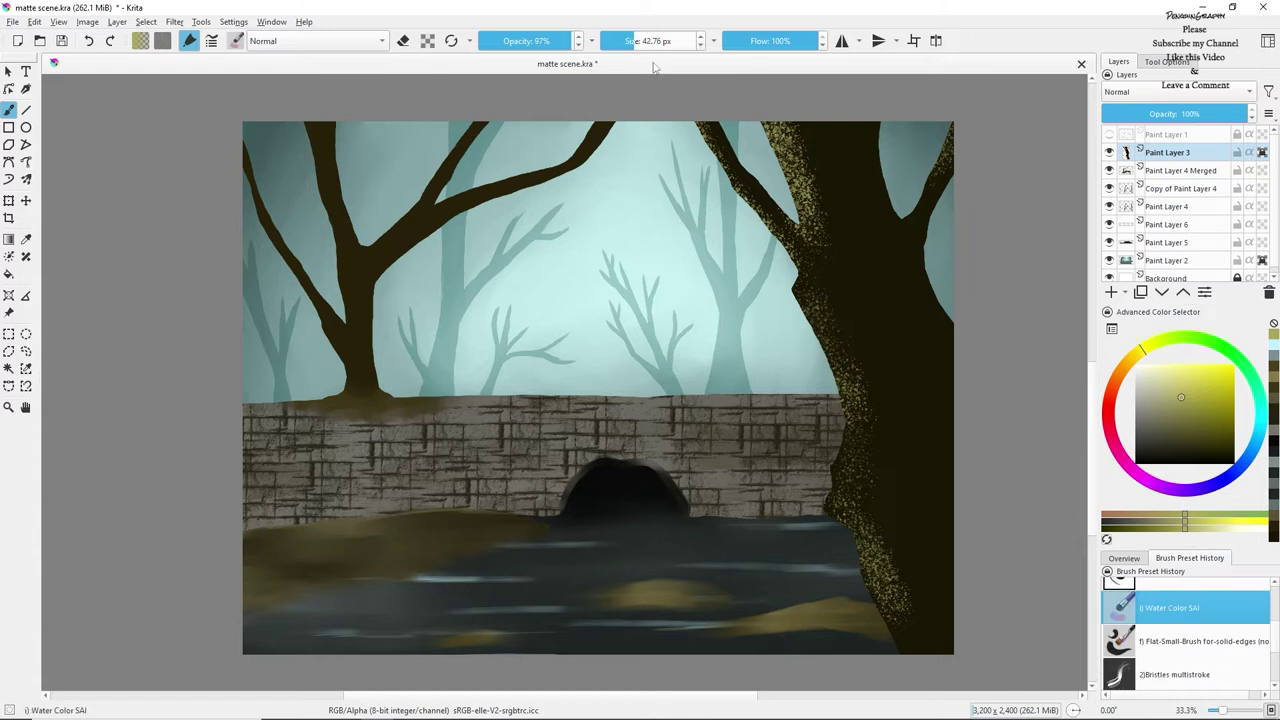
pyautogui.click(652, 41)
pyautogui.click(528, 41)
pyautogui.moveTo(785, 140); pyautogui.dragTo(845, 263)
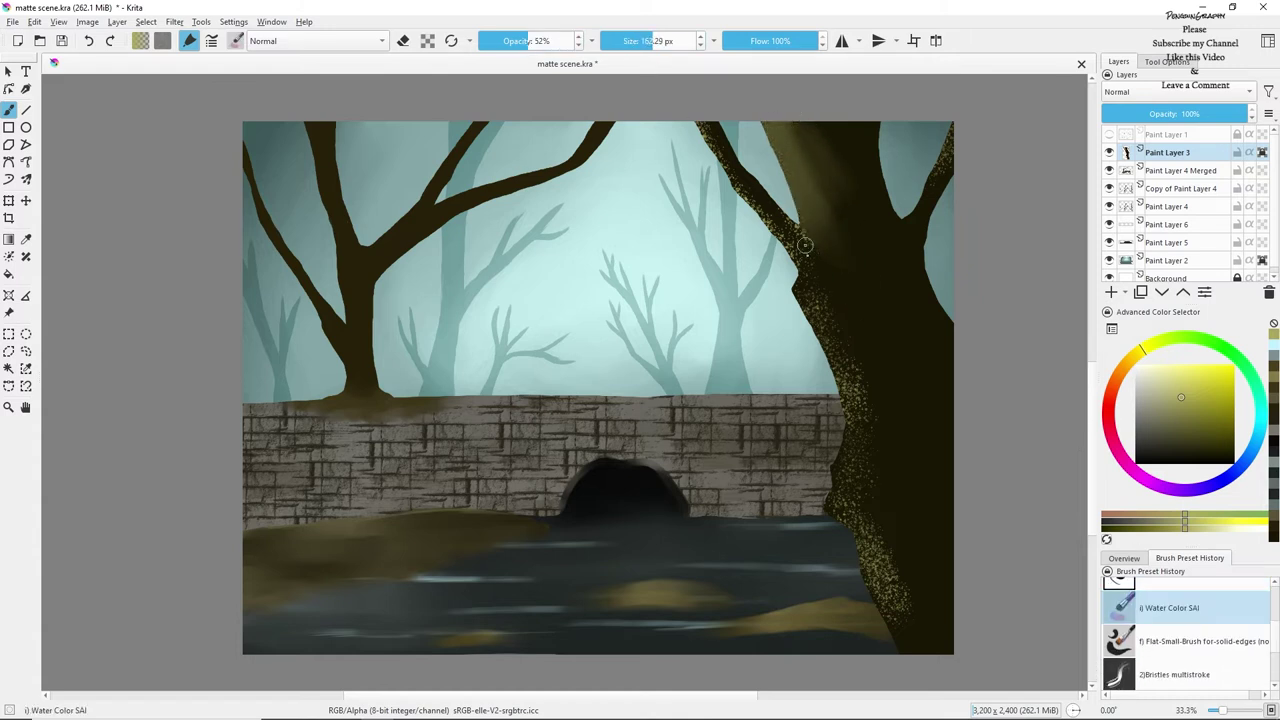
pyautogui.moveTo(775, 205); pyautogui.dragTo(706, 142)
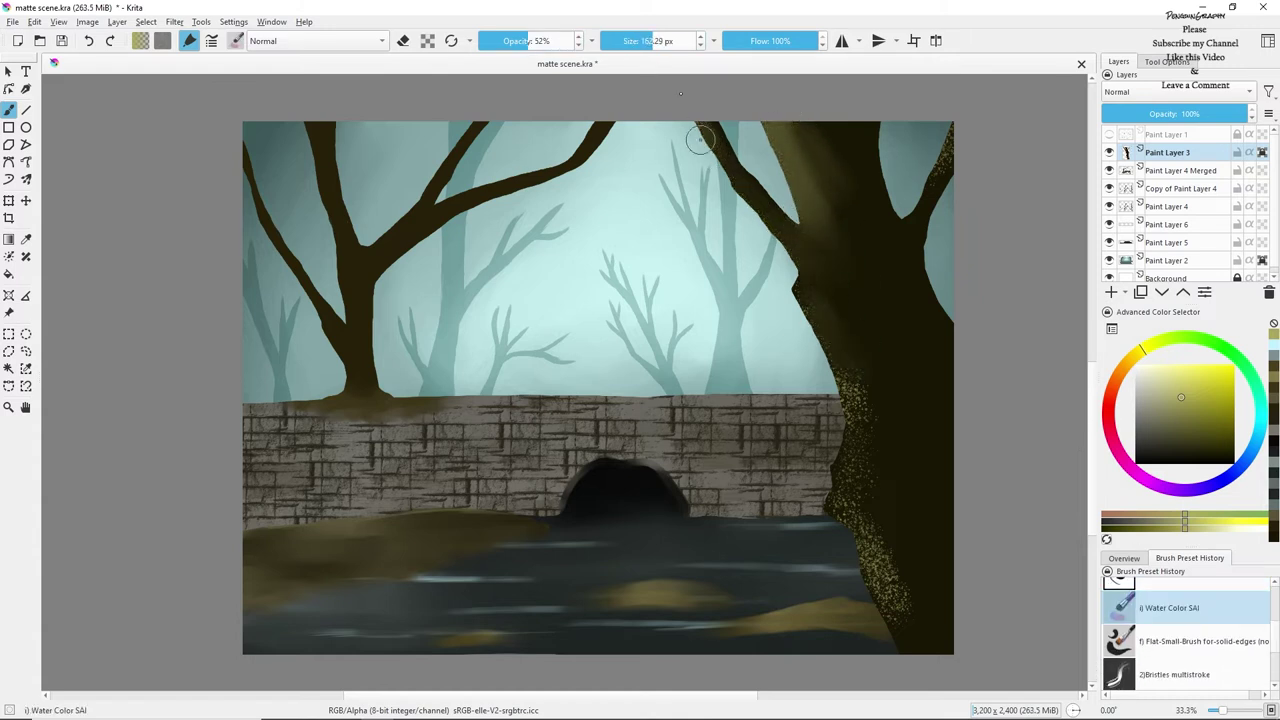
pyautogui.moveTo(801, 295)
pyautogui.mouseDown()
pyautogui.moveTo(903, 663)
pyautogui.moveTo(849, 466)
pyautogui.moveTo(944, 597)
pyautogui.mouseUp()
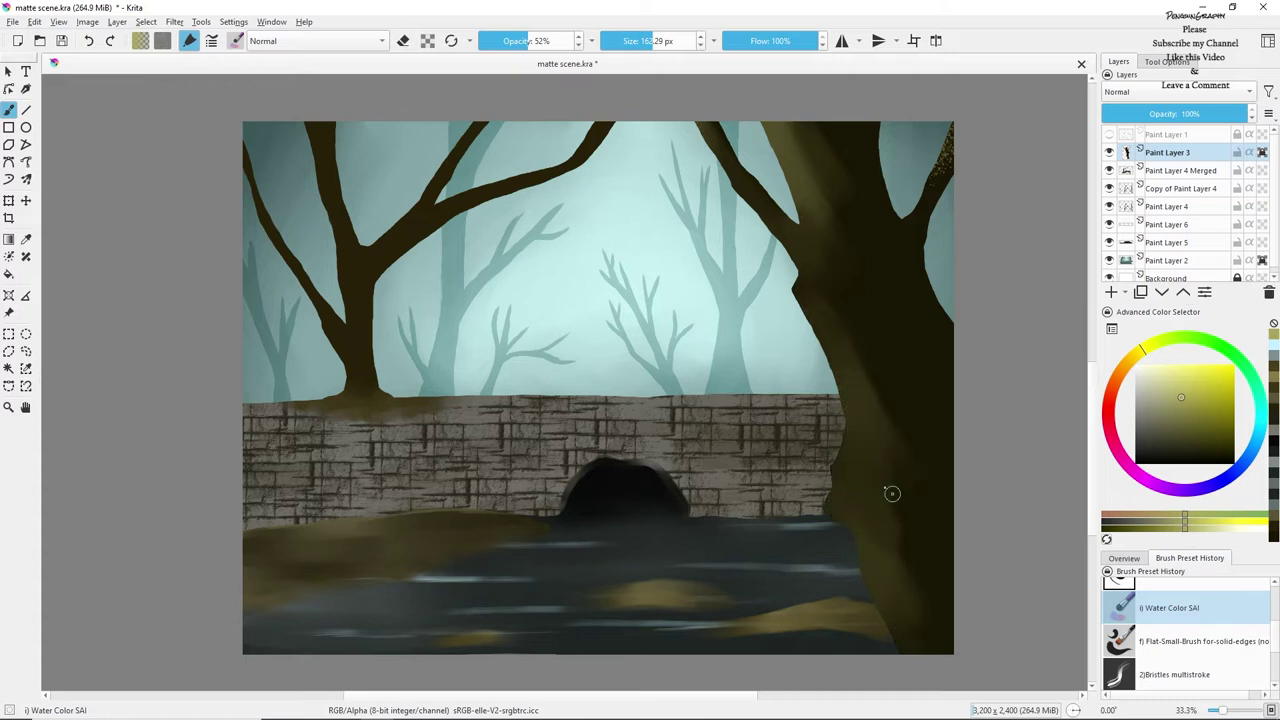
pyautogui.moveTo(804, 285); pyautogui.dragTo(841, 322)
pyautogui.moveTo(795, 145); pyautogui.dragTo(854, 210)
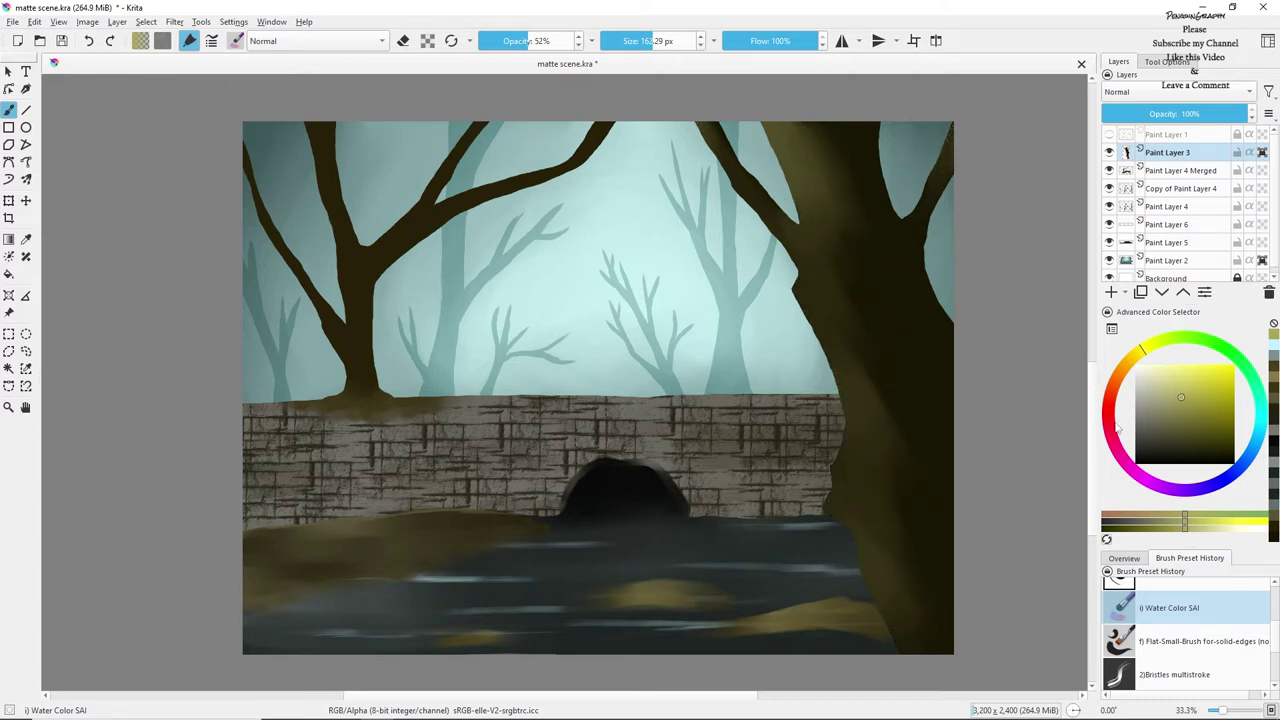
# Paint olive-green bark over the right tree's trunk and branches with the Essential Plants Bark texture brush.
pyautogui.click(235, 41)
pyautogui.moveTo(514, 284); pyautogui.dragTo(511, 138)
pyautogui.click(393, 240)
pyautogui.moveTo(830, 190); pyautogui.dragTo(920, 596)
pyautogui.click(1233, 450)
pyautogui.moveTo(800, 160); pyautogui.dragTo(825, 235)
# Lock transparency on Paint Layer 4 Merged and add green bark texture and highlights to the left tree's trunk and branches.
pyautogui.click(1190, 174)
pyautogui.click(1262, 170)
pyautogui.moveTo(560, 165); pyautogui.dragTo(391, 246)
pyautogui.click(657, 41)
pyautogui.moveTo(294, 151); pyautogui.dragTo(321, 115)
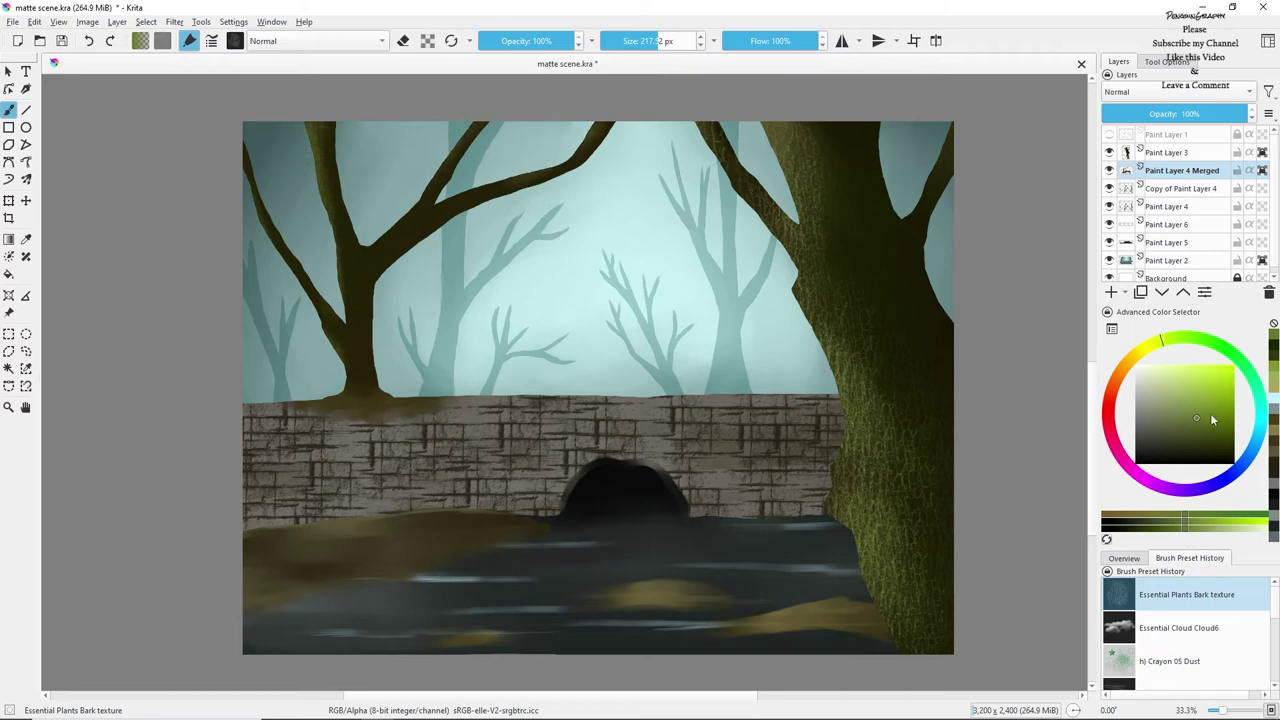
pyautogui.click(1186, 377)
pyautogui.moveTo(572, 155); pyautogui.dragTo(583, 126)
# Add a new paint layer above Paint Layer 4 Merged and choose the Jackpack Special Grass brush.
pyautogui.click(1109, 135)
pyautogui.click(1109, 135)
pyautogui.click(1167, 153)
pyautogui.click(1167, 243)
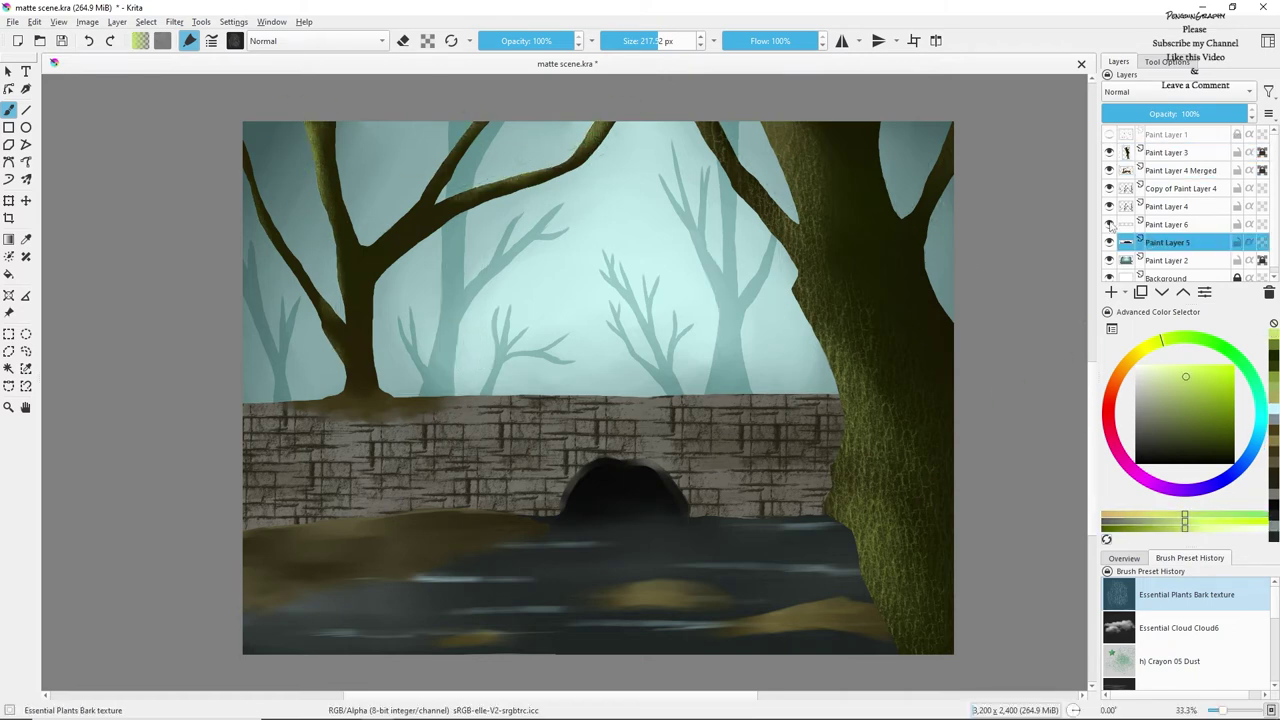
pyautogui.click(1181, 171)
pyautogui.click(1111, 292)
pyautogui.click(235, 41)
pyautogui.click(340, 66)
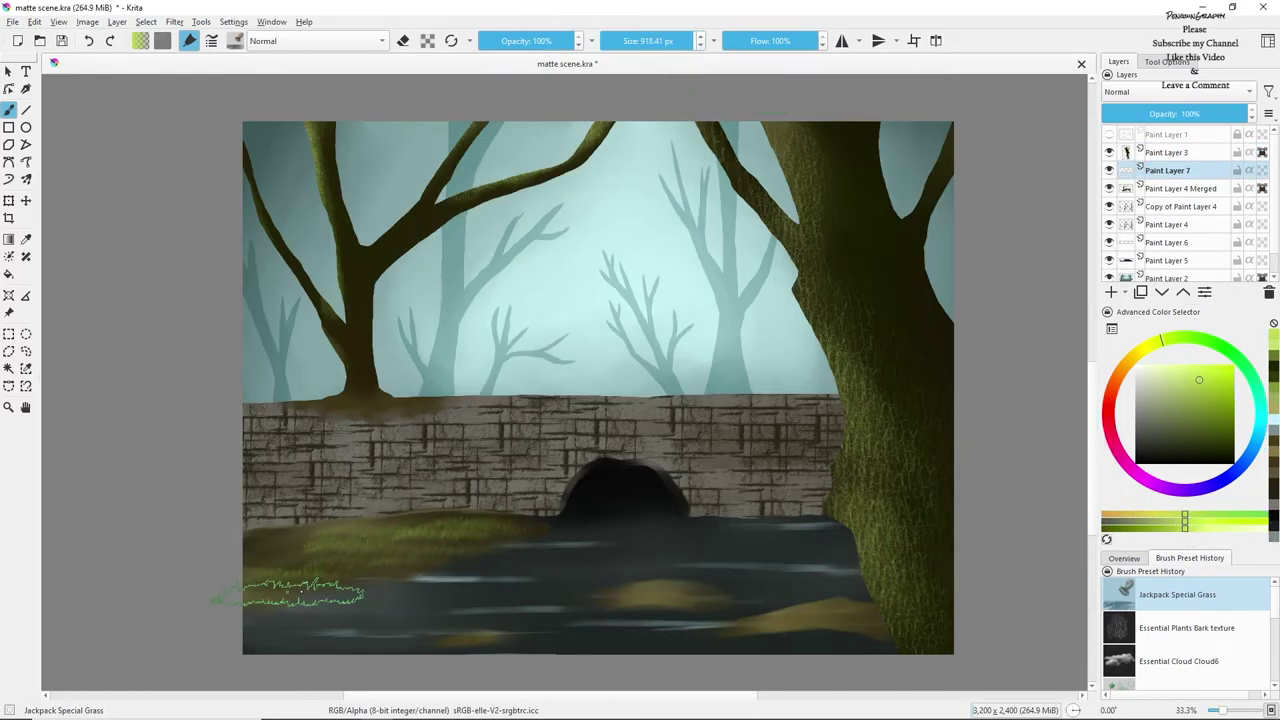
# Paint short green grass over the muddy mounds in the river, using a smaller Jackpack Special Grass brush for the front mound.
pyautogui.moveTo(760, 630)
pyautogui.mouseDown()
pyautogui.moveTo(885, 605)
pyautogui.moveTo(860, 618)
pyautogui.moveTo(826, 608)
pyautogui.mouseUp()
pyautogui.hotkey('ctrl', 'z')
pyautogui.click(1193, 427)
pyautogui.click(1190, 397)
pyautogui.moveTo(666, 588); pyautogui.dragTo(629, 591)
pyautogui.click(680, 41)
pyautogui.moveTo(474, 636); pyautogui.dragTo(500, 638)
# Brighten the grass along the left bank with lighter yellow-green strokes of the same grass brush.
pyautogui.click(1187, 373)
pyautogui.moveTo(337, 540)
pyautogui.mouseDown()
pyautogui.moveTo(294, 551)
pyautogui.moveTo(460, 510)
pyautogui.moveTo(518, 514)
pyautogui.mouseUp()
pyautogui.press('l')
pyautogui.moveTo(425, 542); pyautogui.dragTo(583, 527)
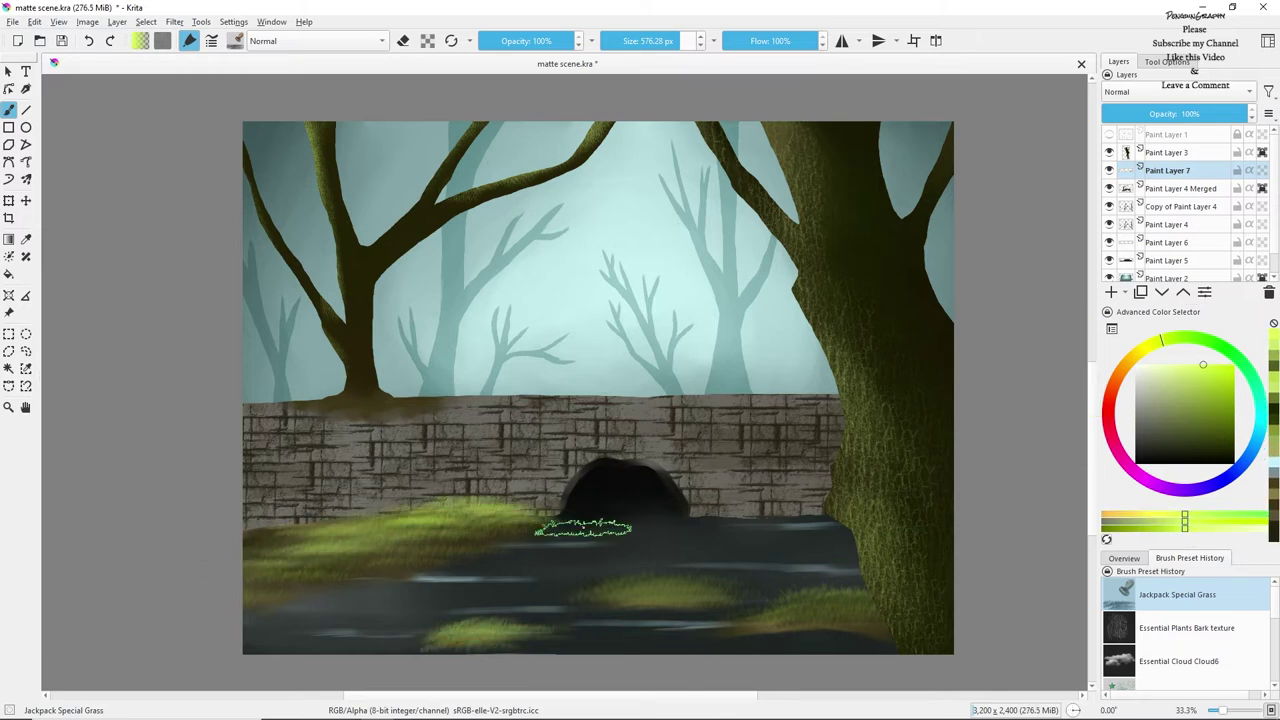
# Paint grass tufts on top of the bridge on both sides of the left tree's base with the Jackpack Special Grassy brush.
pyautogui.press('k')
pyautogui.click(235, 41)
pyautogui.click(391, 334)
pyautogui.moveTo(388, 399); pyautogui.dragTo(446, 397)
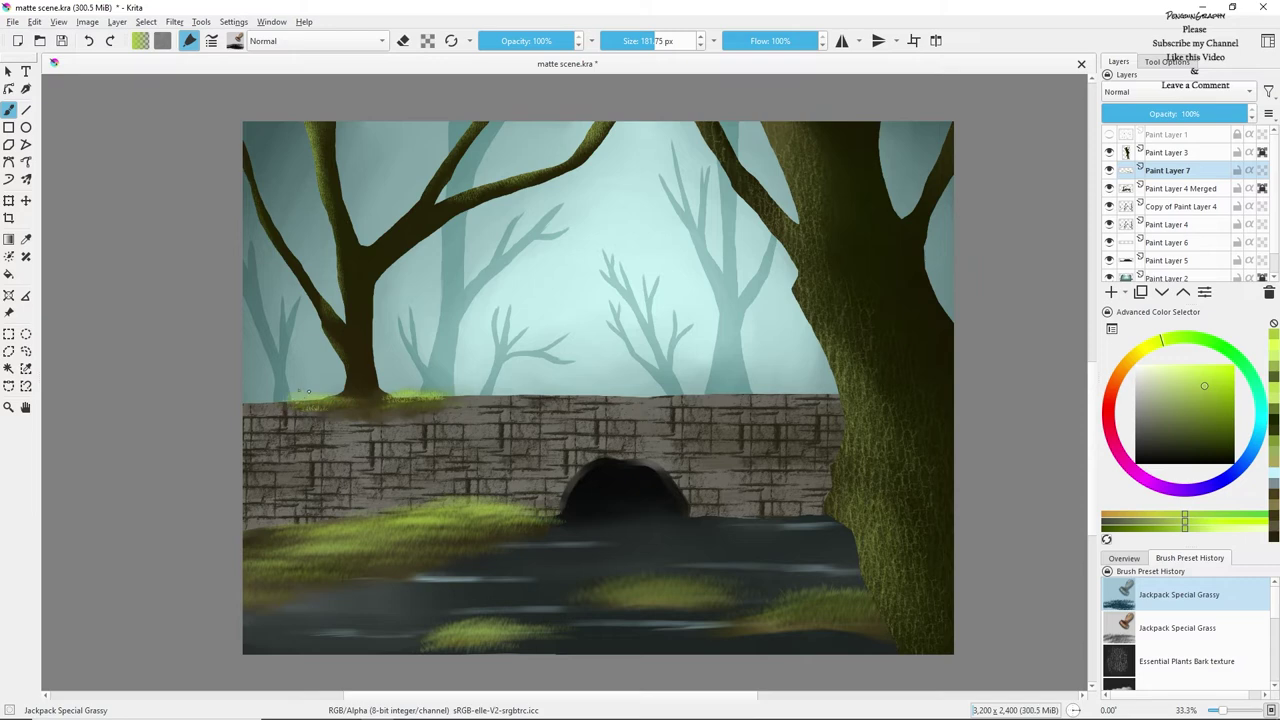
pyautogui.press('k')
pyautogui.moveTo(300, 400); pyautogui.dragTo(345, 398)
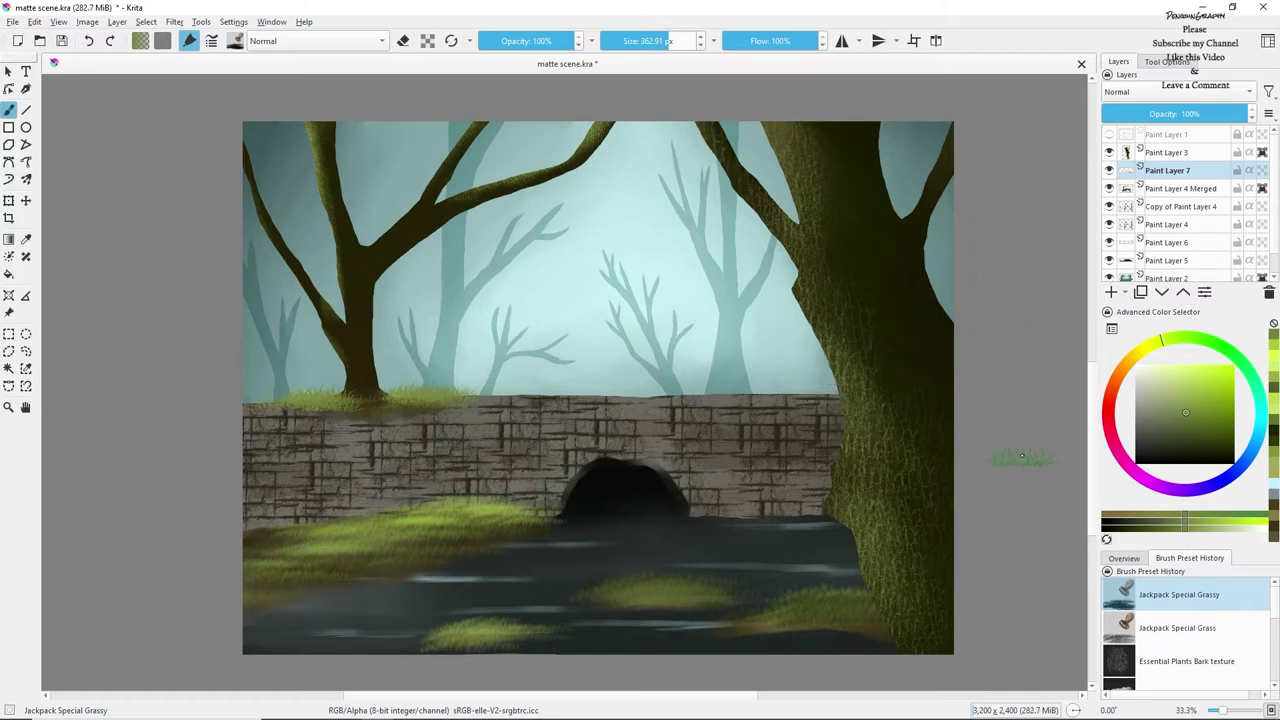
# Speckle tiny yellow-ochre flowers over the grass mounds with the GDquest Spray Particles Dust brush at 48 px.
pyautogui.click(235, 41)
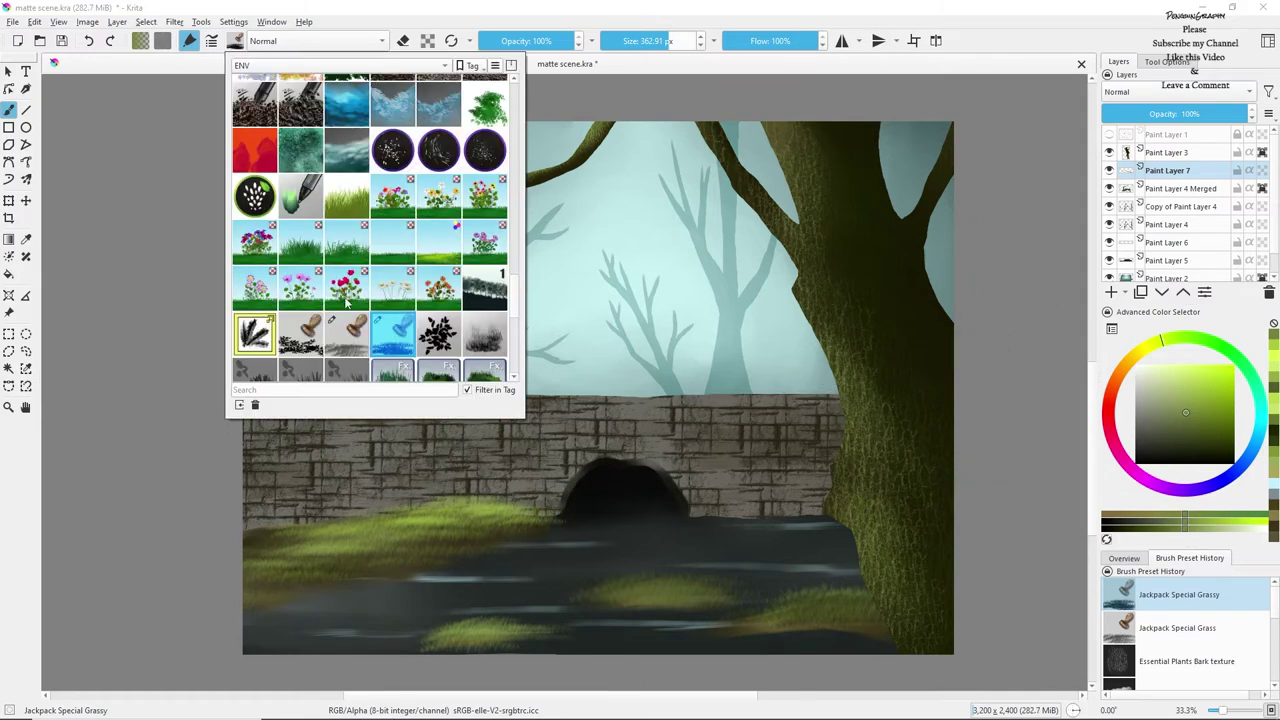
pyautogui.click(450, 289)
pyautogui.click(394, 289)
pyautogui.click(394, 150)
pyautogui.click(690, 194)
pyautogui.click(1127, 362)
pyautogui.click(1185, 392)
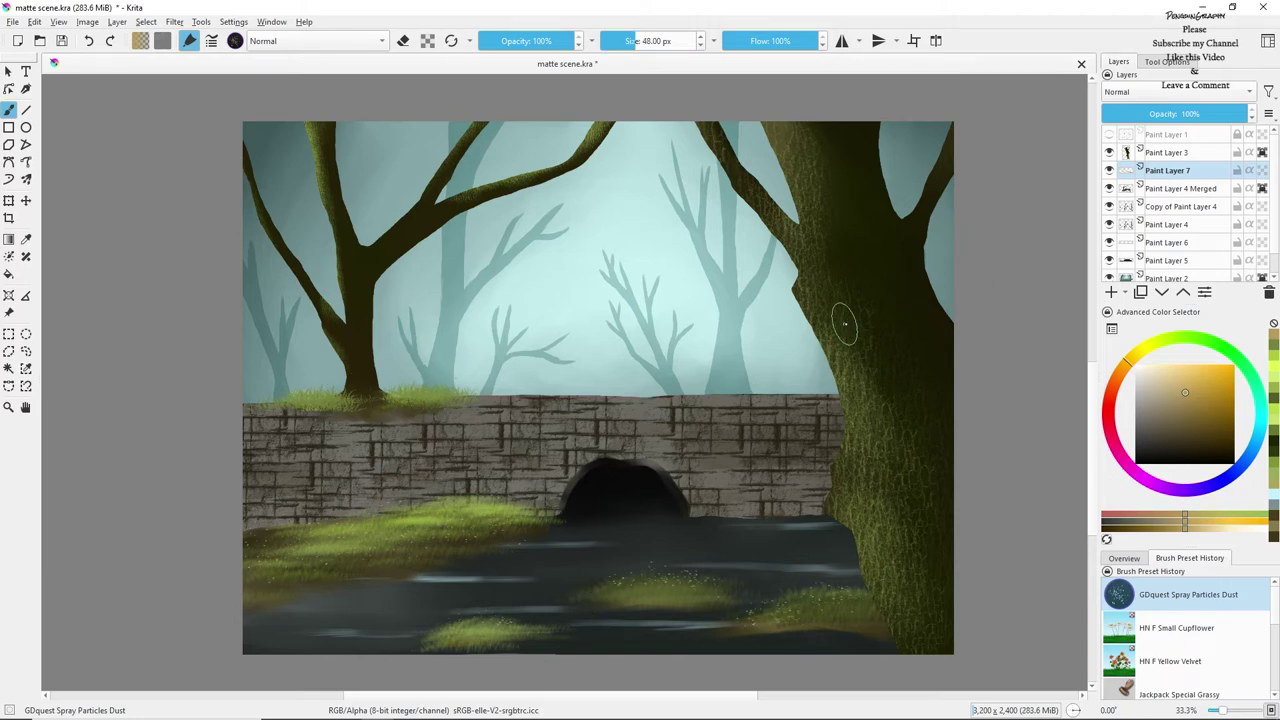
# Add Paint Layer 8 and place it directly above Paint Layer 6.
pyautogui.click(1170, 260)
pyautogui.click(1168, 277)
pyautogui.click(1111, 292)
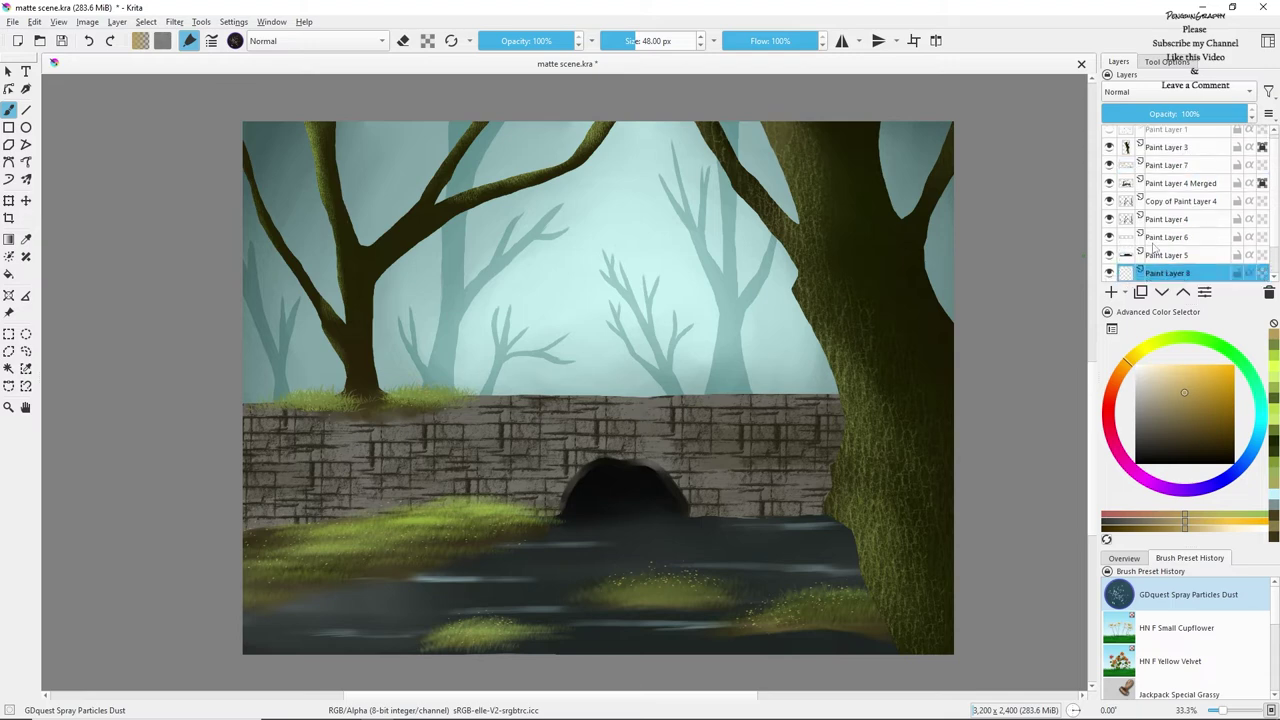
pyautogui.scroll(-2, 1155, 245)
pyautogui.click(1109, 218)
pyautogui.click(1109, 218)
pyautogui.moveTo(1177, 242); pyautogui.dragTo(1183, 205)
# Paint light green leaf clusters around the background tree branches with the X3BE - Dense Foliage brush.
pyautogui.click(235, 40)
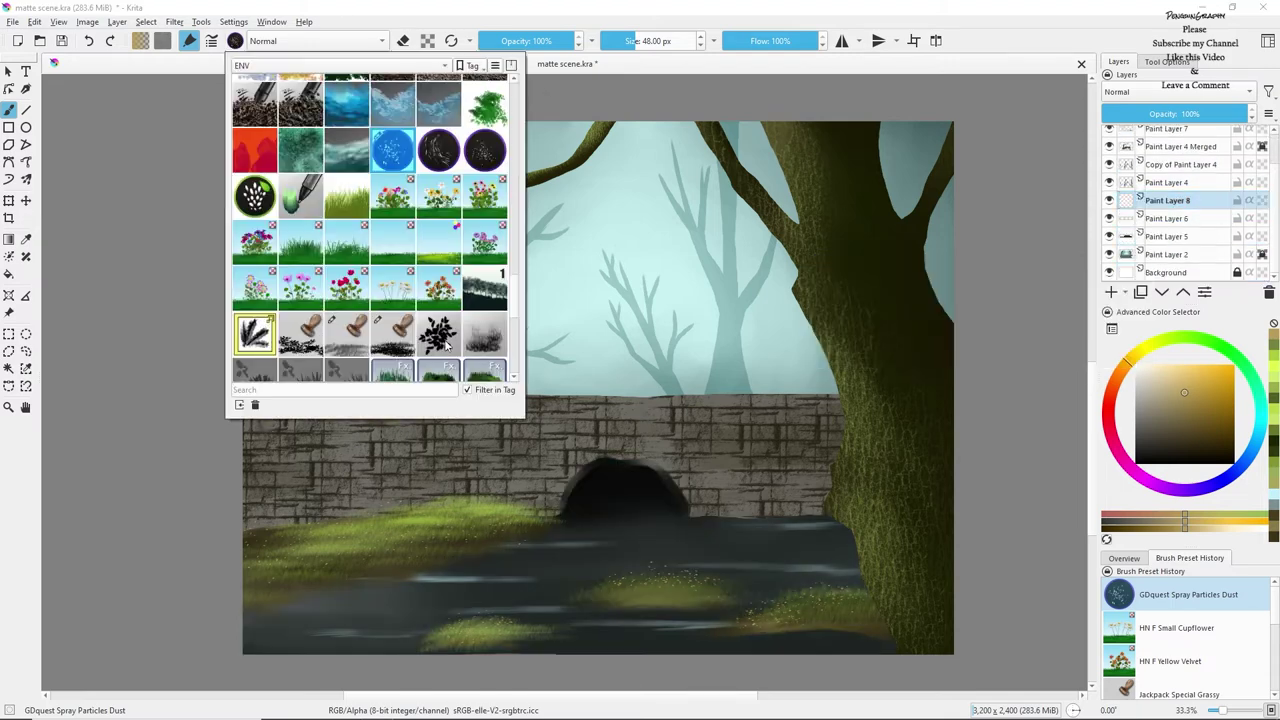
pyautogui.scroll(-5, 370, 230)
pyautogui.click(392, 220)
pyautogui.click(598, 140)
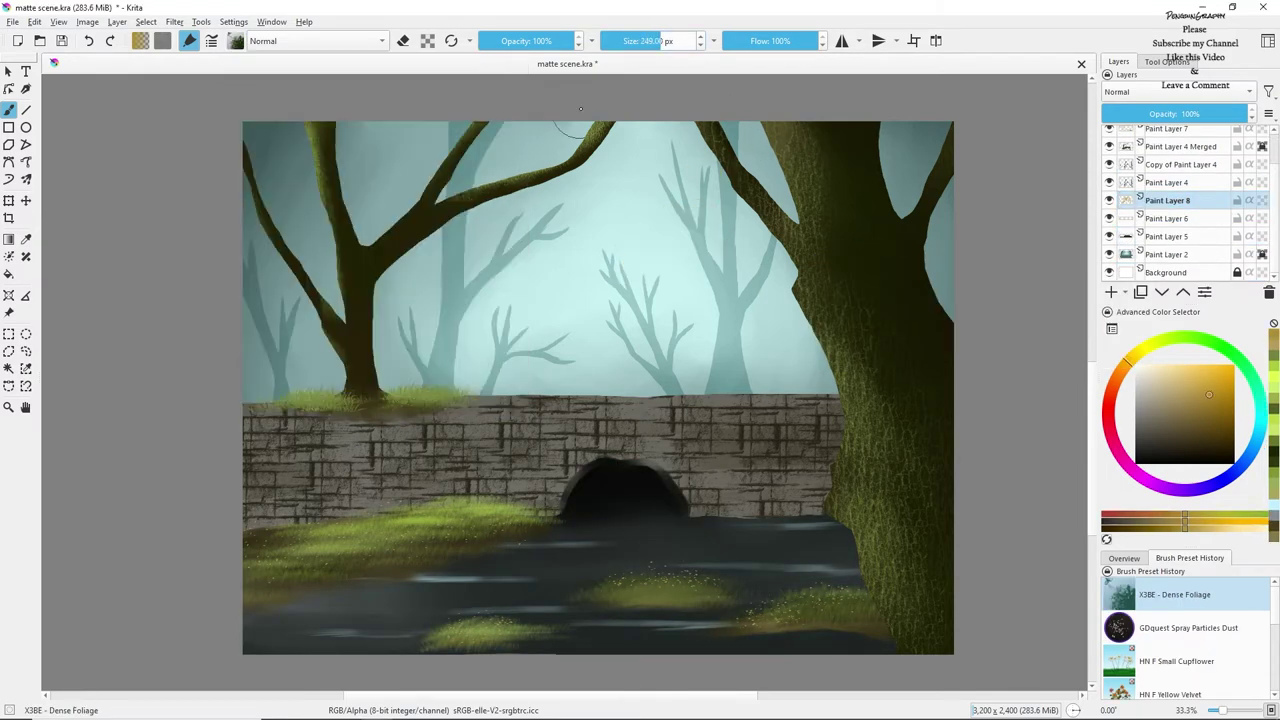
pyautogui.click(1175, 339)
pyautogui.click(1174, 392)
pyautogui.moveTo(660, 41); pyautogui.dragTo(686, 41)
pyautogui.click(312, 192)
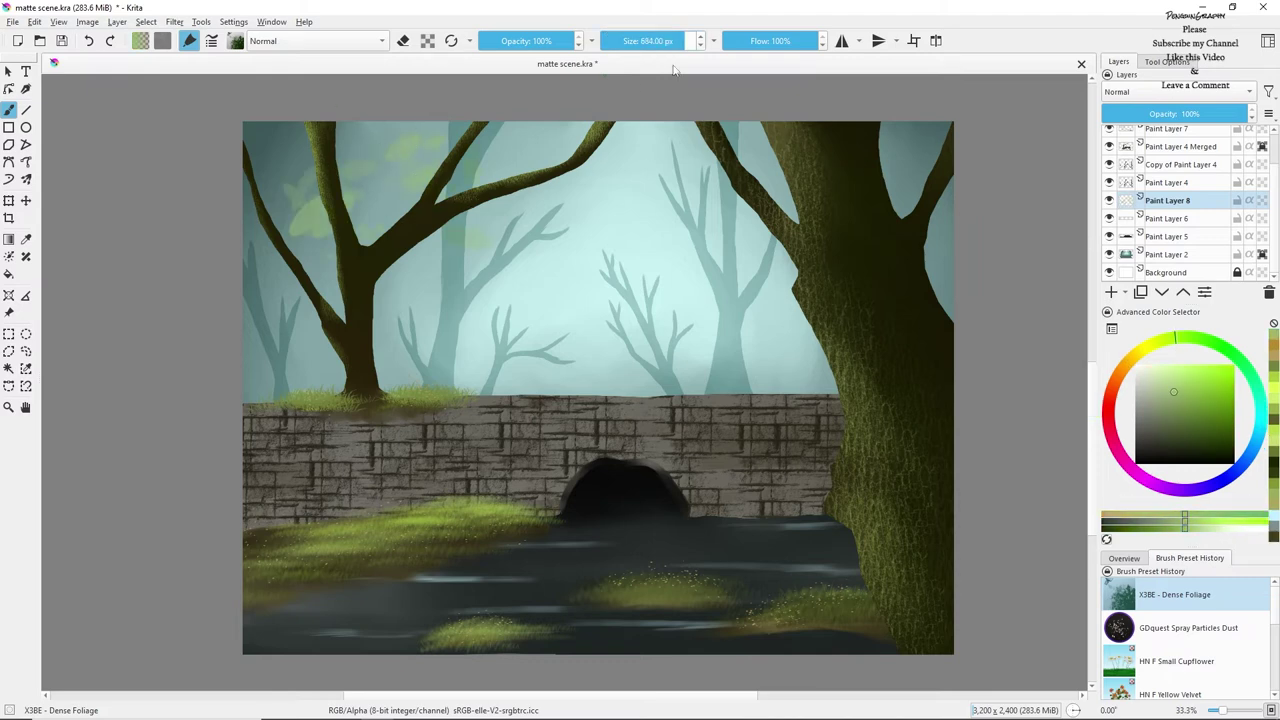
pyautogui.hotkey('ctrl', 'z')
pyautogui.click(641, 41)
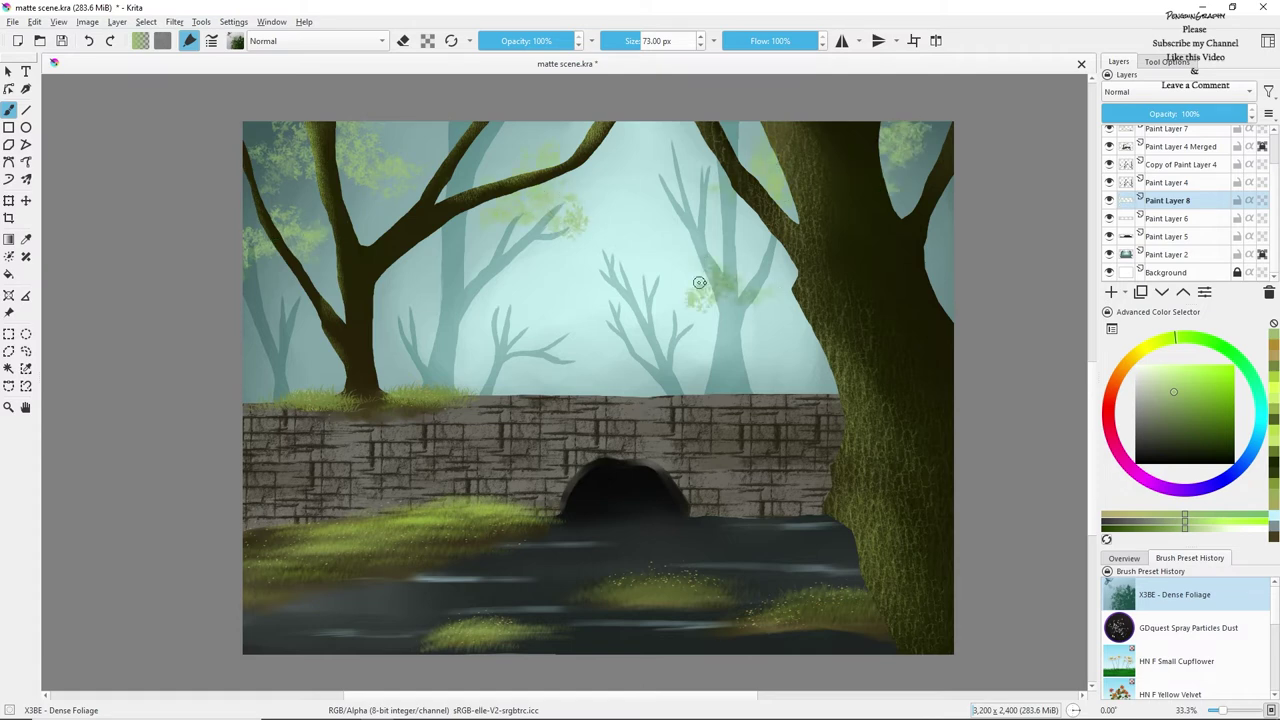
pyautogui.moveTo(753, 298); pyautogui.dragTo(782, 300)
# Shade the leaf clusters with dark green, add bushes behind the bridge, and dab lighter green leaves over them.
pyautogui.moveTo(1208, 420); pyautogui.dragTo(1198, 437)
pyautogui.click(647, 41)
pyautogui.moveTo(784, 190); pyautogui.dragTo(772, 173)
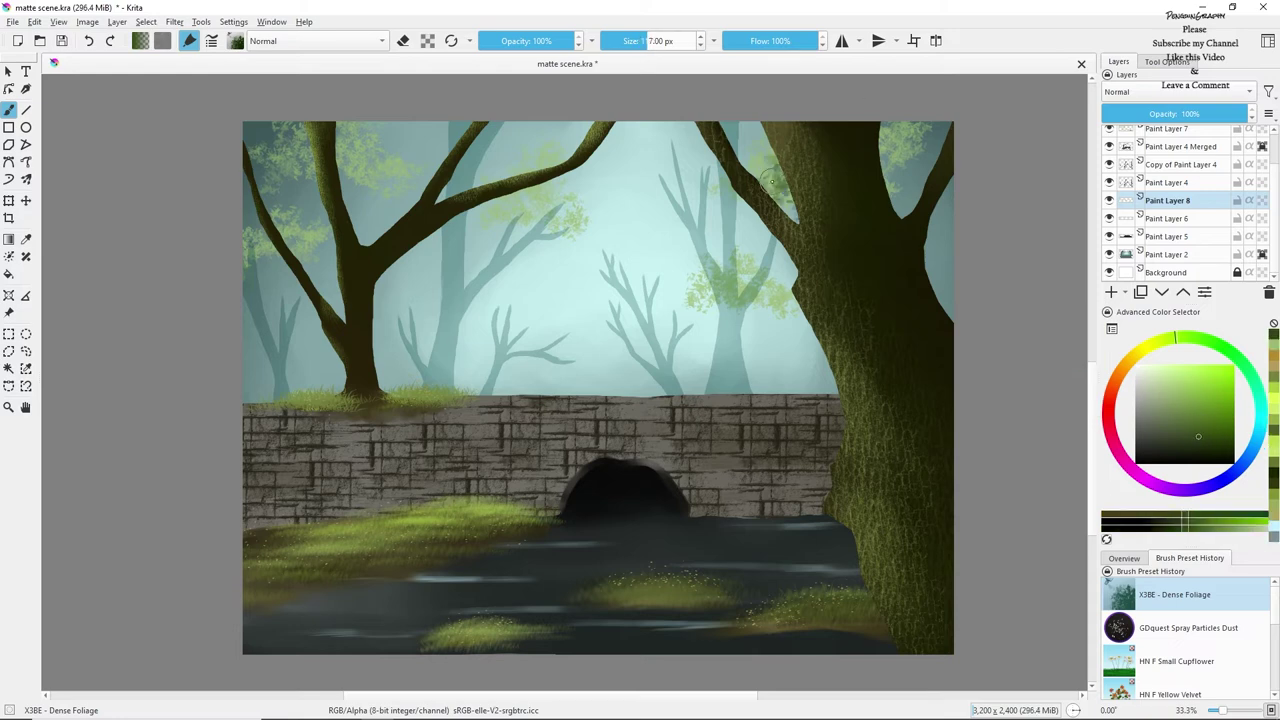
pyautogui.moveTo(784, 274)
pyautogui.mouseDown()
pyautogui.moveTo(796, 306)
pyautogui.moveTo(776, 266)
pyautogui.mouseUp()
pyautogui.moveTo(514, 244)
pyautogui.mouseDown()
pyautogui.moveTo(473, 206)
pyautogui.moveTo(490, 236)
pyautogui.mouseUp()
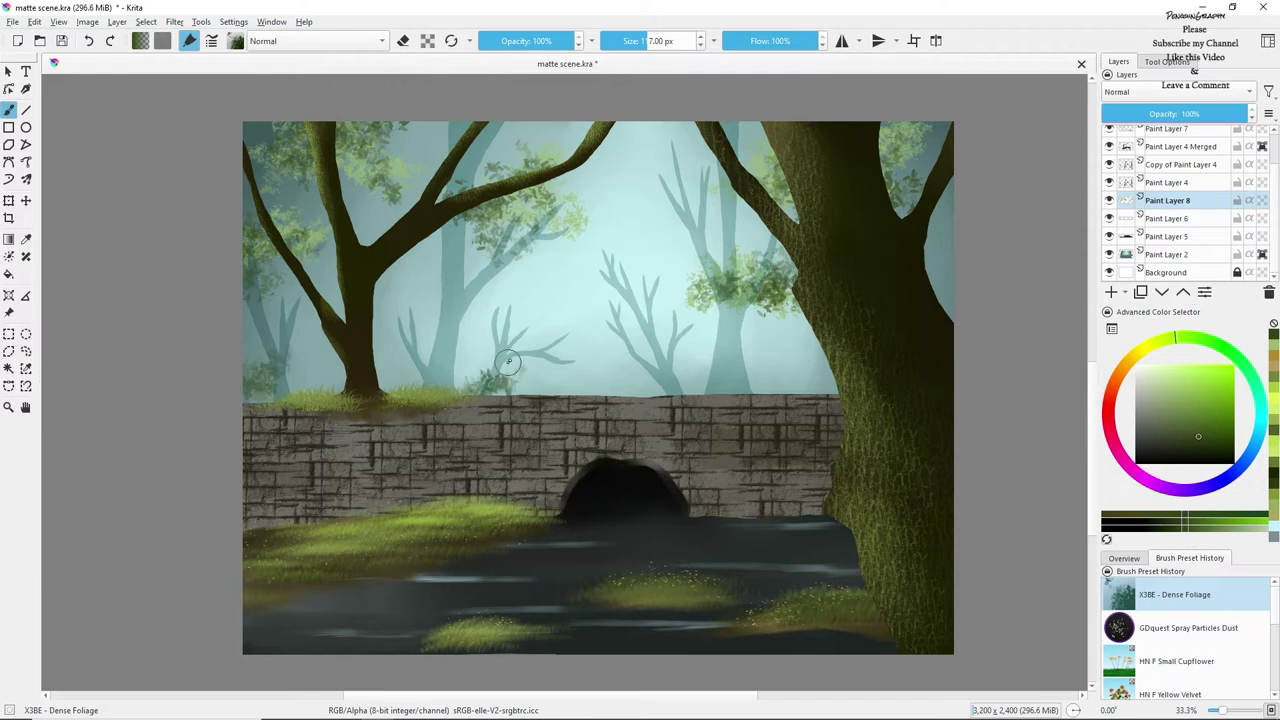
pyautogui.moveTo(460, 388)
pyautogui.mouseDown()
pyautogui.moveTo(523, 350)
pyautogui.moveTo(461, 370)
pyautogui.mouseUp()
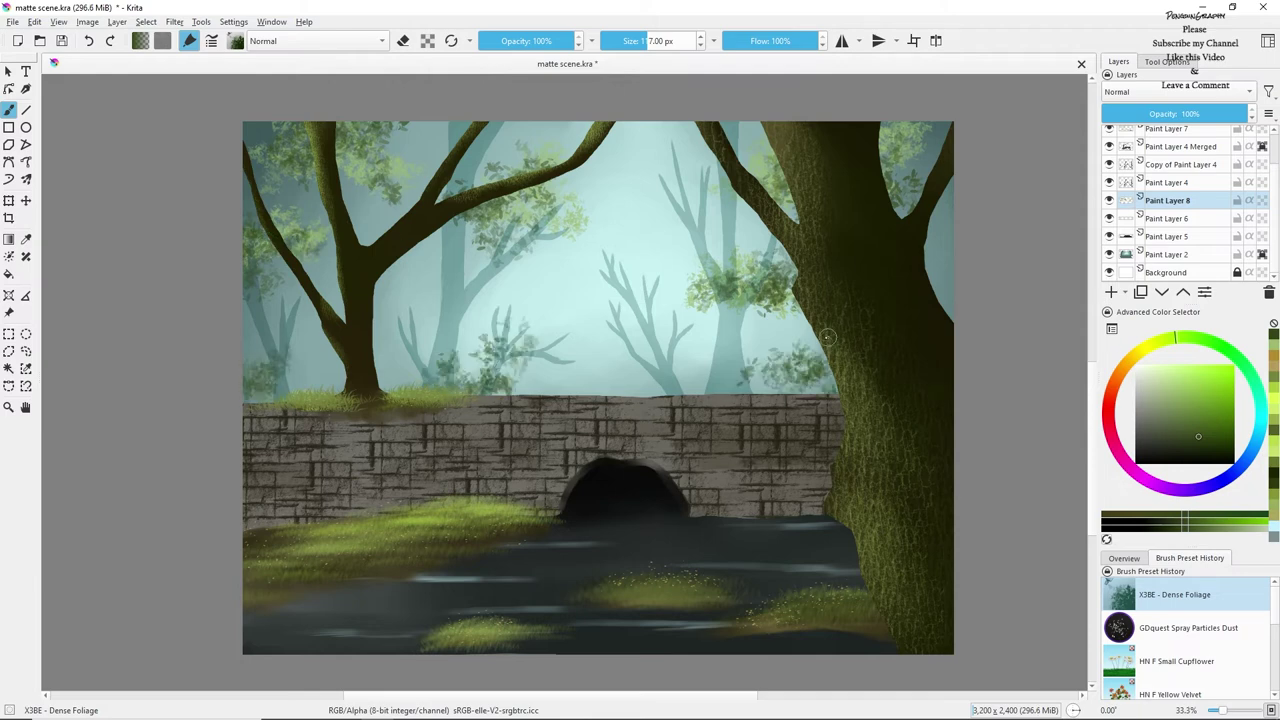
pyautogui.keyDown('ctrl'); pyautogui.click(766, 360); pyautogui.keyUp('ctrl')
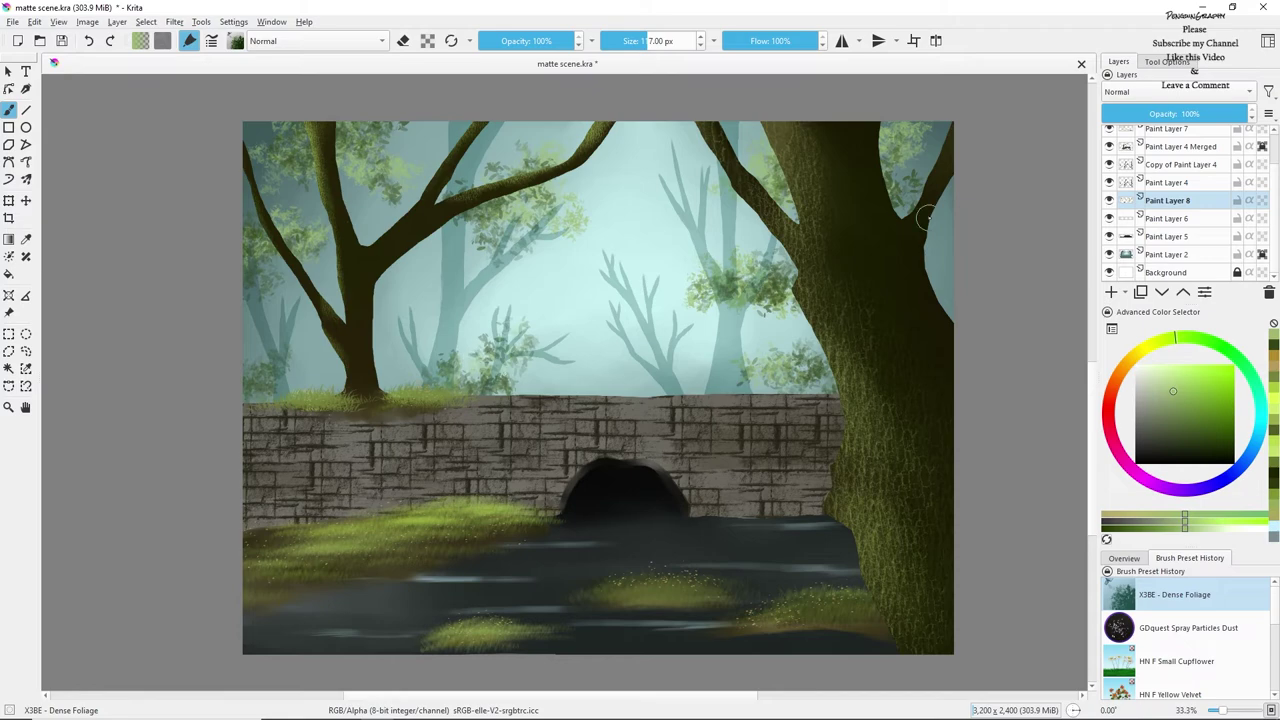
# Add Paint Layer 9 below Paint Layer 8 and try the X3BH - Ivy brush in dark green on the brush editor's scratchpad.
pyautogui.click(1110, 291)
pyautogui.click(1176, 443)
pyautogui.click(236, 41)
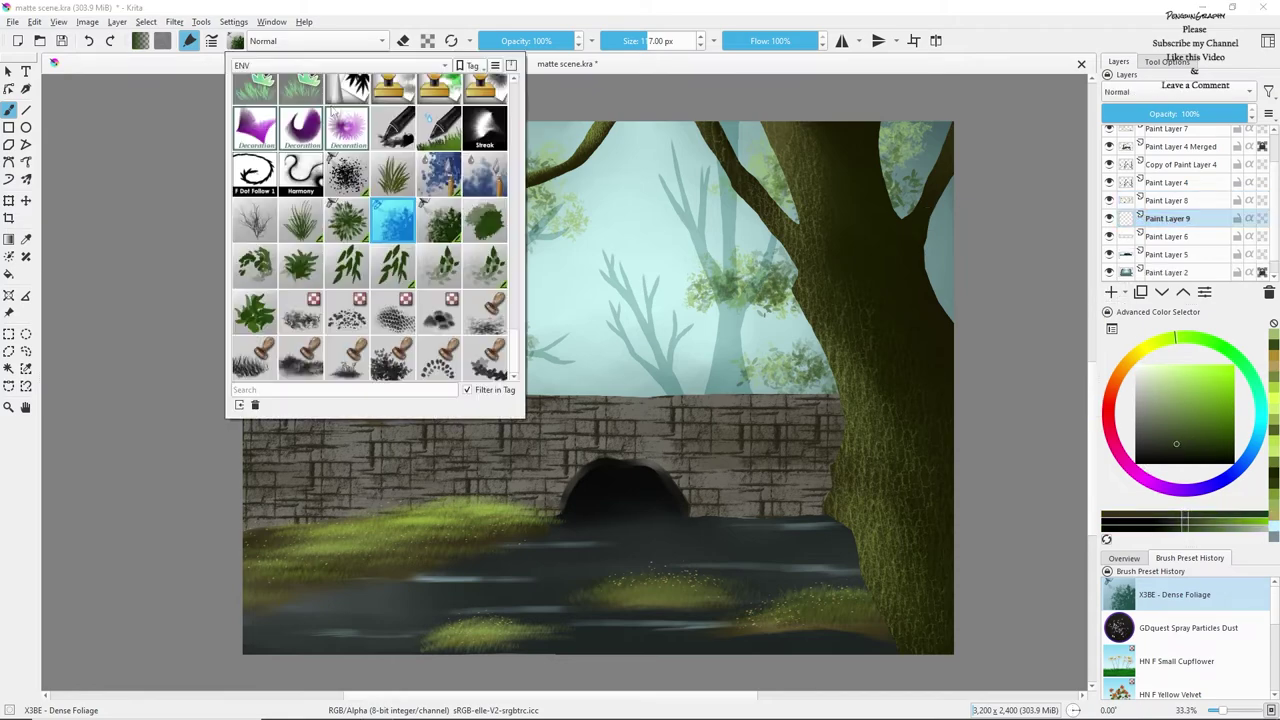
pyautogui.click(255, 266)
pyautogui.click(212, 41)
pyautogui.moveTo(1008, 346)
pyautogui.mouseDown()
pyautogui.moveTo(966, 276)
pyautogui.moveTo(1018, 246)
pyautogui.mouseUp()
pyautogui.click(675, 41)
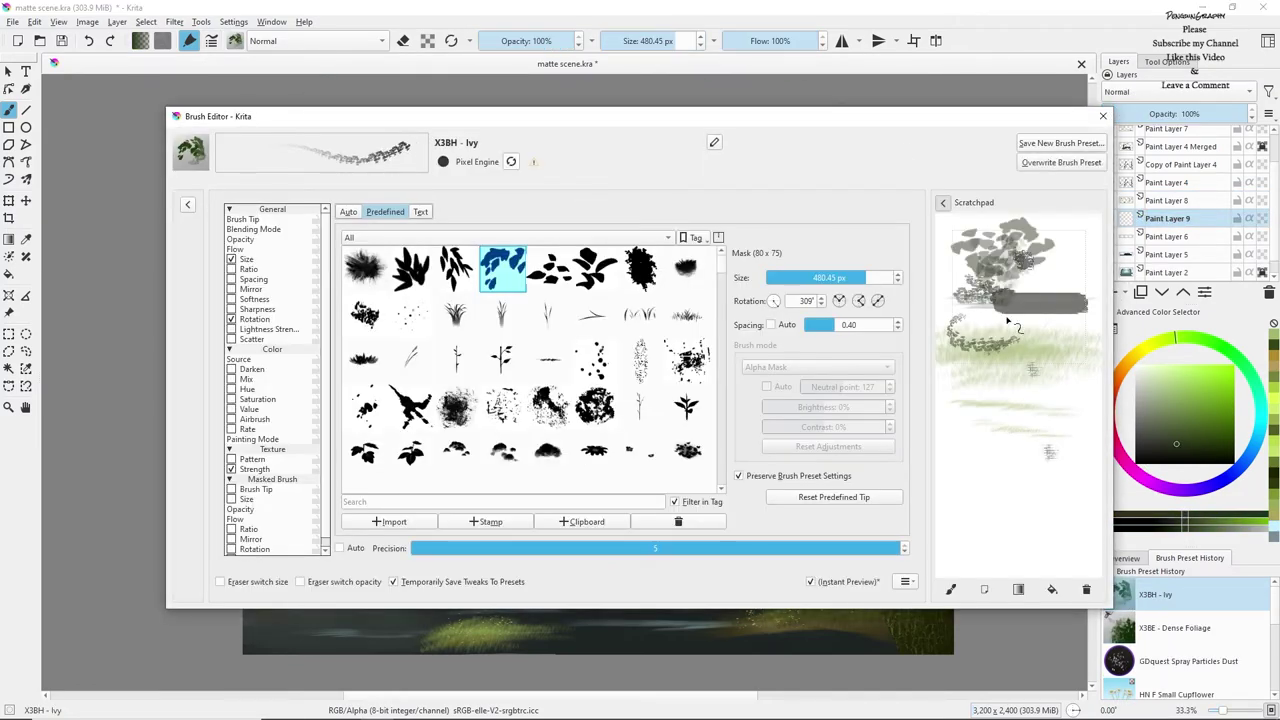
pyautogui.click(212, 41)
# Paint faint, dark green ivy leaves behind the existing foliage around both the left and right trees.
pyautogui.moveTo(465, 148)
pyautogui.mouseDown()
pyautogui.moveTo(302, 185)
pyautogui.moveTo(264, 335)
pyautogui.mouseUp()
pyautogui.moveTo(515, 226)
pyautogui.mouseDown()
pyautogui.moveTo(577, 192)
pyautogui.moveTo(556, 150)
pyautogui.mouseUp()
pyautogui.moveTo(506, 346); pyautogui.dragTo(482, 368)
pyautogui.click(728, 270)
pyautogui.moveTo(728, 270); pyautogui.dragTo(672, 283)
pyautogui.click(780, 362)
# Add Paint Layer 10 below Paint Layer 9 and stamp muted green foliage over the background trees with the z) Stamp Floor brush.
pyautogui.click(1167, 237)
pyautogui.click(1110, 292)
pyautogui.moveTo(1174, 424); pyautogui.dragTo(1161, 413)
pyautogui.click(236, 41)
pyautogui.click(330, 345)
pyautogui.click(410, 306)
pyautogui.click(380, 210)
pyautogui.click(449, 266)
pyautogui.click(507, 163)
pyautogui.moveTo(715, 170); pyautogui.dragTo(760, 320)
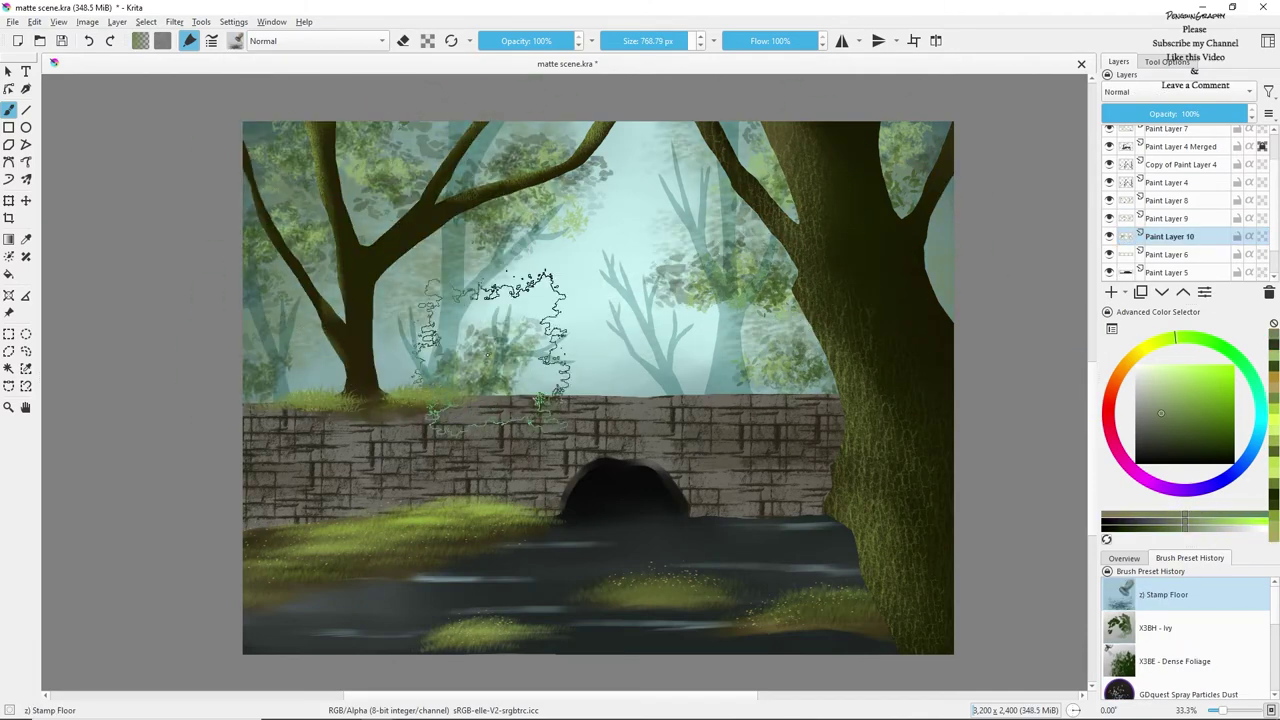
pyautogui.click(491, 345)
# Switch to the X3BL - Leafs Darken brush and back to the X3BH - Ivy brush for the background foliage.
pyautogui.click(236, 41)
pyautogui.click(255, 312)
pyautogui.click(255, 266)
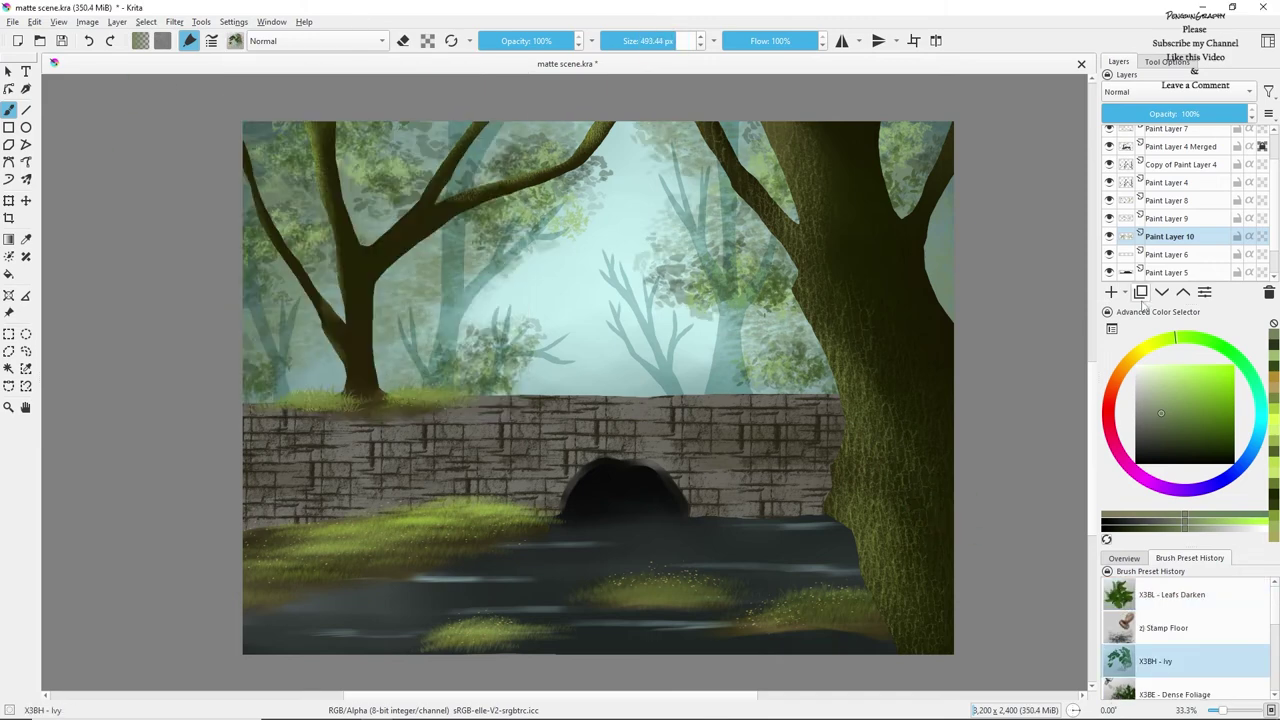
# Add Paint Layer 11 directly above Copy of Paint Layer 4, keeping the copy at 100% opacity.
pyautogui.scroll(1, 1180, 205)
pyautogui.click(1180, 206)
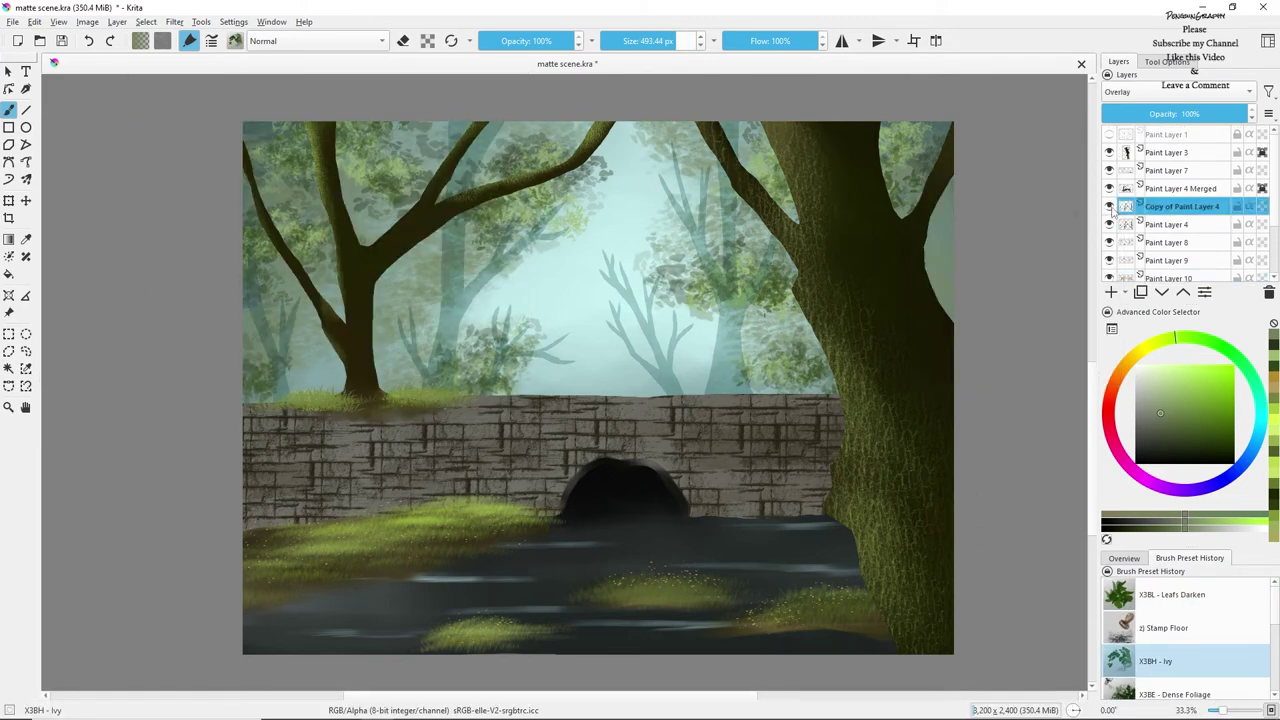
pyautogui.moveTo(1175, 116)
pyautogui.mouseDown()
pyautogui.moveTo(1157, 118)
pyautogui.moveTo(1246, 119)
pyautogui.mouseUp()
pyautogui.click(1111, 292)
pyautogui.click(1110, 188)
pyautogui.click(1110, 188)
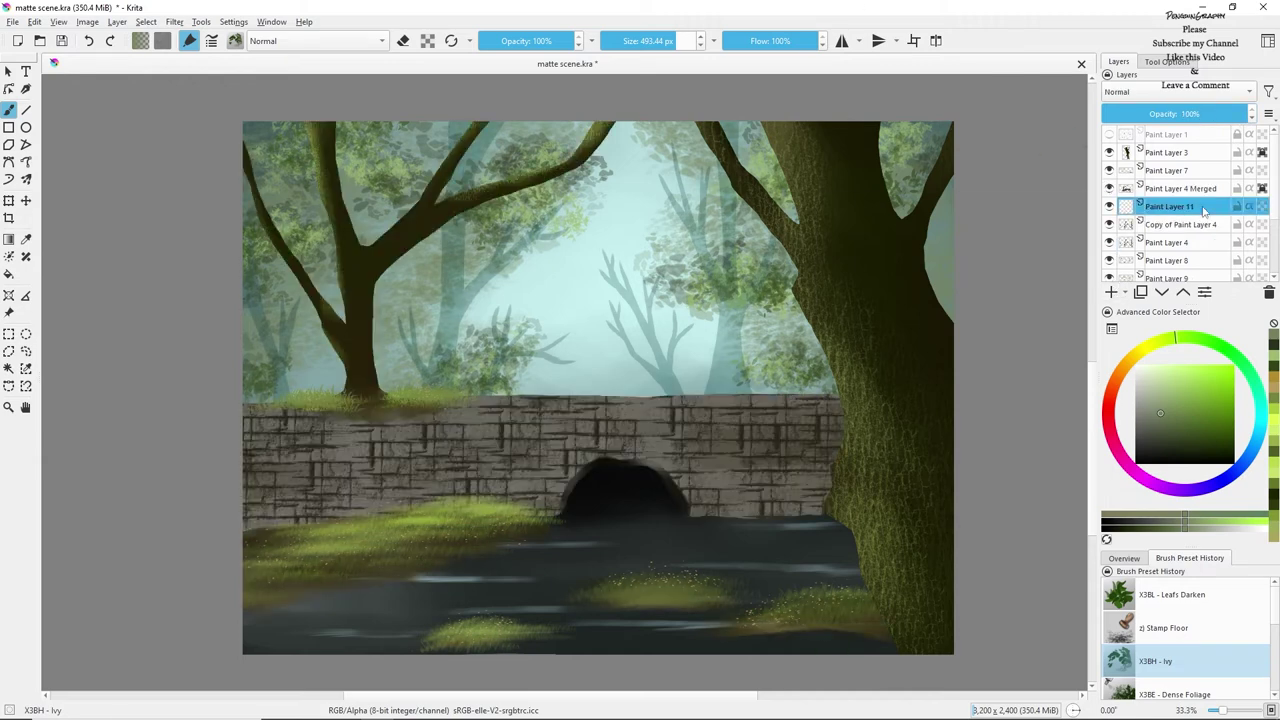
# Paint pale yellow-green mist along the top of the bridge wall with the Essential Textures Porus brush.
pyautogui.click(234, 40)
pyautogui.click(340, 65)
pyautogui.click(300, 80)
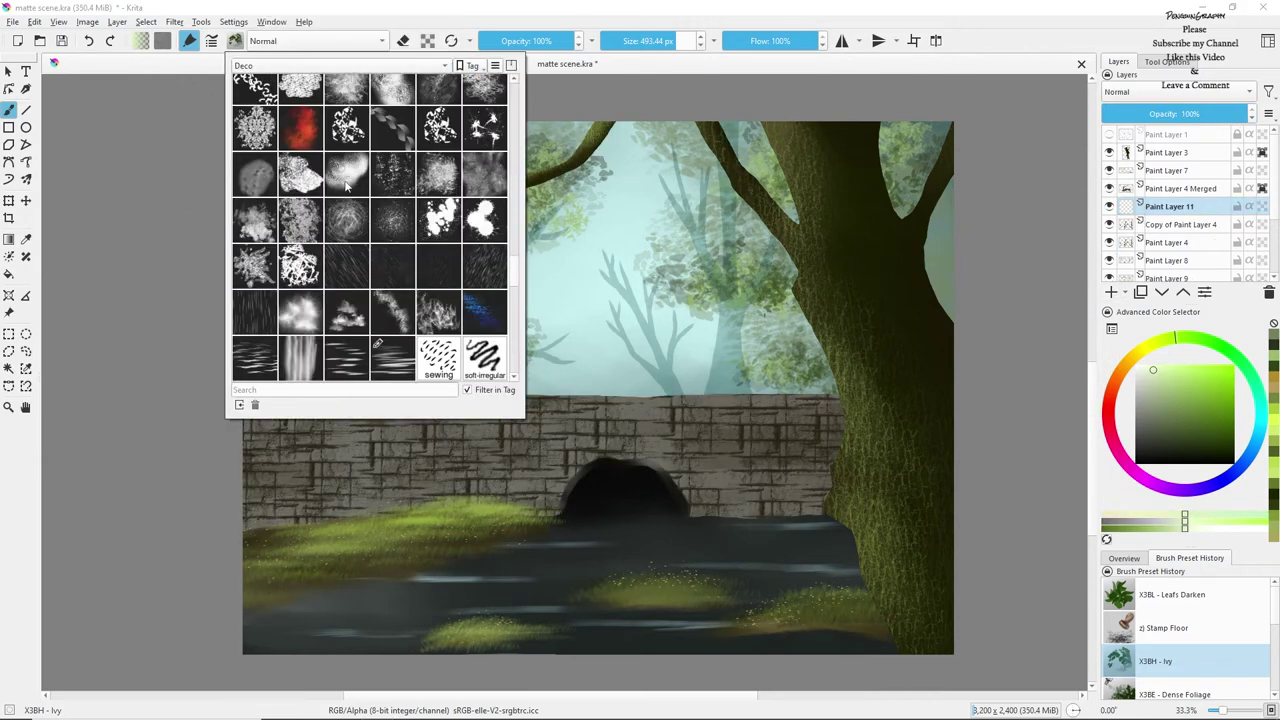
pyautogui.click(345, 178)
pyautogui.moveTo(250, 378)
pyautogui.mouseDown()
pyautogui.moveTo(819, 385)
pyautogui.moveTo(220, 397)
pyautogui.mouseUp()
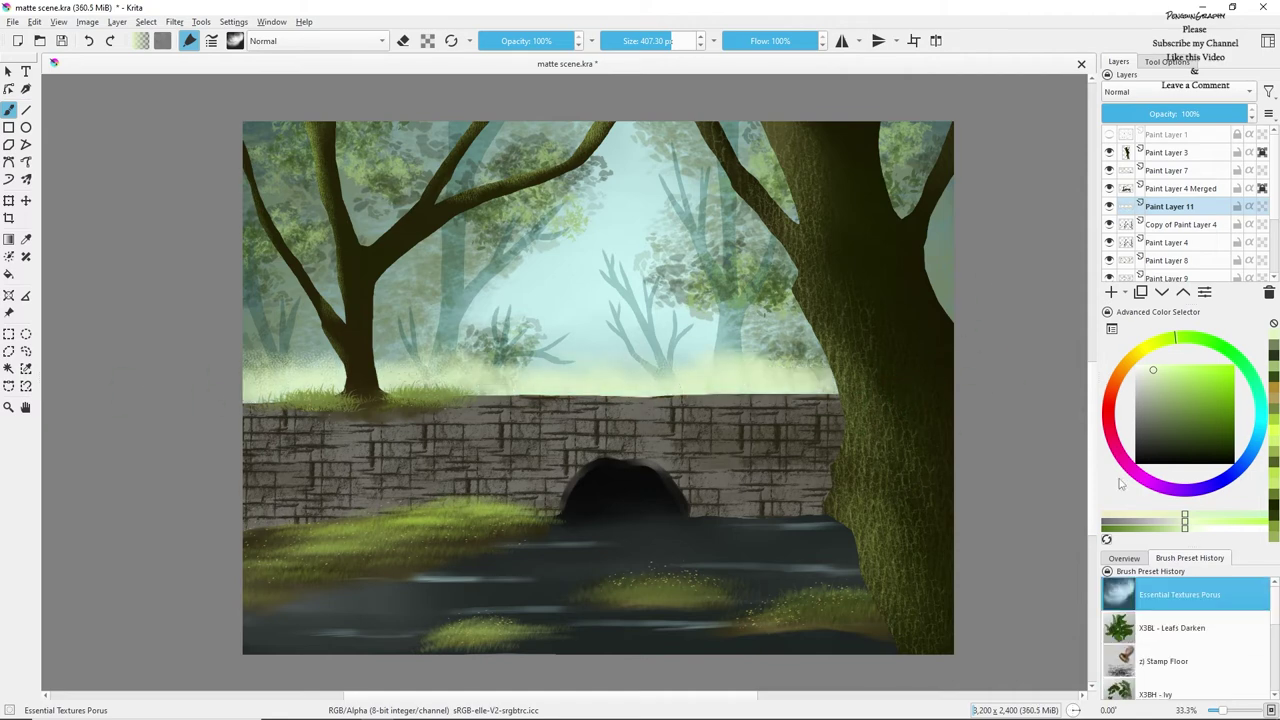
# Soften the mist with the muses 05 05 Blender soft brush and set Paint Layer 11's blending mode to Luminosity.
pyautogui.click(234, 40)
pyautogui.click(350, 359)
pyautogui.moveTo(516, 264); pyautogui.dragTo(516, 168)
pyautogui.click(391, 280)
pyautogui.click(677, 41)
pyautogui.moveTo(266, 350)
pyautogui.mouseDown()
pyautogui.moveTo(355, 337)
pyautogui.moveTo(559, 378)
pyautogui.moveTo(860, 383)
pyautogui.moveTo(830, 403)
pyautogui.moveTo(281, 367)
pyautogui.mouseUp()
pyautogui.click(1175, 91)
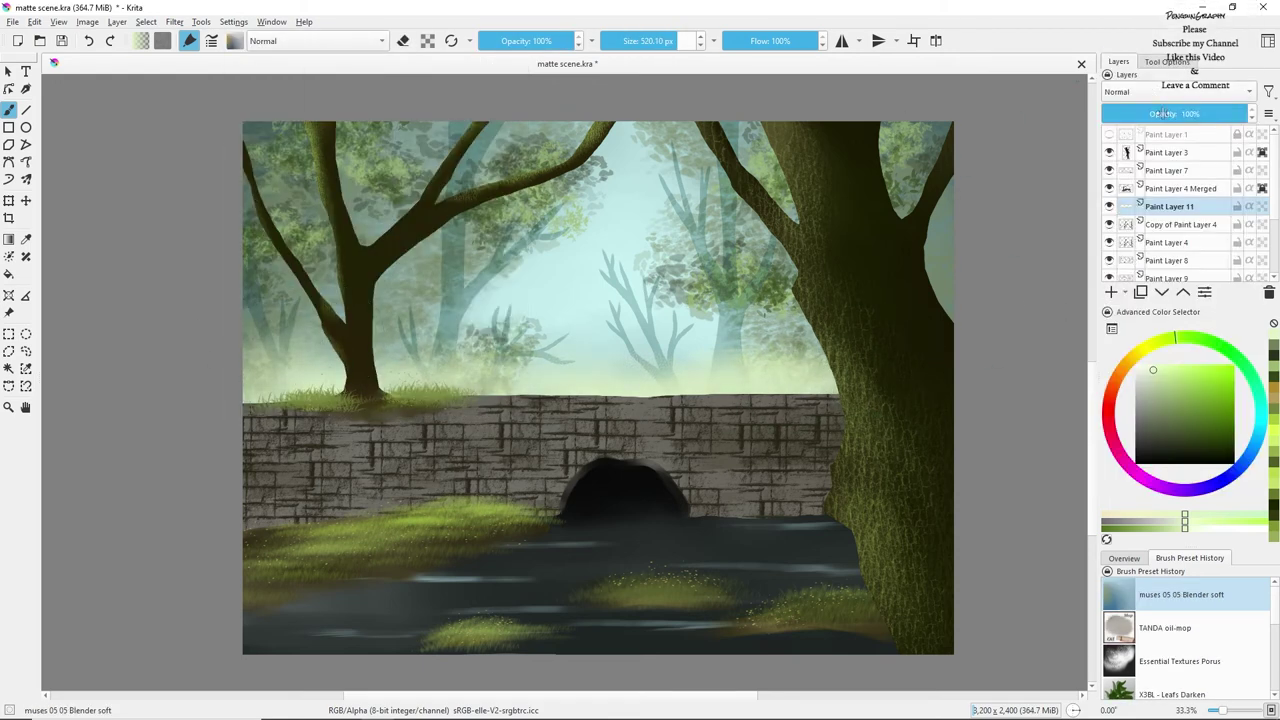
pyautogui.click(1141, 236)
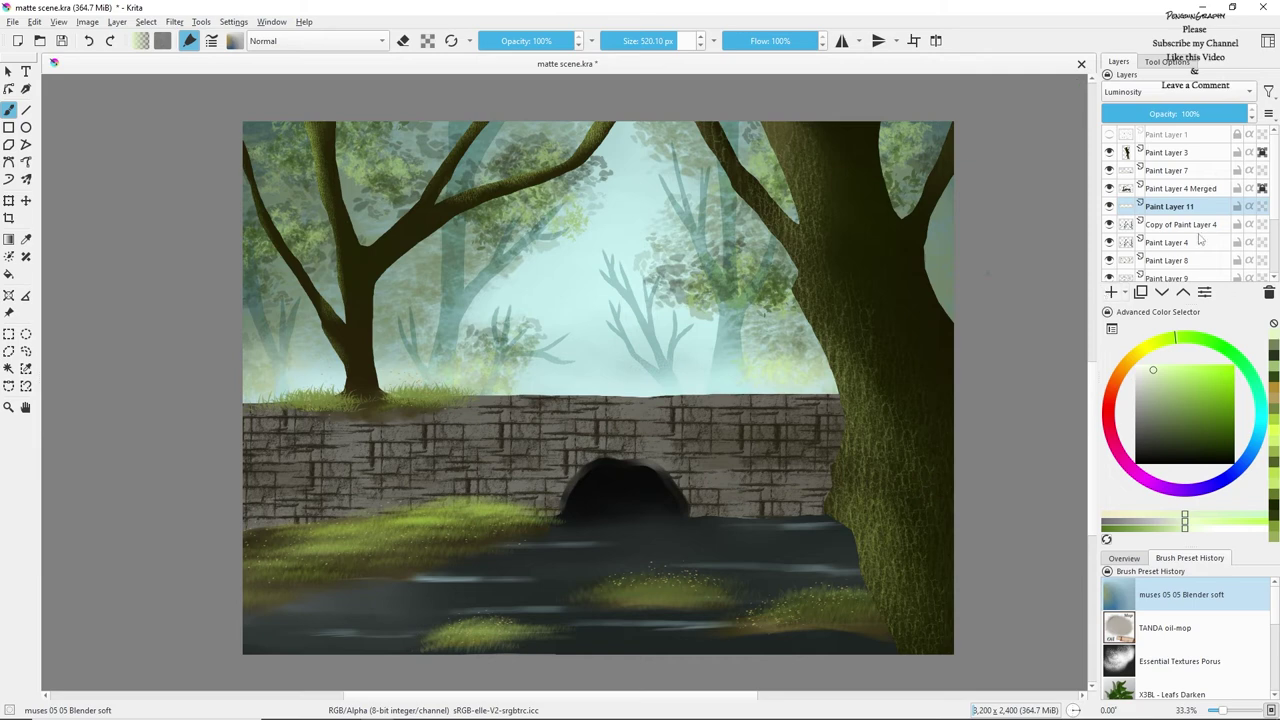
# Add Paint Layer 12 above Paint Layer 3 and paint mist over the river, bridge and right trunk with Essential Textures Porus.
pyautogui.click(1175, 152)
pyautogui.click(1110, 291)
pyautogui.click(1165, 660)
pyautogui.press(']')
pyautogui.press(']')
pyautogui.moveTo(242, 592); pyautogui.dragTo(402, 592)
pyautogui.moveTo(958, 624)
pyautogui.mouseDown()
pyautogui.moveTo(844, 641)
pyautogui.moveTo(900, 650)
pyautogui.moveTo(938, 610)
pyautogui.moveTo(795, 648)
pyautogui.mouseUp()
pyautogui.moveTo(952, 448)
pyautogui.mouseDown()
pyautogui.moveTo(794, 474)
pyautogui.moveTo(955, 477)
pyautogui.moveTo(673, 508)
pyautogui.moveTo(415, 497)
pyautogui.moveTo(577, 500)
pyautogui.moveTo(570, 472)
pyautogui.moveTo(1005, 527)
pyautogui.moveTo(462, 500)
pyautogui.mouseUp()
# Soften the foreground mist over the bridge, river and right tree with the muses 05 05 Blender soft brush.
pyautogui.click(1180, 594)
pyautogui.moveTo(549, 514); pyautogui.dragTo(420, 500)
pyautogui.moveTo(390, 590)
pyautogui.mouseDown()
pyautogui.moveTo(280, 597)
pyautogui.moveTo(300, 590)
pyautogui.mouseUp()
pyautogui.moveTo(900, 523)
pyautogui.mouseDown()
pyautogui.moveTo(830, 440)
pyautogui.moveTo(900, 430)
pyautogui.moveTo(640, 515)
pyautogui.mouseUp()
pyautogui.moveTo(920, 620)
pyautogui.mouseDown()
pyautogui.moveTo(668, 640)
pyautogui.moveTo(925, 605)
pyautogui.moveTo(880, 600)
pyautogui.mouseUp()
# Try blending modes on Paint Layer 12 and set it to Luminosity.
pyautogui.click(1183, 92)
pyautogui.click(1175, 181)
pyautogui.click(1175, 91)
pyautogui.click(1168, 228)
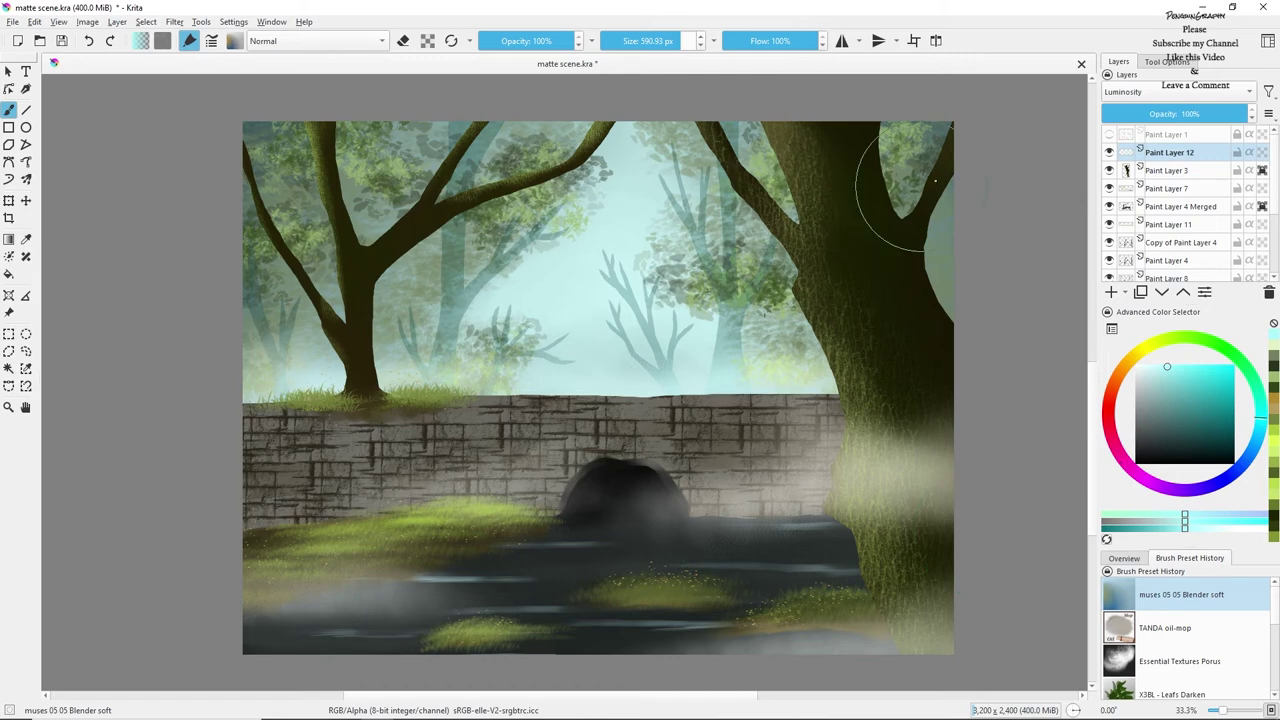
# On Paint Layer 4 Merged, lighten the left tree's trunk and branches with olive green using the Essential Textures Porus brush.
pyautogui.click(1182, 206)
pyautogui.click(1172, 396)
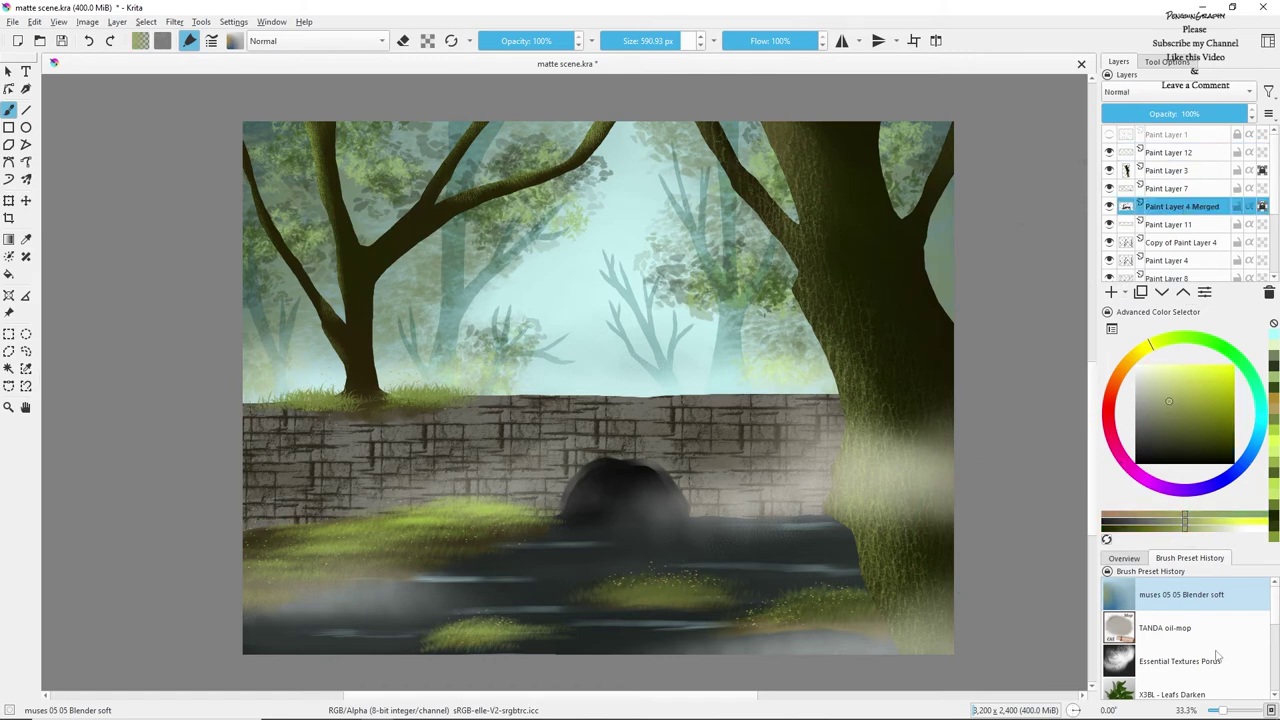
pyautogui.click(1180, 661)
pyautogui.moveTo(324, 282); pyautogui.dragTo(342, 310)
pyautogui.moveTo(473, 136); pyautogui.dragTo(376, 242)
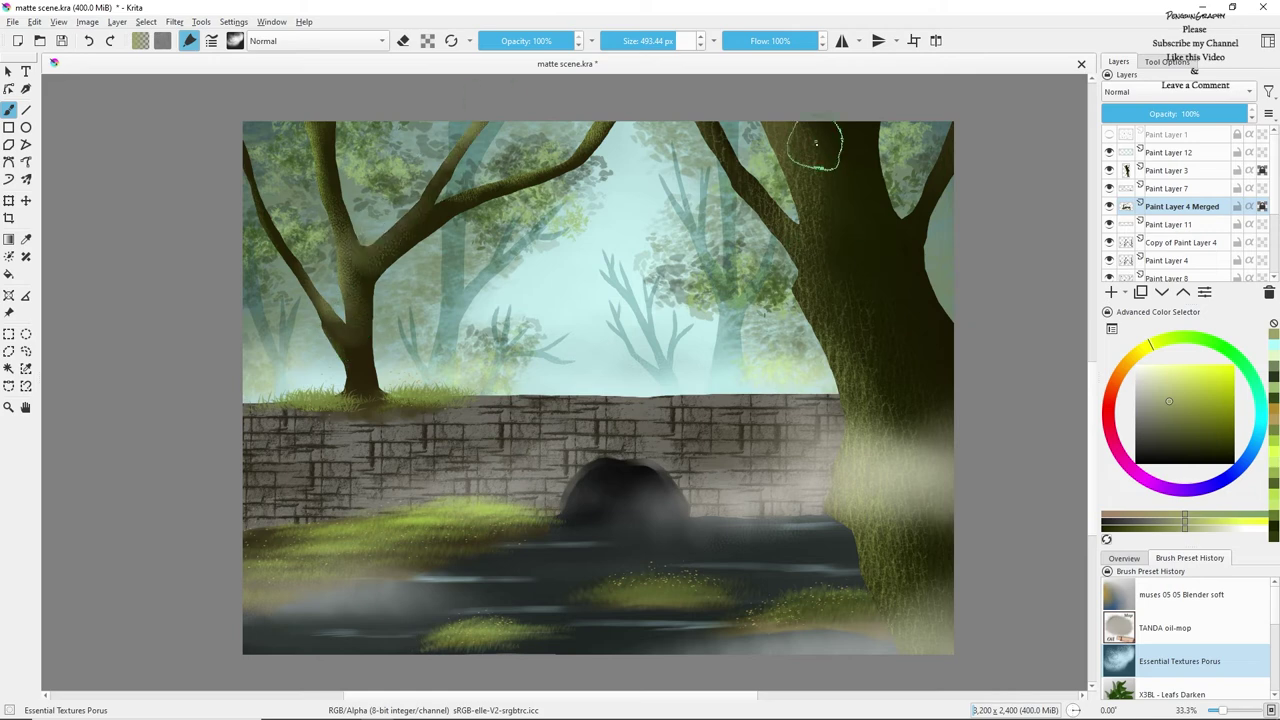
# Lighten the right tree on Paint Layer 3 and smooth both trees' bark in dark olive with the muses 05 05 Blender soft brush.
pyautogui.click(1168, 170)
pyautogui.moveTo(814, 182); pyautogui.dragTo(798, 141)
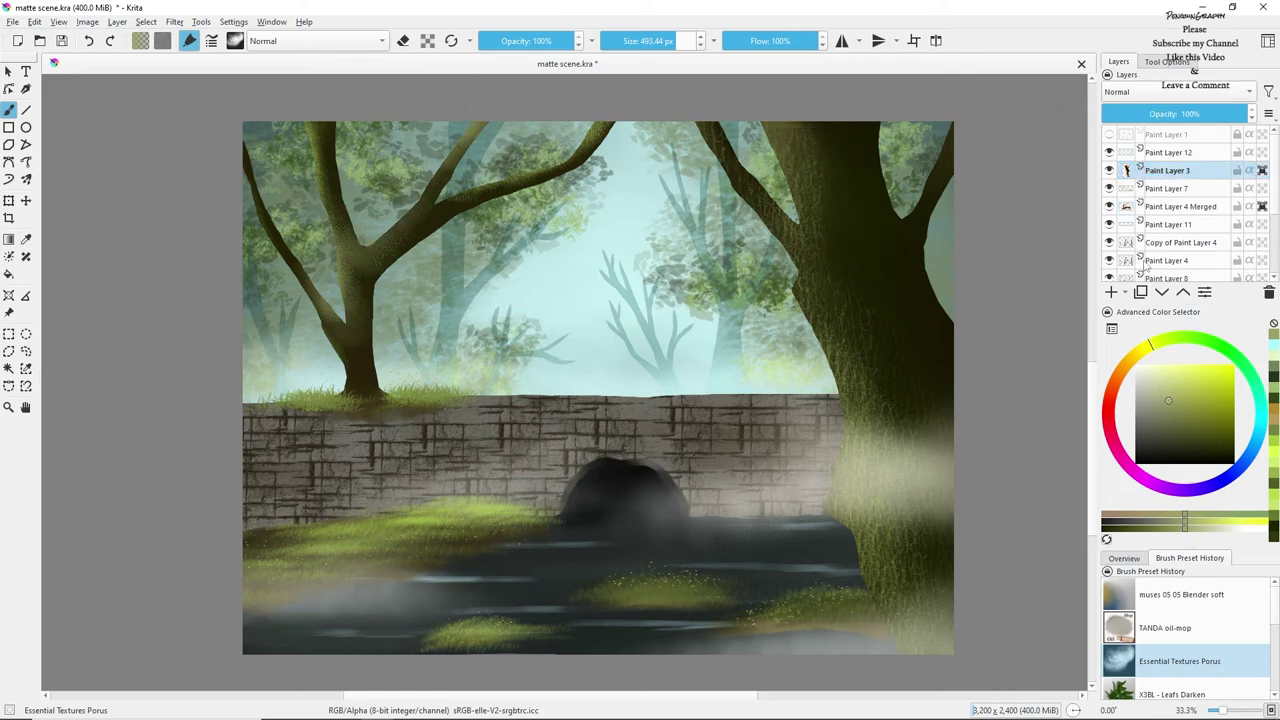
pyautogui.keyDown('ctrl'); pyautogui.click(872, 263); pyautogui.keyUp('ctrl')
pyautogui.press('/')
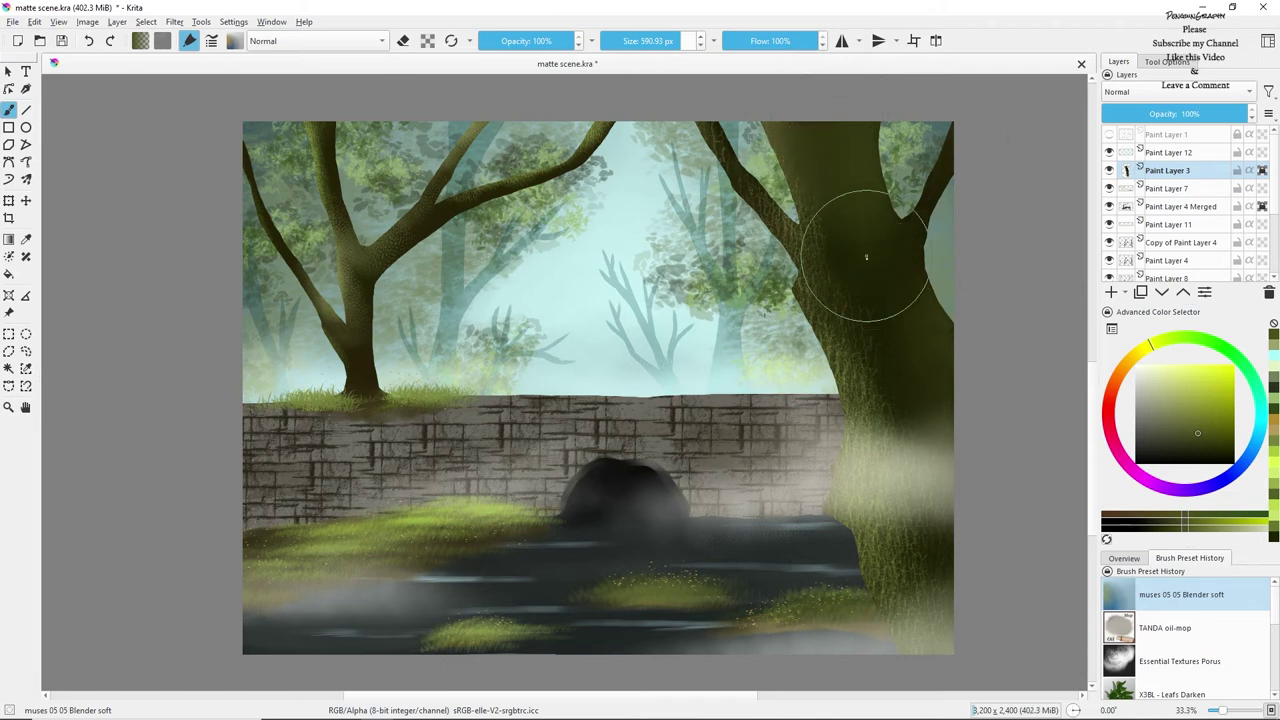
pyautogui.click(1180, 206)
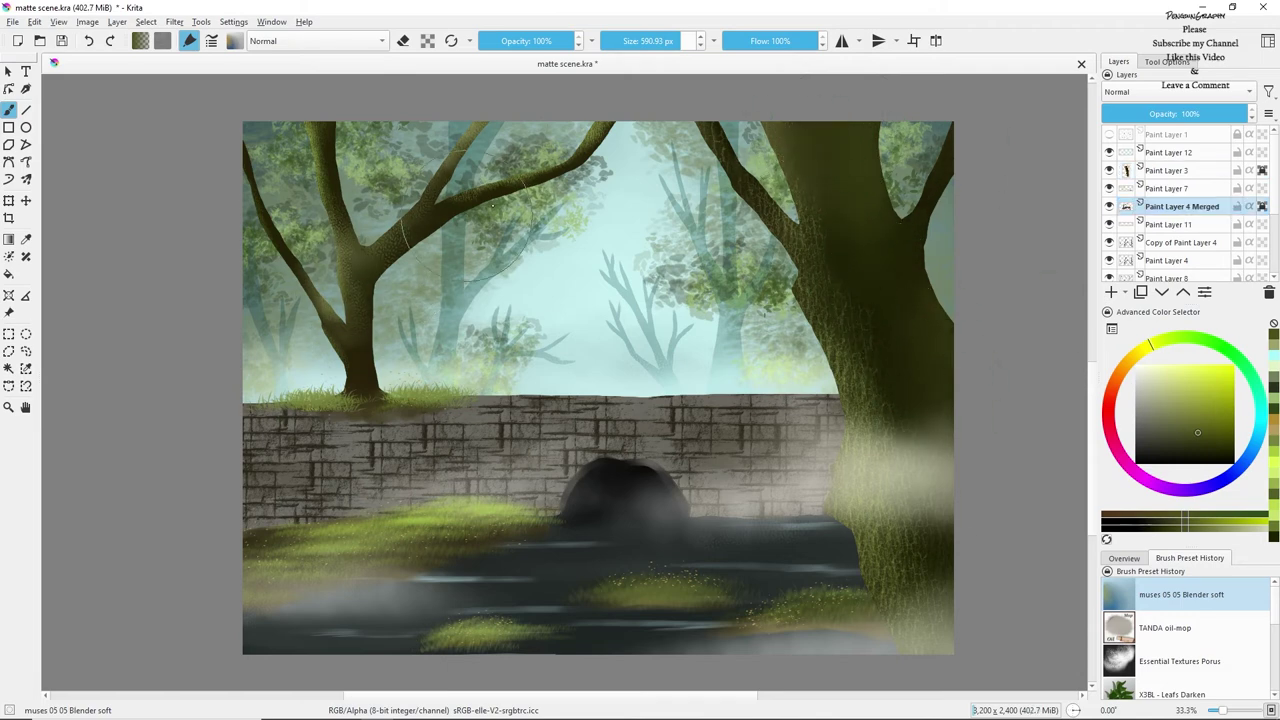
# Add Paint Layer 13 above Copy of Paint Layer 4 and pick a muted grey-blue paint colour.
pyautogui.click(1180, 243)
pyautogui.click(1111, 292)
pyautogui.click(1182, 397)
pyautogui.click(1258, 431)
pyautogui.click(1154, 401)
# Dab fine grey-blue specks around the central background trees with the Essential Details Sparks brush.
pyautogui.click(235, 41)
pyautogui.click(266, 64)
pyautogui.click(268, 77)
pyautogui.click(301, 281)
pyautogui.click(604, 206)
pyautogui.moveTo(610, 365)
pyautogui.mouseDown()
pyautogui.moveTo(486, 316)
pyautogui.moveTo(586, 250)
pyautogui.moveTo(639, 353)
pyautogui.mouseUp()
# Add more distant specks between the background trees using the Essential Details sparkles, Hair Stubbles and Stones Ground6 brushes.
pyautogui.click(235, 41)
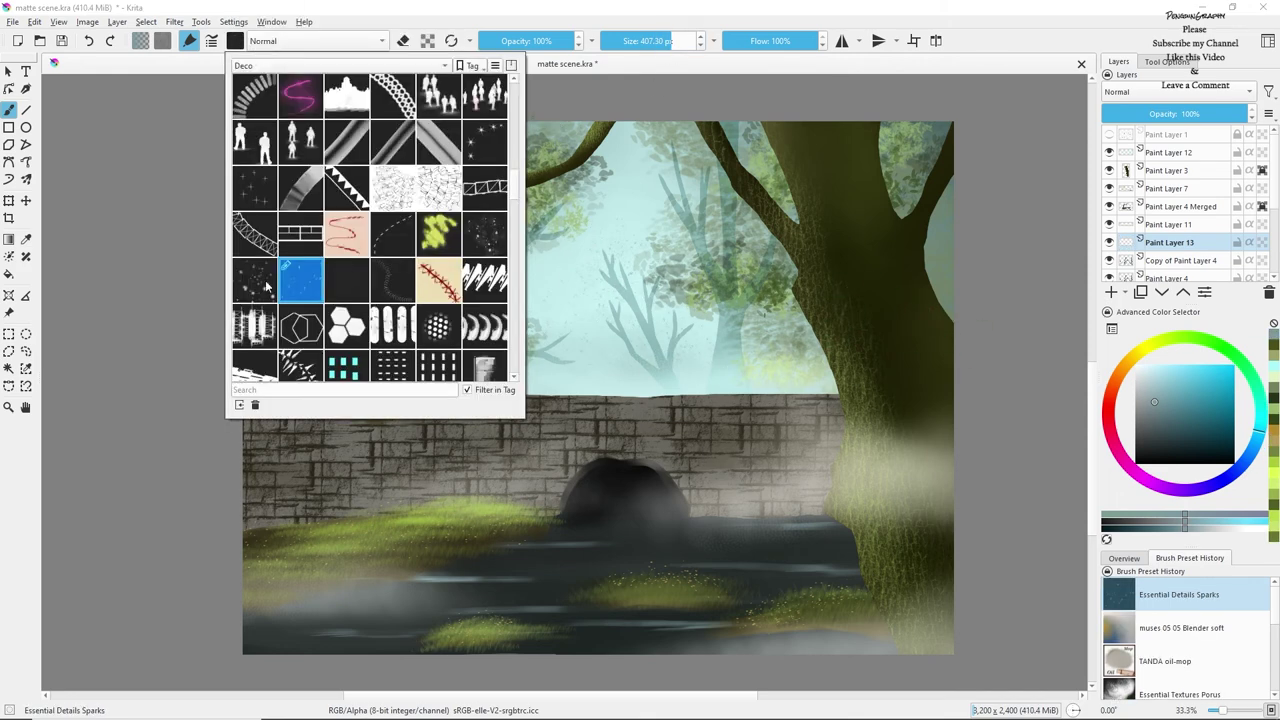
pyautogui.click(303, 289)
pyautogui.click(235, 41)
pyautogui.click(484, 235)
pyautogui.moveTo(514, 191); pyautogui.dragTo(515, 249)
pyautogui.click(484, 290)
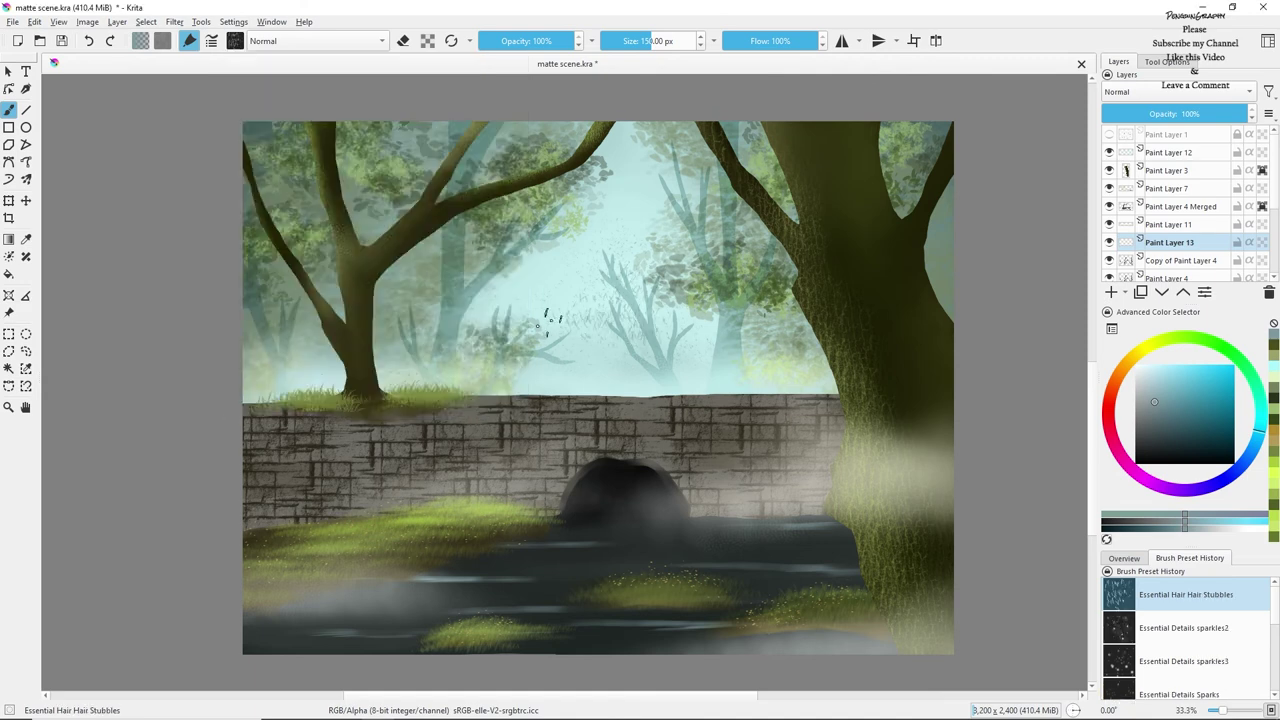
pyautogui.press('F6')
pyautogui.click(354, 340)
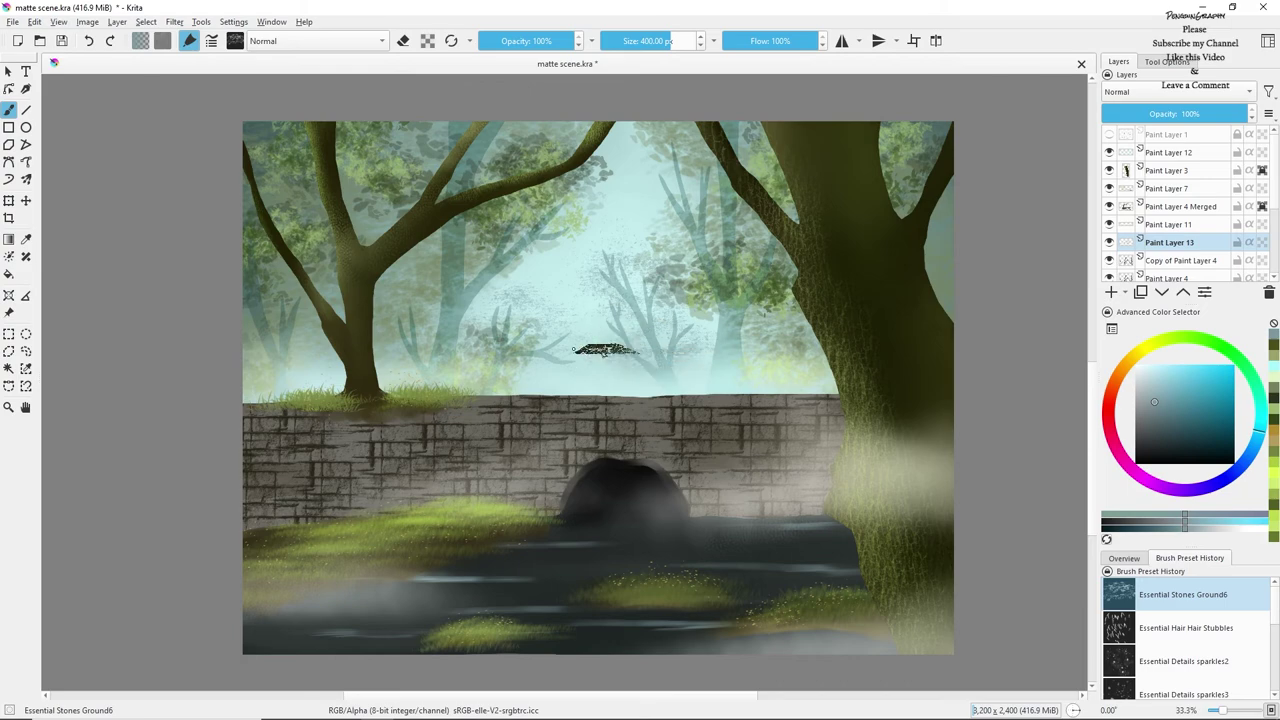
# Dab grey-blue texture around the central background trees using the y) Spray Object Brushtip brush at 175 px and 26% opacity.
pyautogui.click(238, 44)
pyautogui.scroll(-10, 331, 190)
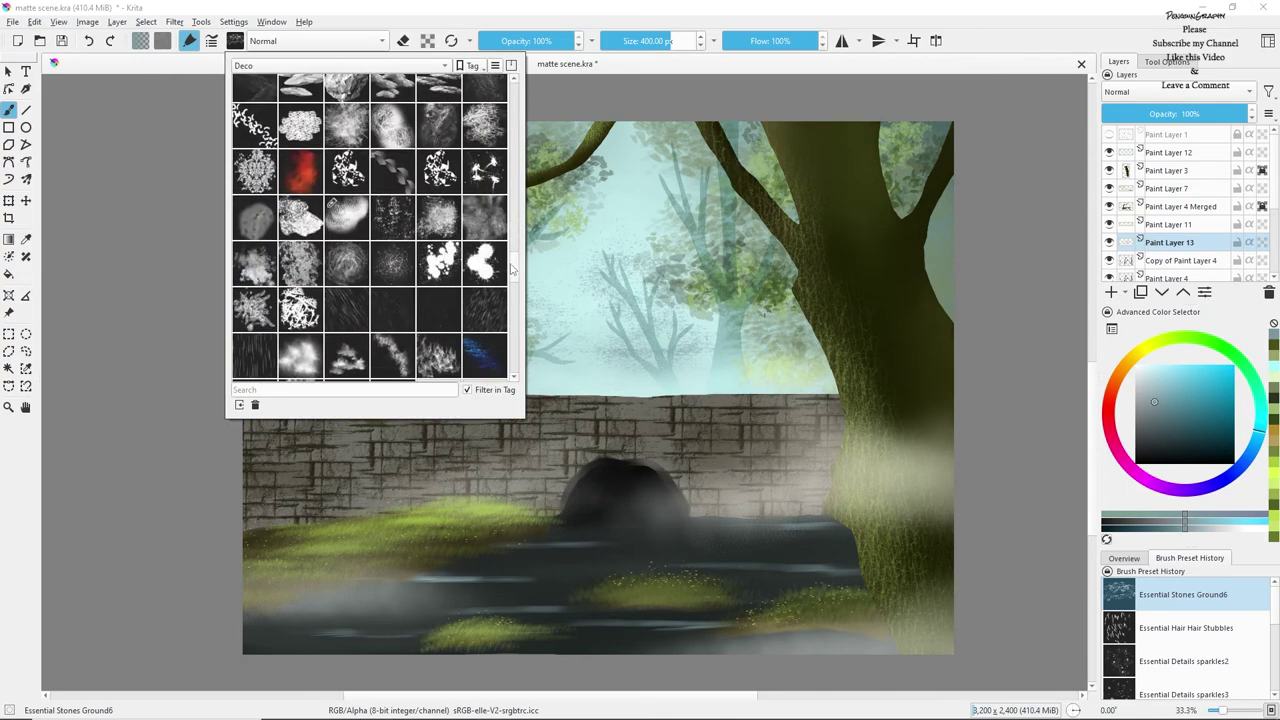
pyautogui.click(484, 298)
pyautogui.hotkey('ctrl', 'z')
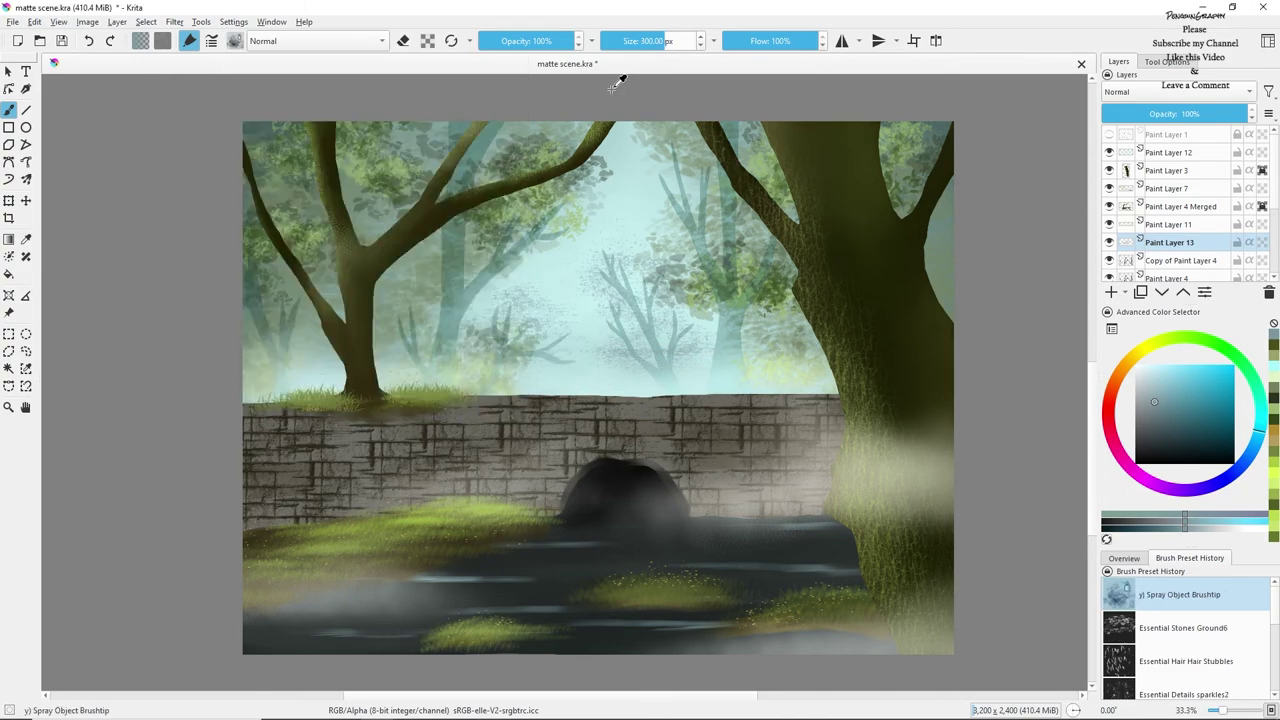
pyautogui.click(503, 41)
pyautogui.click(654, 41)
pyautogui.moveTo(529, 302); pyautogui.dragTo(561, 363)
pyautogui.moveTo(629, 265)
pyautogui.mouseDown()
pyautogui.moveTo(674, 328)
pyautogui.moveTo(652, 277)
pyautogui.moveTo(602, 283)
pyautogui.moveTo(555, 357)
pyautogui.mouseUp()
# Try several blending modes on Paint Layer 13, settle on Luminosity and reduce the layer's opacity.
pyautogui.click(1237, 96)
pyautogui.click(1142, 276)
pyautogui.click(1151, 97)
pyautogui.click(1162, 77)
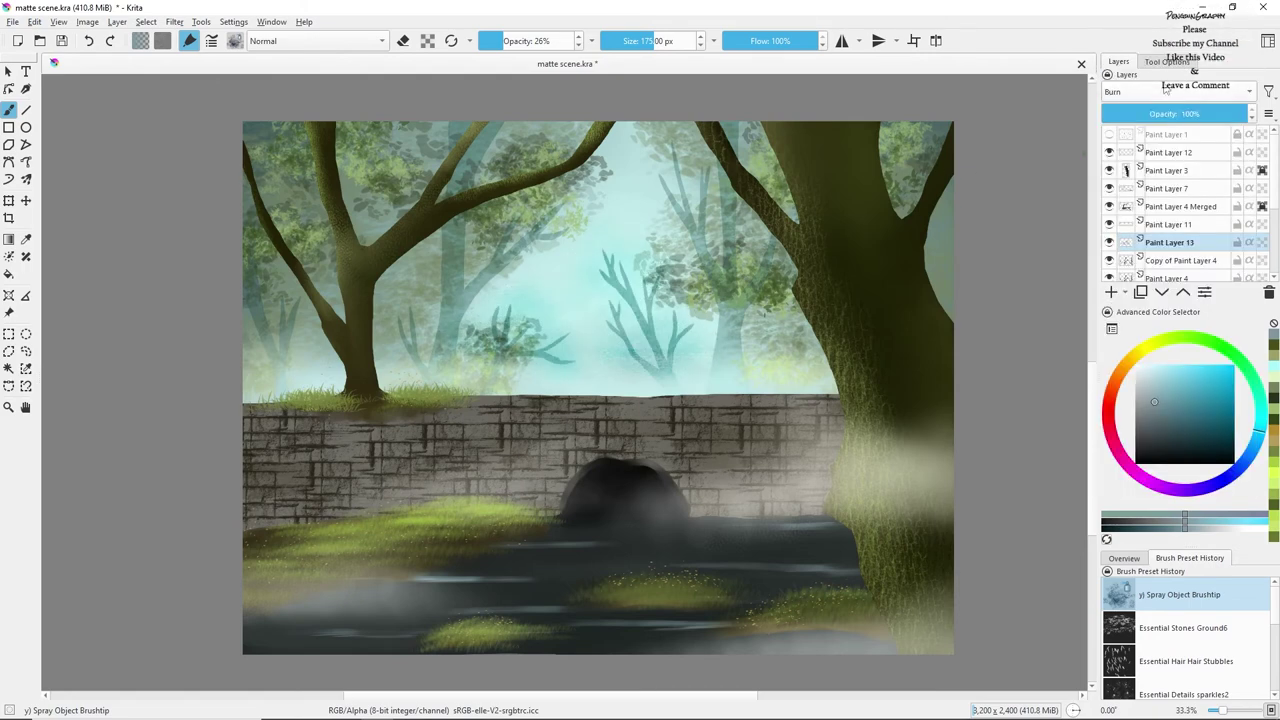
pyautogui.click(1188, 92)
pyautogui.click(1143, 121)
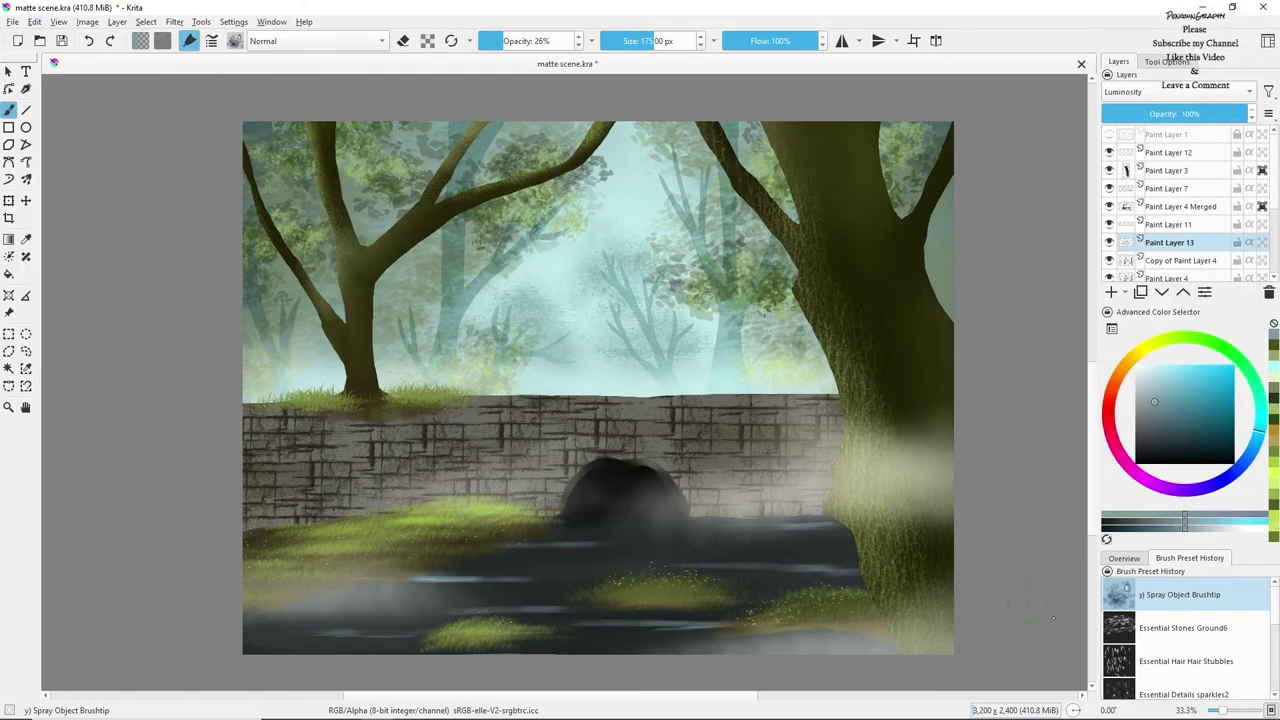
pyautogui.click(1181, 113)
# Paint a pale cyan glow on new Paint Layer 14 above Paint Layer 2 using Essential Textures Porus and muses 05 05 Blender soft.
pyautogui.scroll(-5, 1171, 262)
pyautogui.click(1170, 255)
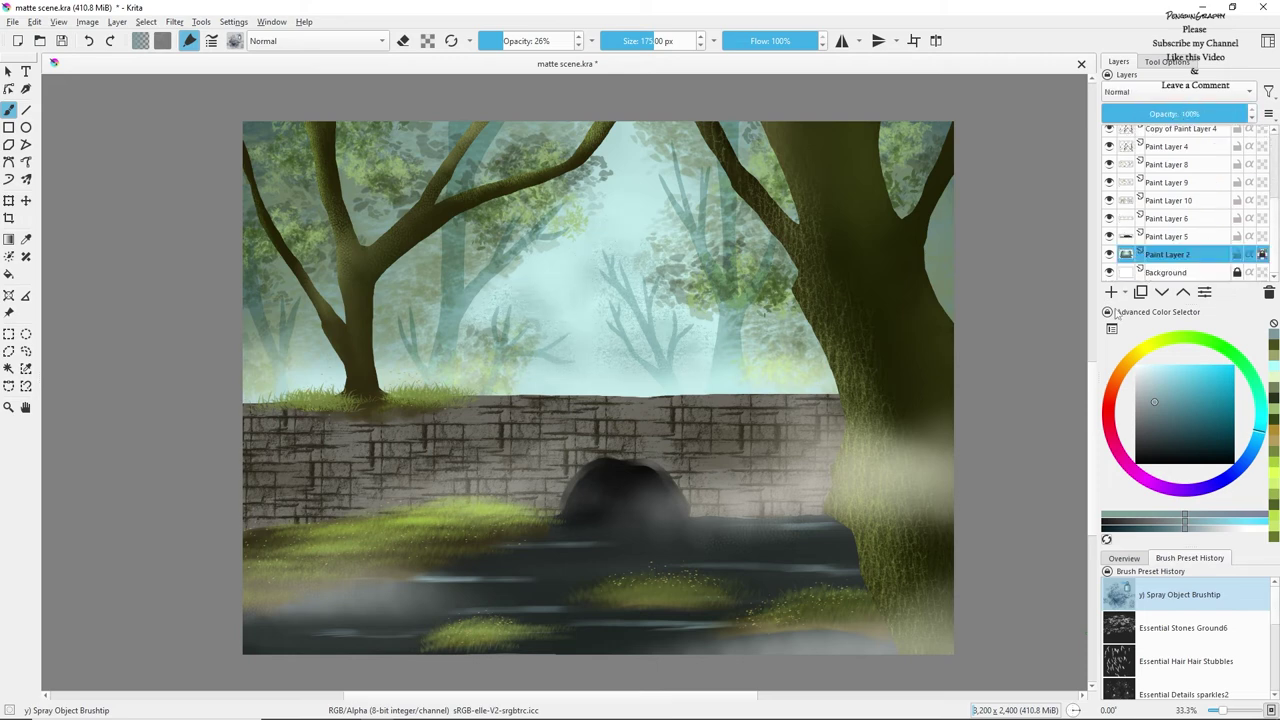
pyautogui.click(1111, 292)
pyautogui.click(1153, 365)
pyautogui.scroll(-5, 1215, 668)
pyautogui.click(1169, 656)
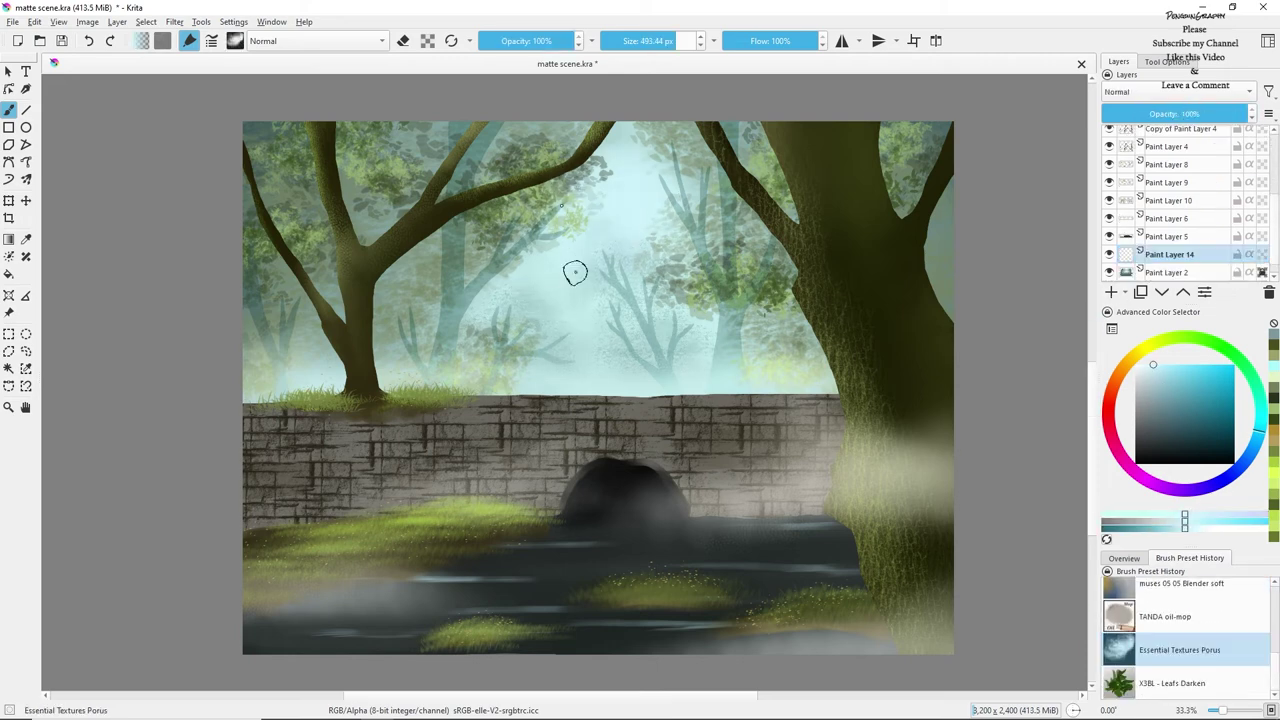
pyautogui.press('/')
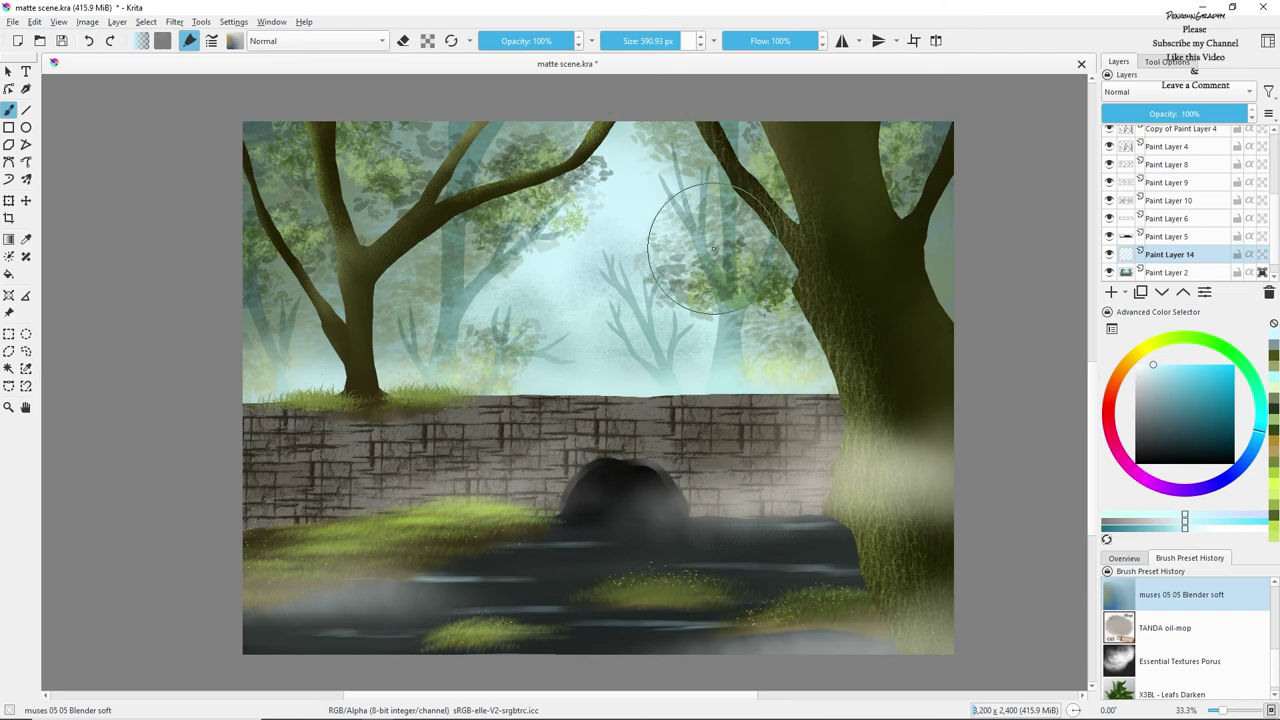
# Set Paint Layer 14 to the Luminosity/Shine (SAI) blending mode at 26% opacity.
pyautogui.click(1129, 93)
pyautogui.click(1147, 279)
pyautogui.click(1115, 93)
pyautogui.click(1174, 244)
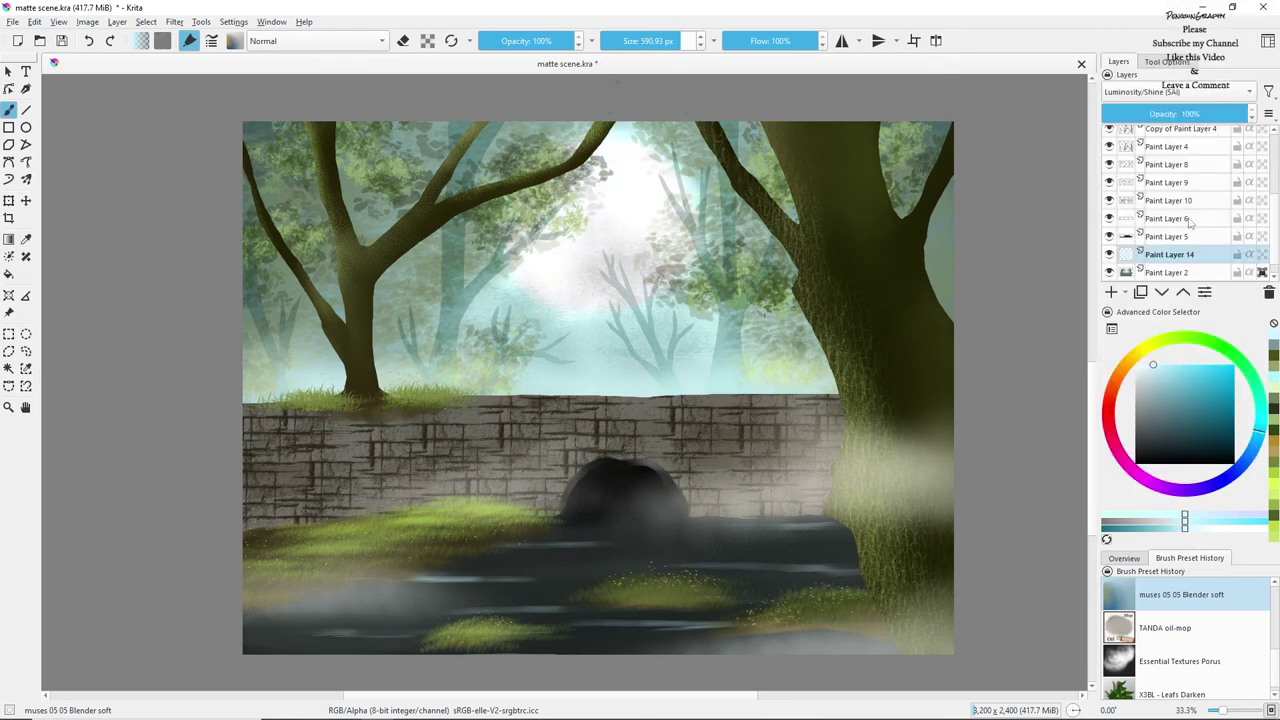
pyautogui.click(1155, 114)
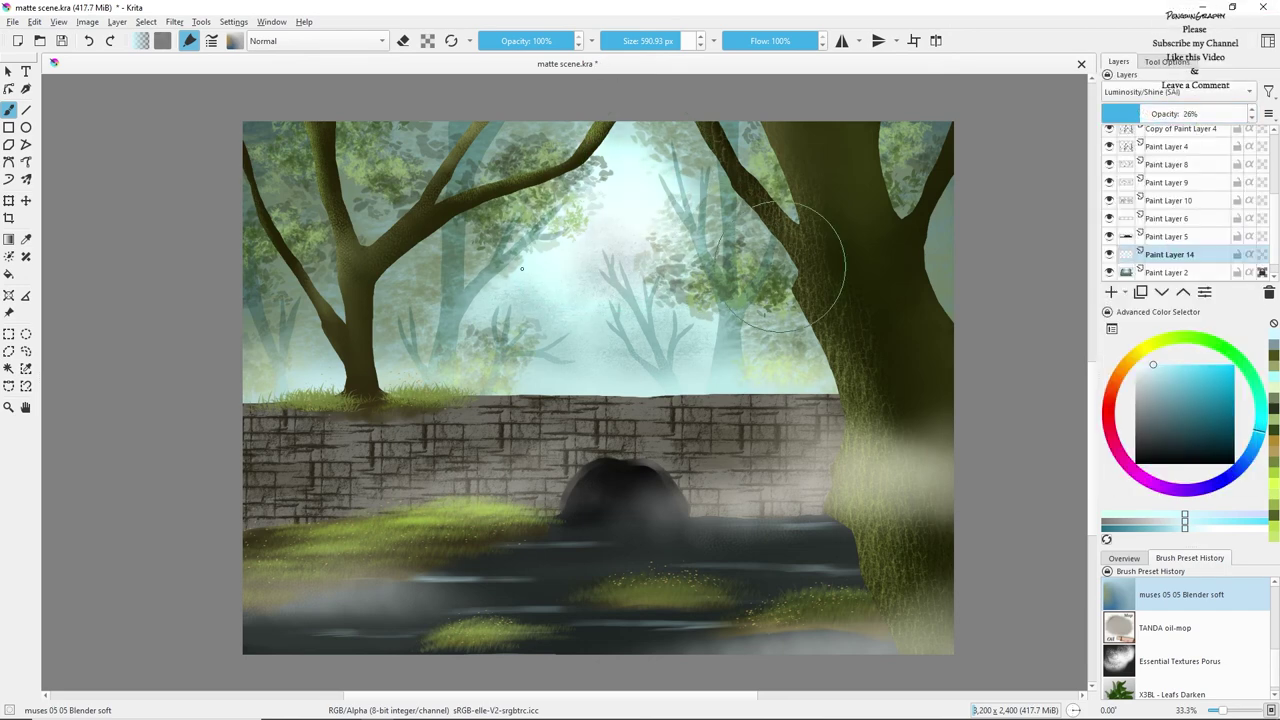
# Add Paint Layer 15 above Paint Layer 12 and pick a dark orange paint colour.
pyautogui.press('Insert')
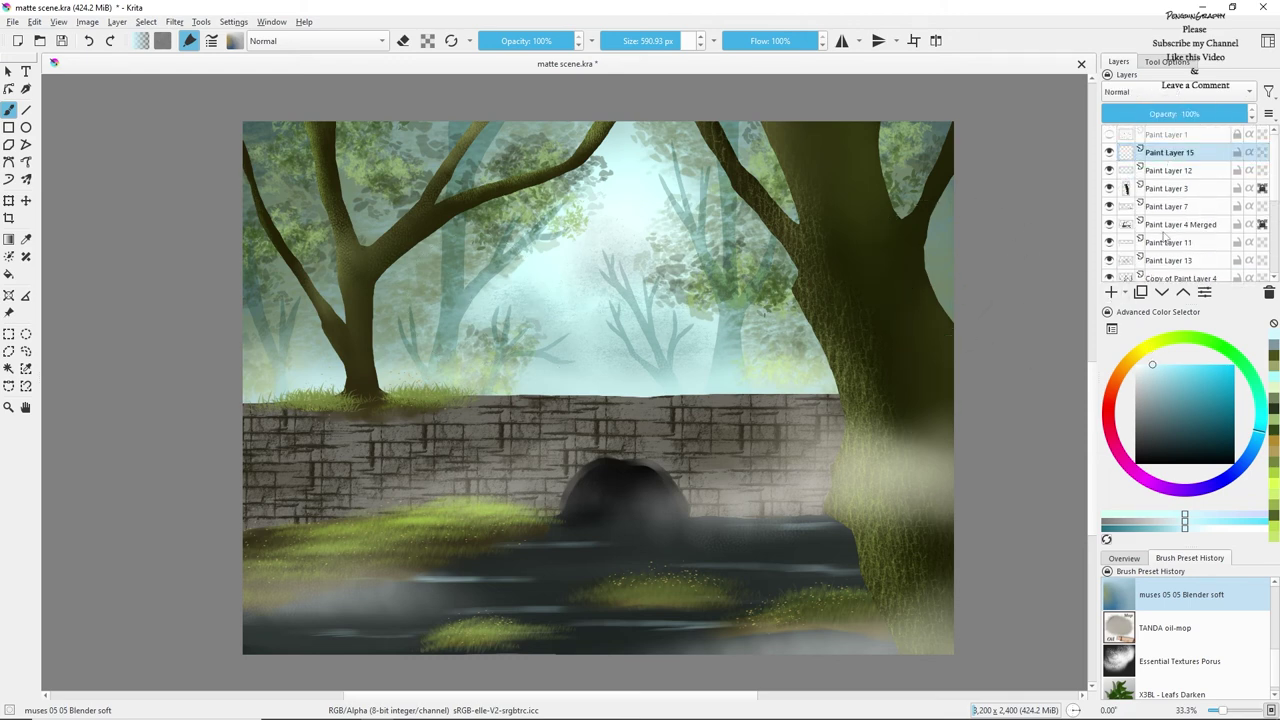
pyautogui.click(1135, 357)
pyautogui.click(1202, 413)
pyautogui.click(1120, 371)
pyautogui.click(1199, 417)
# Airbrush orange over the trees with 1a Airbrush at 1000 px, adding lighter orange and yellow-green in the central sky glow.
pyautogui.click(235, 41)
pyautogui.click(270, 66)
pyautogui.click(263, 87)
pyautogui.scroll(3, 263, 110)
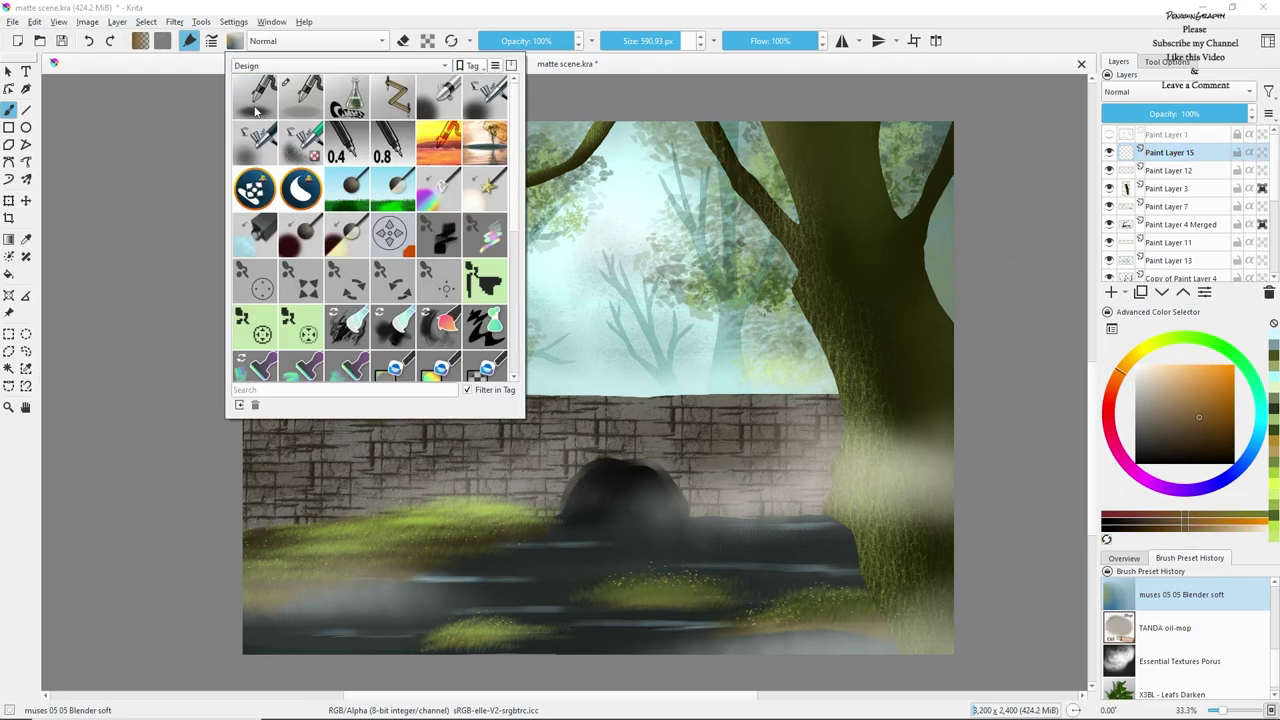
pyautogui.click(257, 98)
pyautogui.click(671, 41)
pyautogui.moveTo(671, 41); pyautogui.dragTo(697, 41)
pyautogui.moveTo(232, 340)
pyautogui.mouseDown()
pyautogui.moveTo(638, 368)
pyautogui.moveTo(770, 120)
pyautogui.moveTo(680, 246)
pyautogui.moveTo(829, 257)
pyautogui.moveTo(114, 314)
pyautogui.moveTo(857, 243)
pyautogui.moveTo(420, 280)
pyautogui.mouseUp()
pyautogui.click(1199, 386)
pyautogui.click(603, 218)
pyautogui.click(1154, 343)
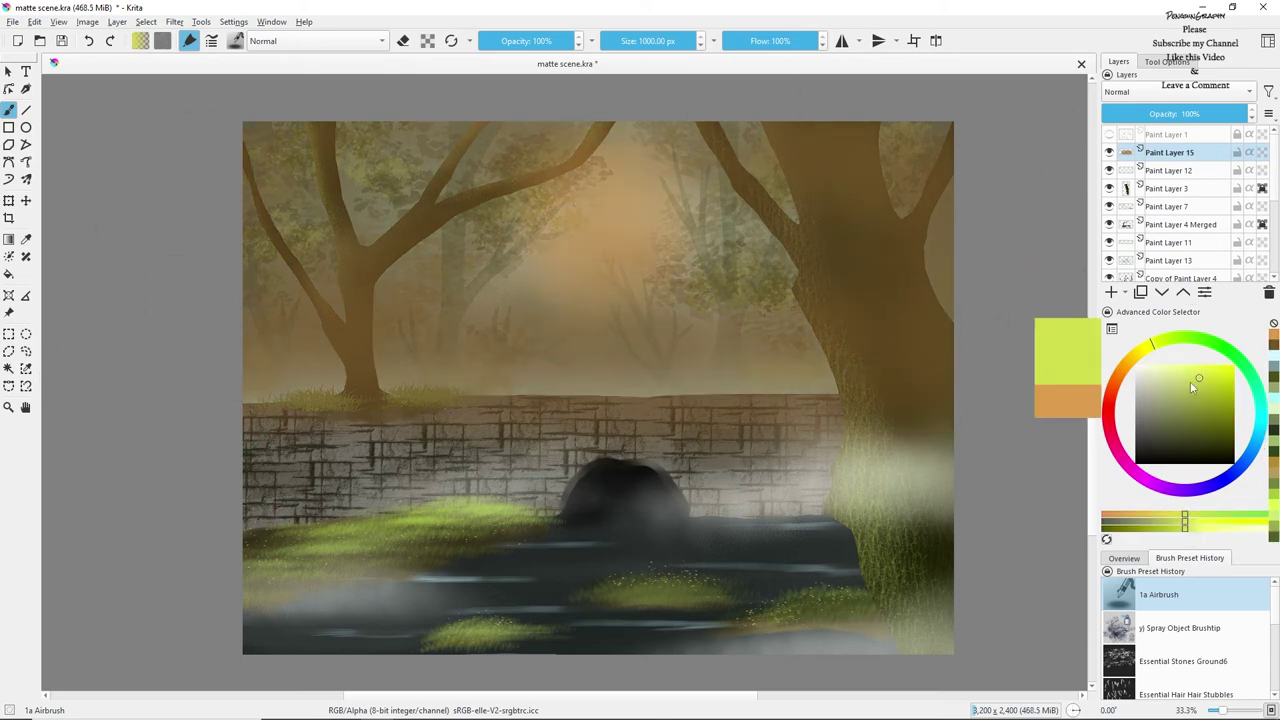
pyautogui.click(597, 229)
# Airbrush dark red over the wall and river, and set Paint Layer 15 to the Overlay blending mode.
pyautogui.click(1108, 414)
pyautogui.click(1219, 428)
pyautogui.moveTo(300, 610)
pyautogui.mouseDown()
pyautogui.moveTo(829, 543)
pyautogui.moveTo(157, 460)
pyautogui.mouseUp()
pyautogui.click(1130, 92)
pyautogui.click(1128, 109)
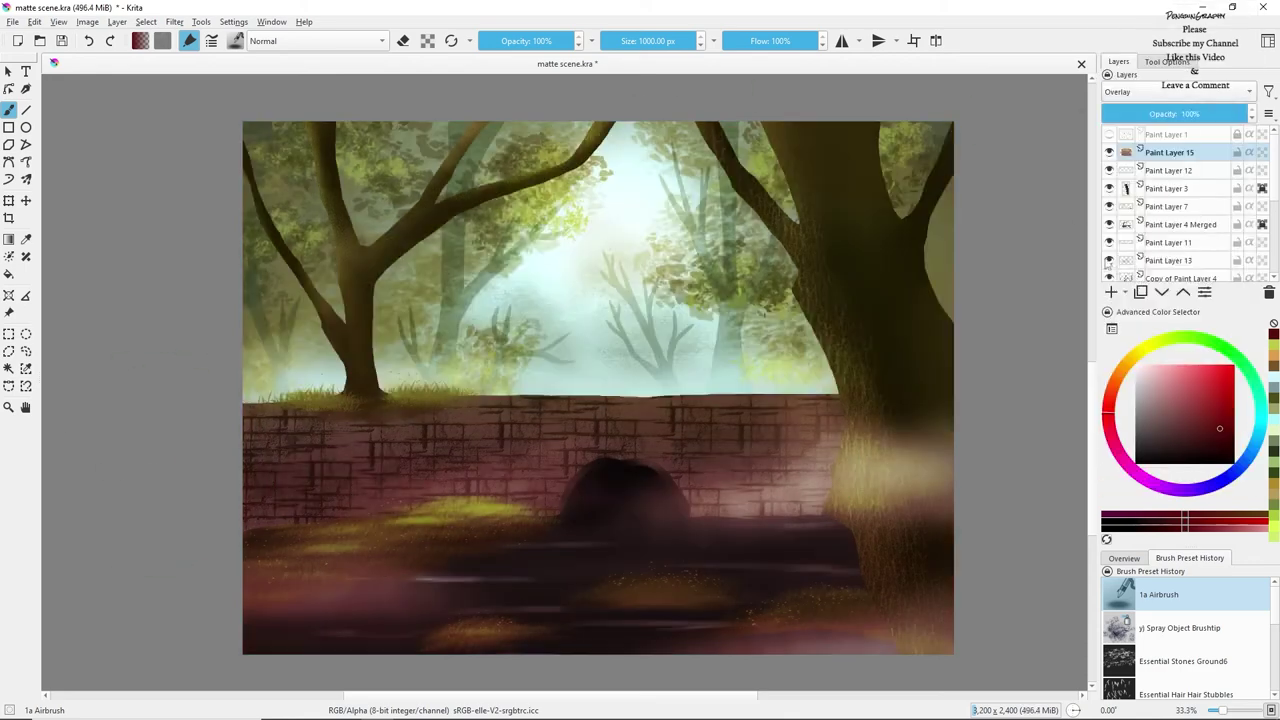
# Airbrush muted red, purple and grey-blue over the river, grassy banks and lower wall on Paint Layer 15.
pyautogui.click(1180, 409)
pyautogui.moveTo(880, 652); pyautogui.dragTo(685, 649)
pyautogui.moveTo(1165, 488); pyautogui.dragTo(1189, 492)
pyautogui.click(1167, 391)
pyautogui.moveTo(885, 605); pyautogui.dragTo(320, 575)
pyautogui.click(1259, 432)
pyautogui.moveTo(930, 595)
pyautogui.mouseDown()
pyautogui.moveTo(915, 645)
pyautogui.moveTo(229, 584)
pyautogui.moveTo(532, 548)
pyautogui.moveTo(633, 611)
pyautogui.moveTo(221, 619)
pyautogui.moveTo(492, 610)
pyautogui.moveTo(424, 660)
pyautogui.mouseUp()
pyautogui.click(1152, 407)
pyautogui.moveTo(900, 430)
pyautogui.mouseDown()
pyautogui.moveTo(857, 414)
pyautogui.moveTo(510, 470)
pyautogui.moveTo(785, 500)
pyautogui.mouseUp()
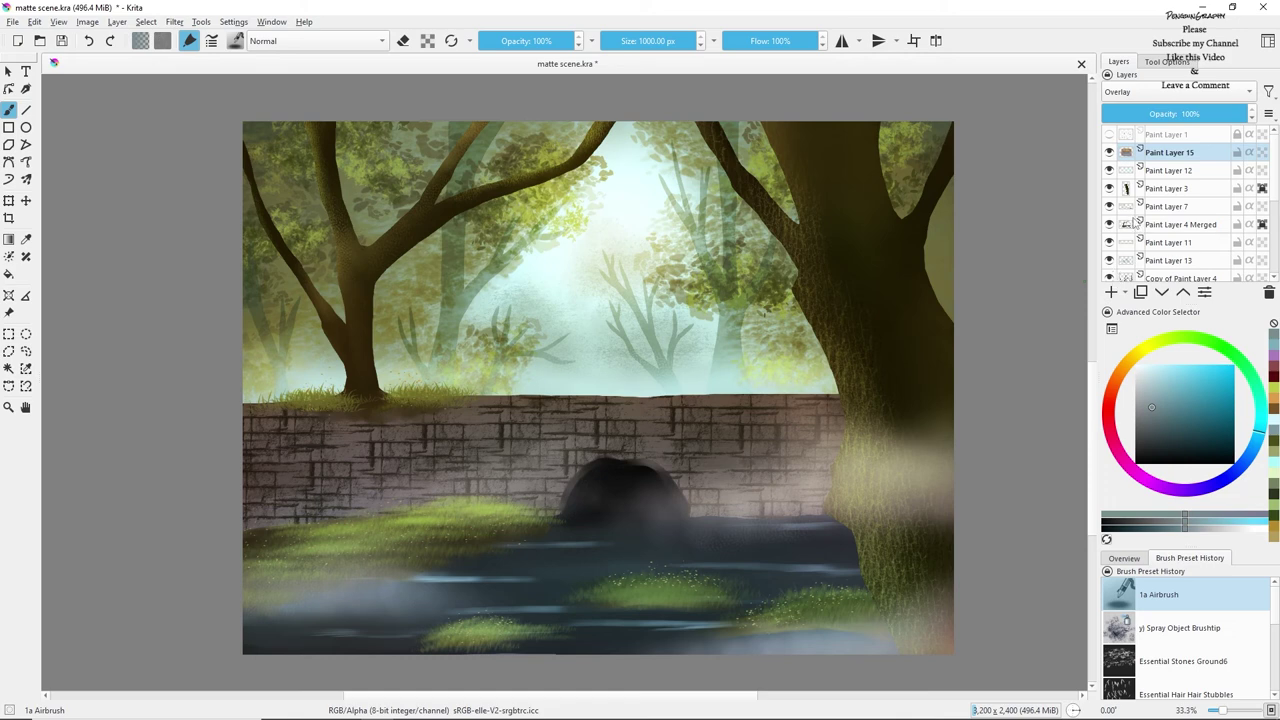
# Unlock the hidden sketch layer Paint Layer 1 and delete it.
pyautogui.click(1172, 135)
pyautogui.click(1237, 135)
pyautogui.click(1269, 292)
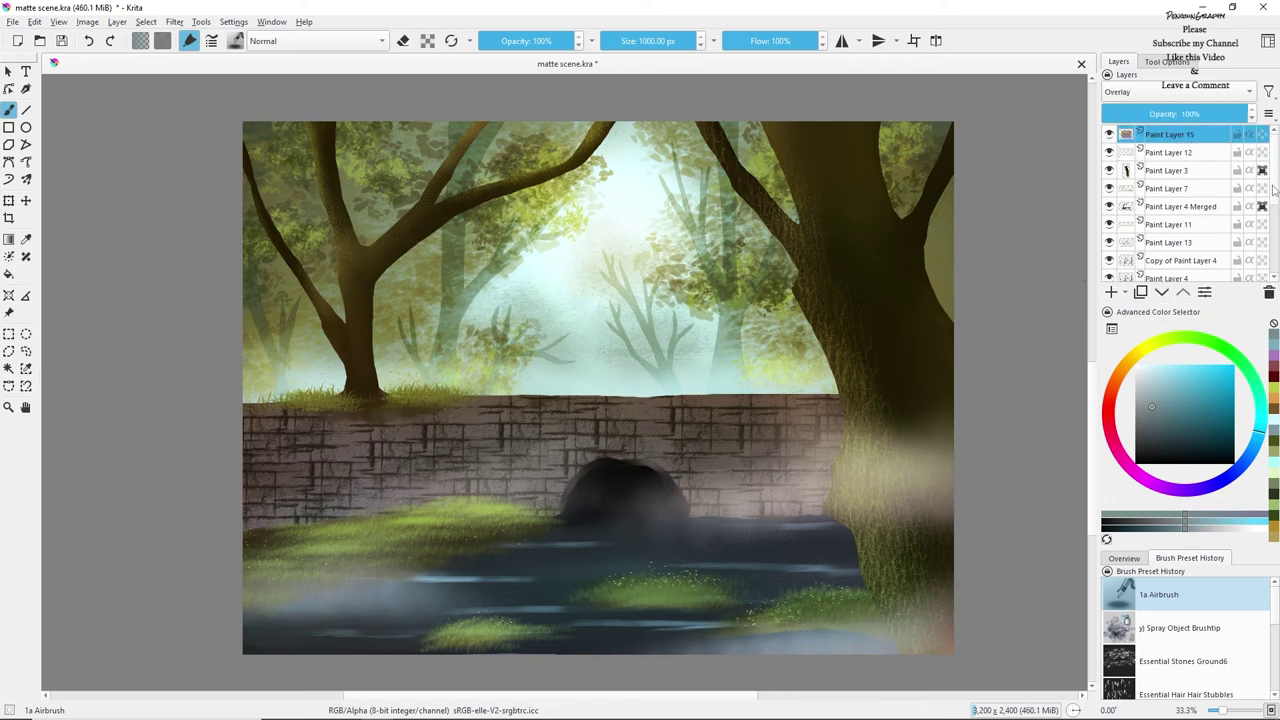
# Examine what Paint Layer 13 and Paint Layer 11 contribute to the scene by hiding and showing them.
pyautogui.scroll(-5, 1171, 243)
pyautogui.click(1115, 167)
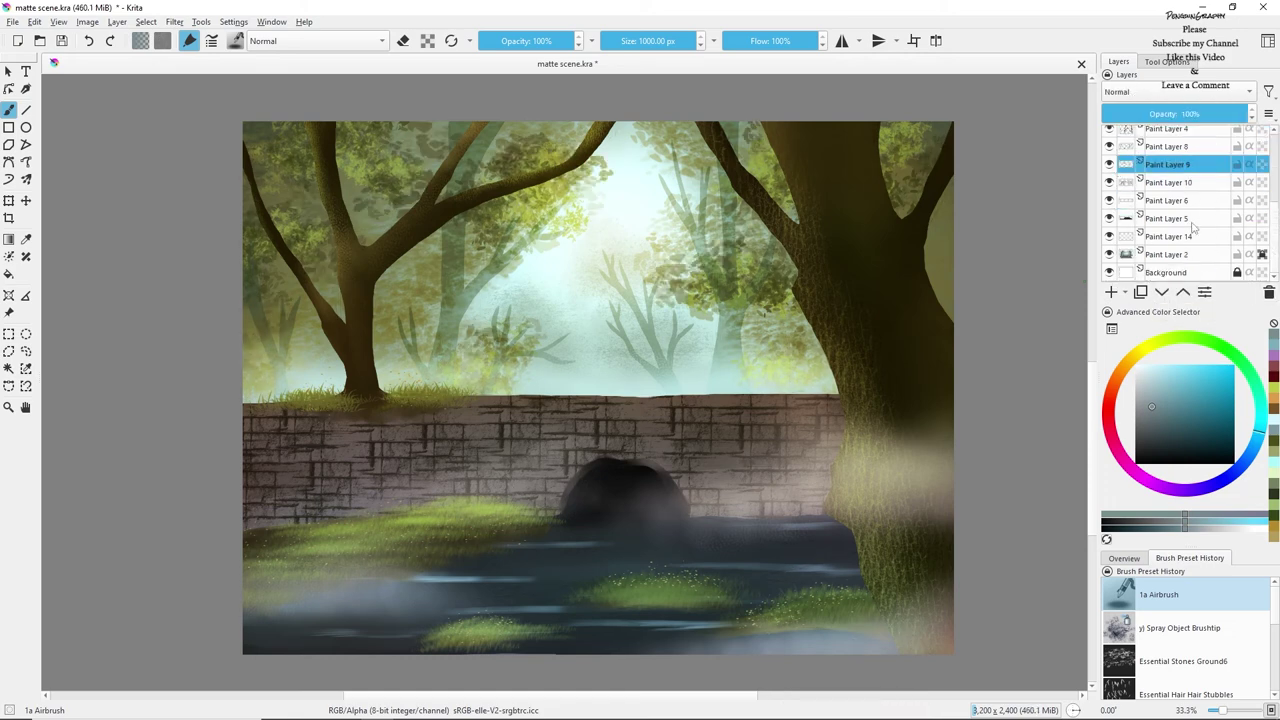
pyautogui.scroll(2, 1187, 209)
pyautogui.click(1120, 199)
pyautogui.click(1109, 199)
pyautogui.click(1109, 199)
pyautogui.click(1137, 217)
pyautogui.click(1110, 182)
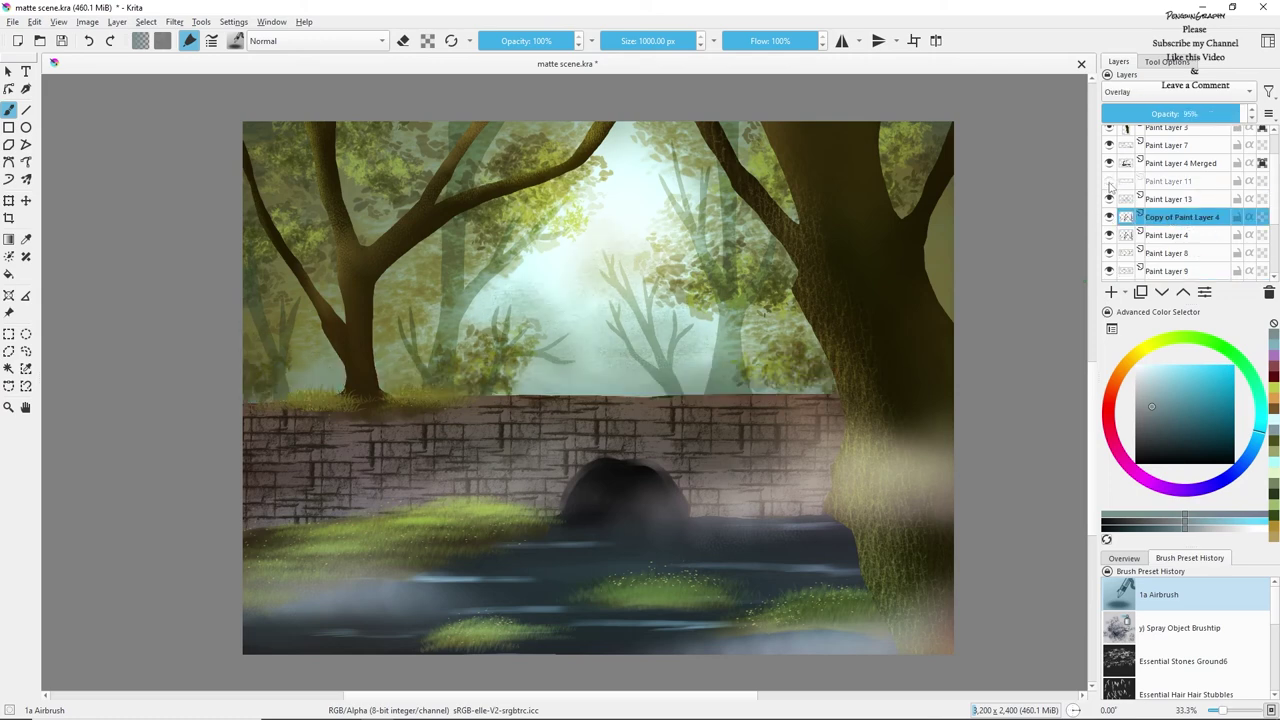
pyautogui.click(1109, 181)
# Add Paint Layer 16 above Paint Layer 7 and pick a light orange paint colour.
pyautogui.scroll(1, 1170, 200)
pyautogui.click(1170, 188)
pyautogui.click(1192, 384)
# Try an orange dab of the Concept SpraySharpSplatter brush near the left end of the wall.
pyautogui.click(211, 40)
pyautogui.click(340, 65)
pyautogui.click(328, 68)
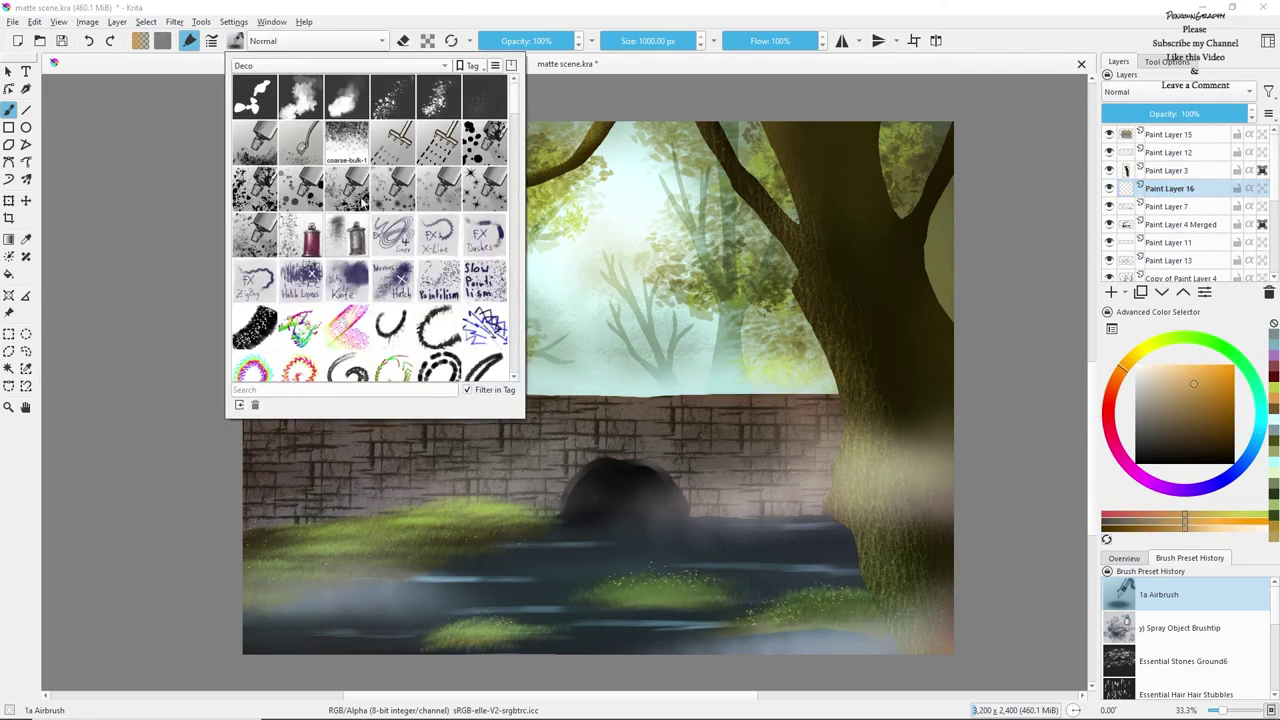
pyautogui.click(346, 190)
pyautogui.click(272, 462)
pyautogui.hotkey('ctrl', 'z')
# Choose the muses 07 01 Texture 07 Snow brush and test it on the brush editor's scratchpad.
pyautogui.click(211, 40)
pyautogui.scroll(-5, 480, 300)
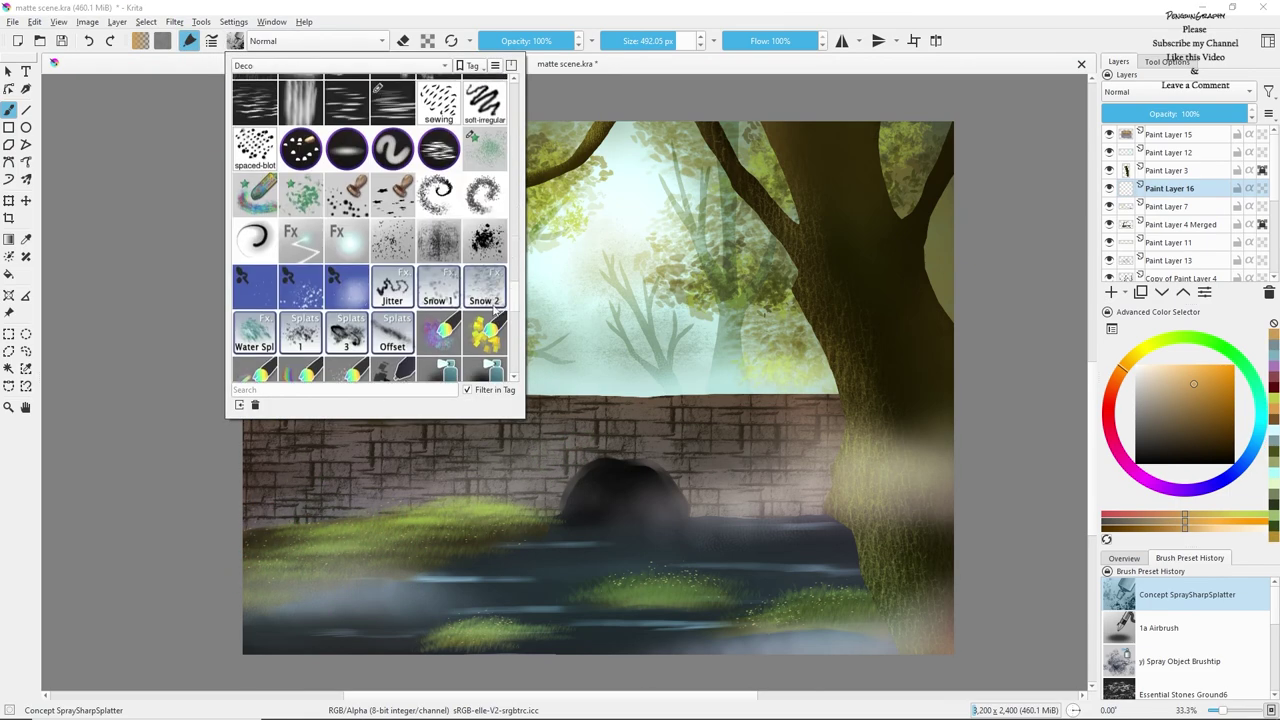
pyautogui.scroll(1, 493, 310)
pyautogui.click(393, 246)
pyautogui.click(211, 40)
pyautogui.click(1031, 422)
pyautogui.click(1102, 117)
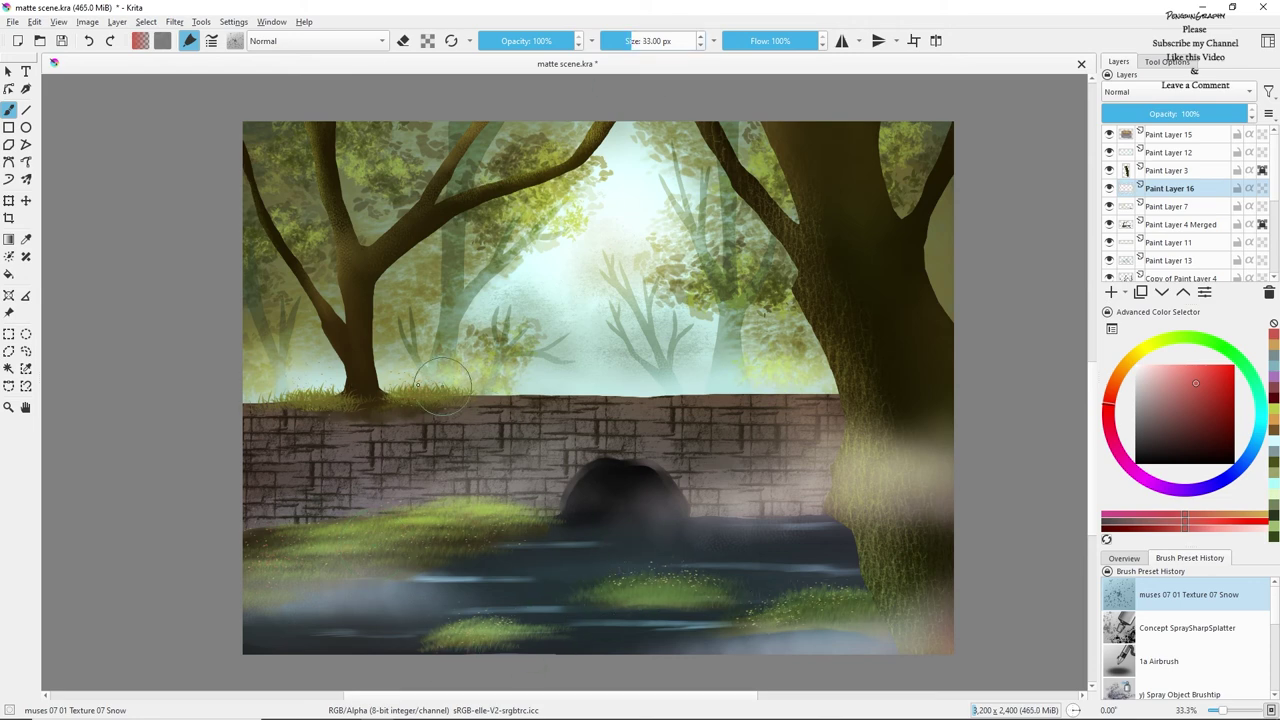
# Enlarge the Texture 07 Snow brush to 81 px and scatter red flecks over the background foliage on Paint Layer 9.
pyautogui.moveTo(635, 41); pyautogui.dragTo(641, 41)
pyautogui.scroll(-2, 1168, 230)
pyautogui.click(1168, 232)
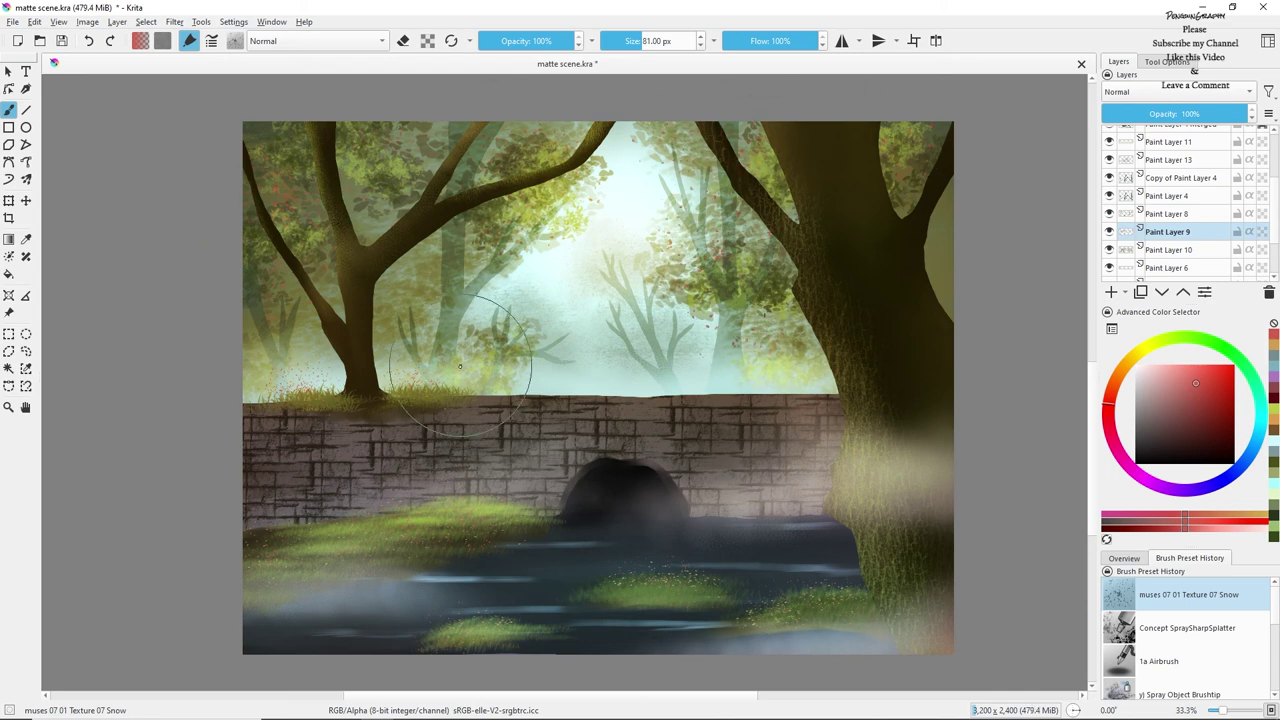
# Check Paint Layer 9's visibility, and dab yellow-orange beside the right tree with the Essential Details Sparks brush.
pyautogui.scroll(-4, 1197, 640)
pyautogui.click(1197, 648)
pyautogui.click(1109, 232)
pyautogui.click(1108, 231)
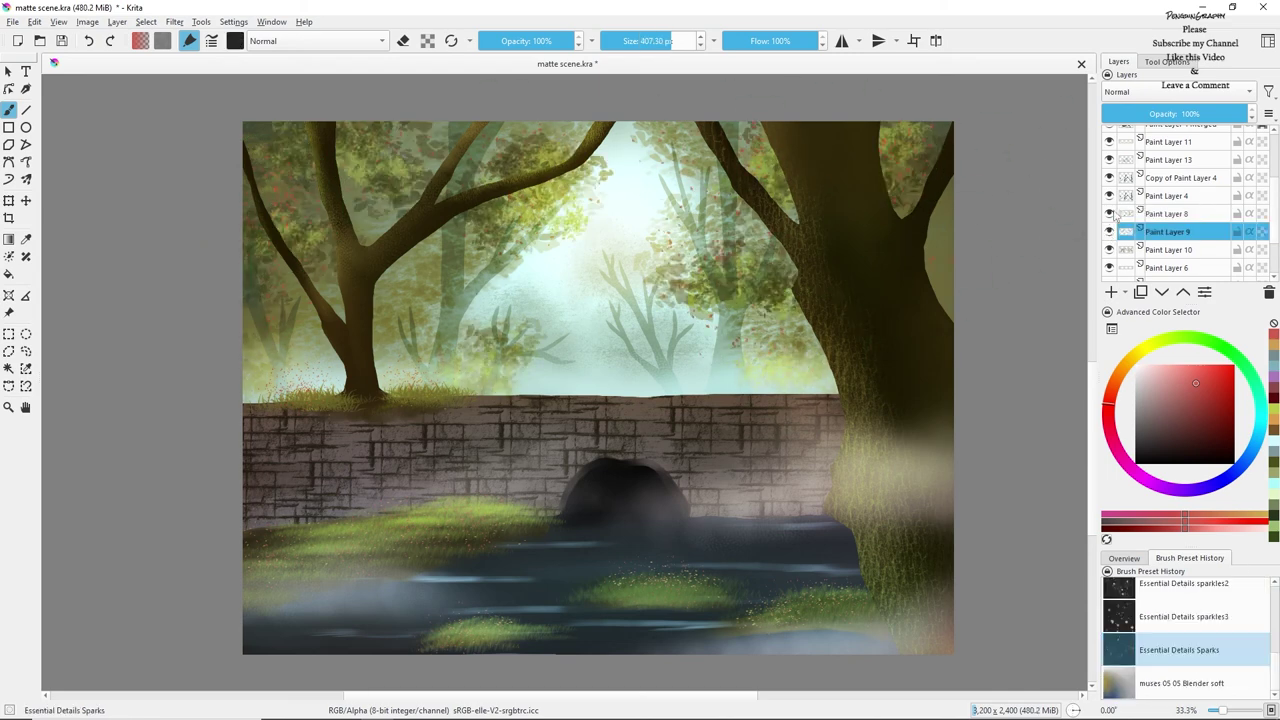
pyautogui.click(1126, 363)
pyautogui.click(1190, 375)
pyautogui.click(914, 270)
# Scatter yellow-orange flecks over the background foliage on Paint Layer 9 with the muses 07 01 Texture 07 Snow brush.
pyautogui.scroll(5, 1190, 625)
pyautogui.click(1188, 595)
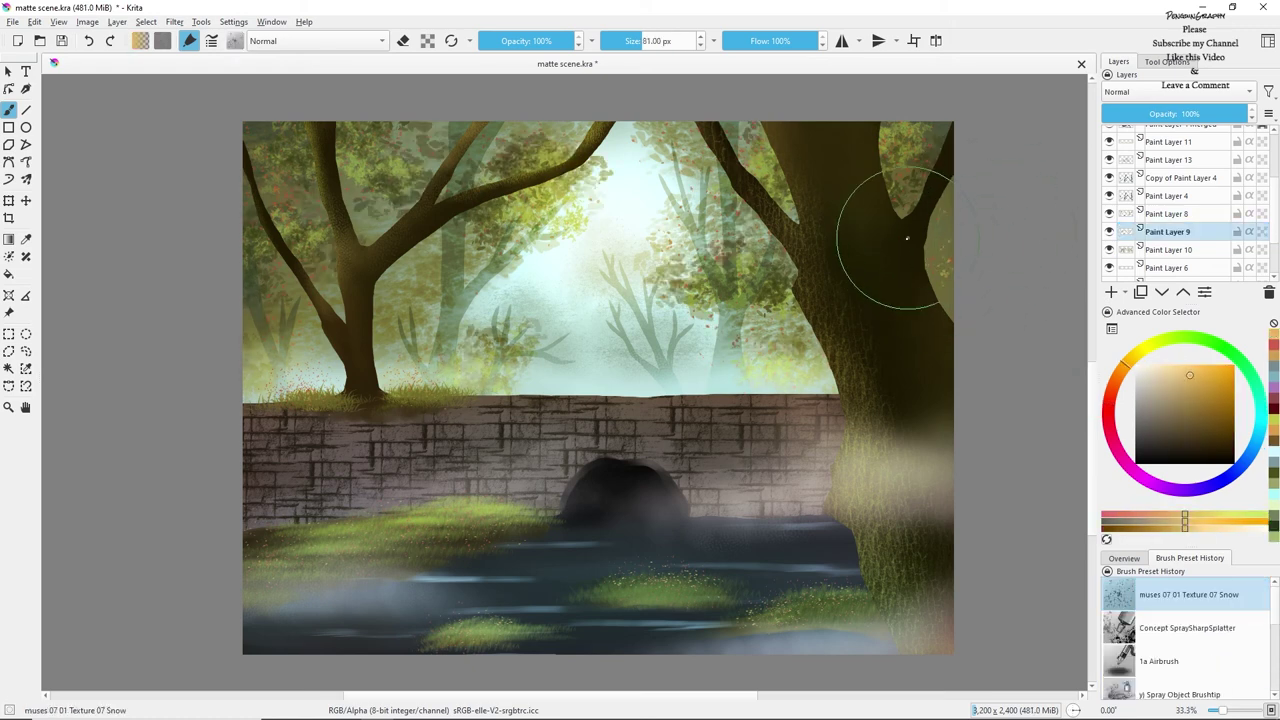
pyautogui.click(938, 238)
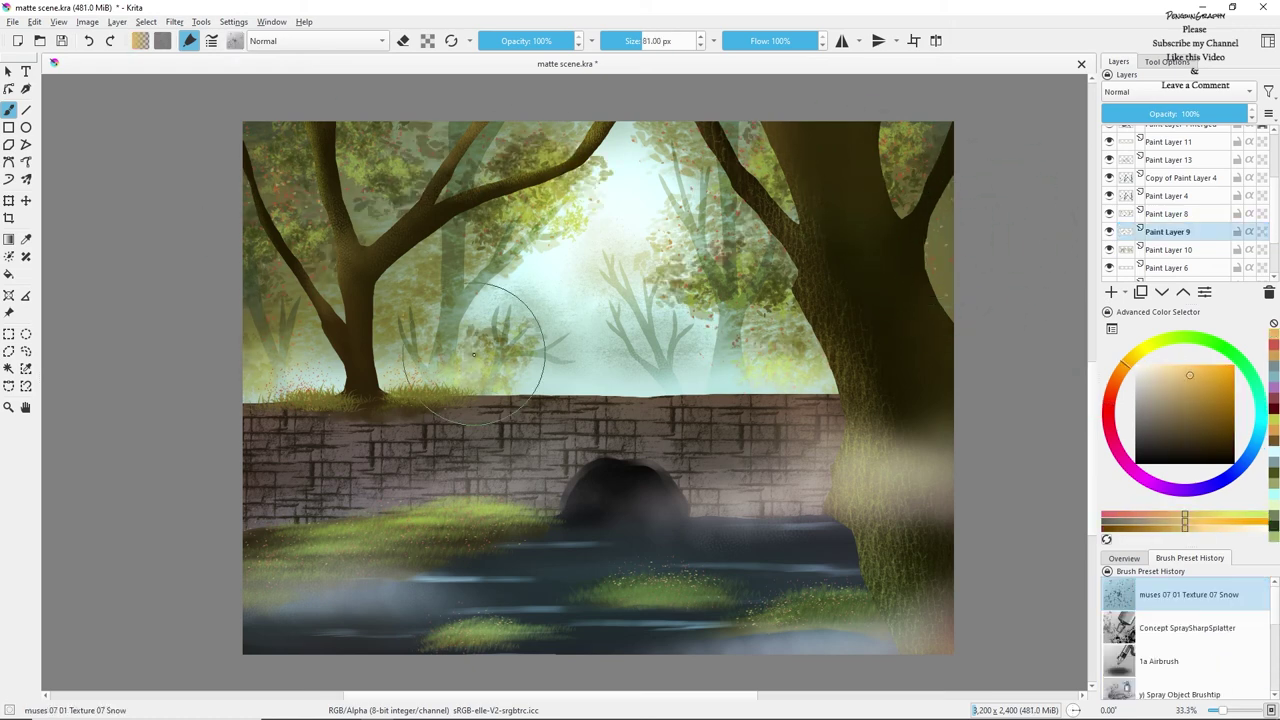
pyautogui.moveTo(746, 280); pyautogui.dragTo(744, 162)
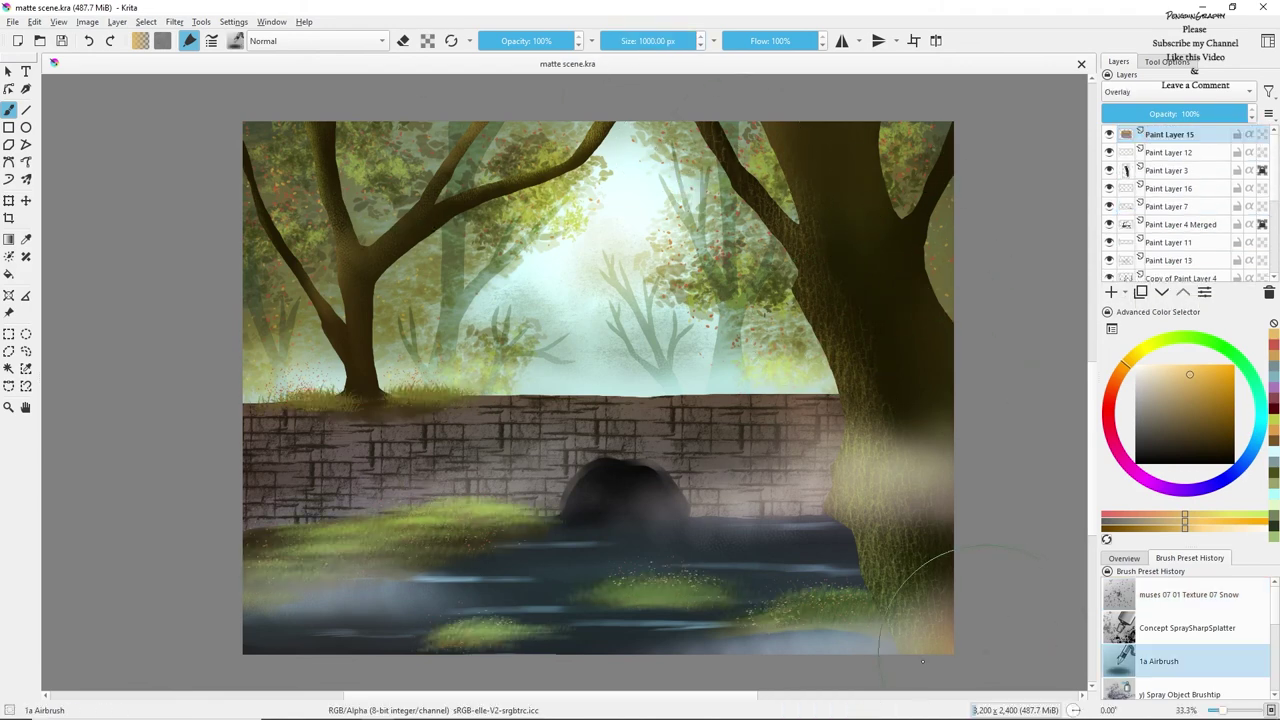
# Airbrush warm and muted orange over the painting's lower corners on Paint Layer 15 and save the file.
pyautogui.moveTo(974, 665); pyautogui.dragTo(800, 665)
pyautogui.moveTo(270, 640); pyautogui.dragTo(350, 650)
pyautogui.click(1160, 393)
pyautogui.moveTo(940, 660); pyautogui.dragTo(780, 670)
pyautogui.hotkey('ctrl', 's')
# Add Paint Layer 17 above Paint Layer 3 and pick an olive green paint colour.
pyautogui.click(1109, 152)
pyautogui.click(1109, 152)
pyautogui.click(1168, 171)
pyautogui.click(1111, 293)
pyautogui.click(1163, 340)
pyautogui.click(1168, 407)
# Try the RAMON FX snow 2 and TANDA texture-12 brushes on the brush editor's scratchpad.
pyautogui.click(236, 41)
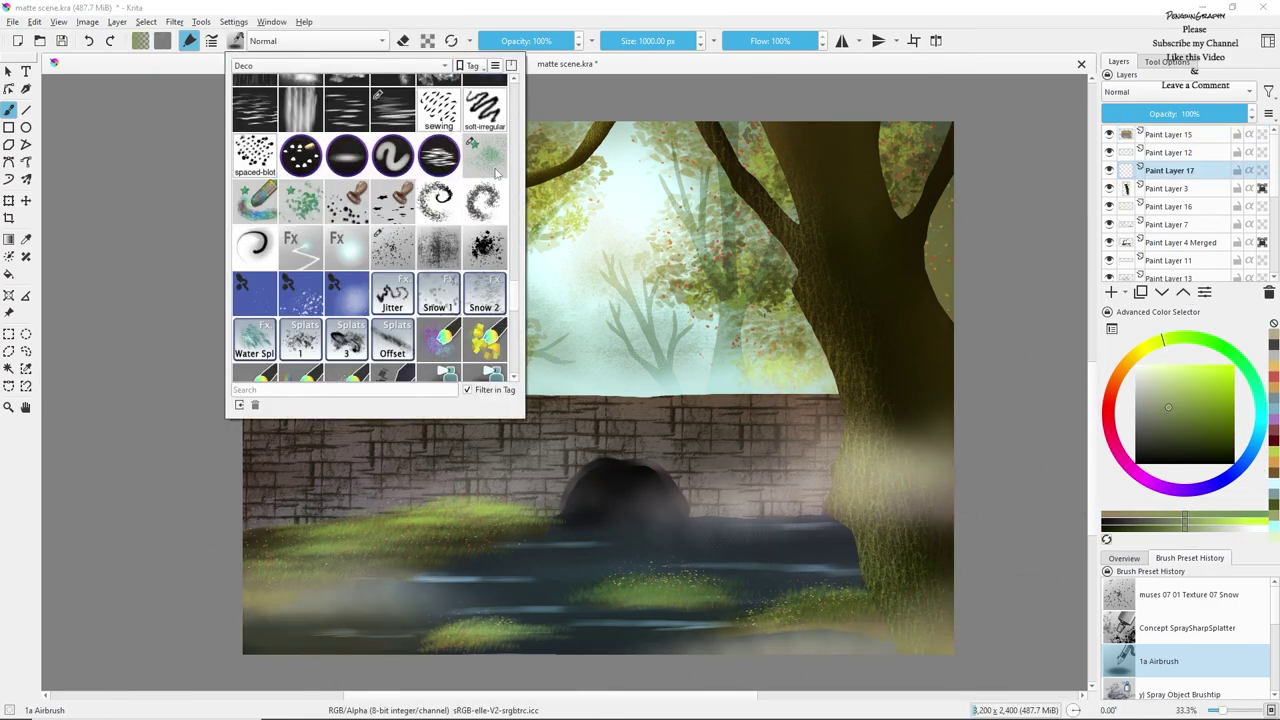
pyautogui.scroll(-2, 477, 163)
pyautogui.click(485, 212)
pyautogui.click(211, 41)
pyautogui.click(236, 41)
pyautogui.scroll(-9, 480, 250)
pyautogui.click(485, 305)
pyautogui.moveTo(1062, 270); pyautogui.dragTo(955, 330)
# Load the y) Texture Large Splat SEcond brush and test its leaf splats on the scratchpad.
pyautogui.click(236, 41)
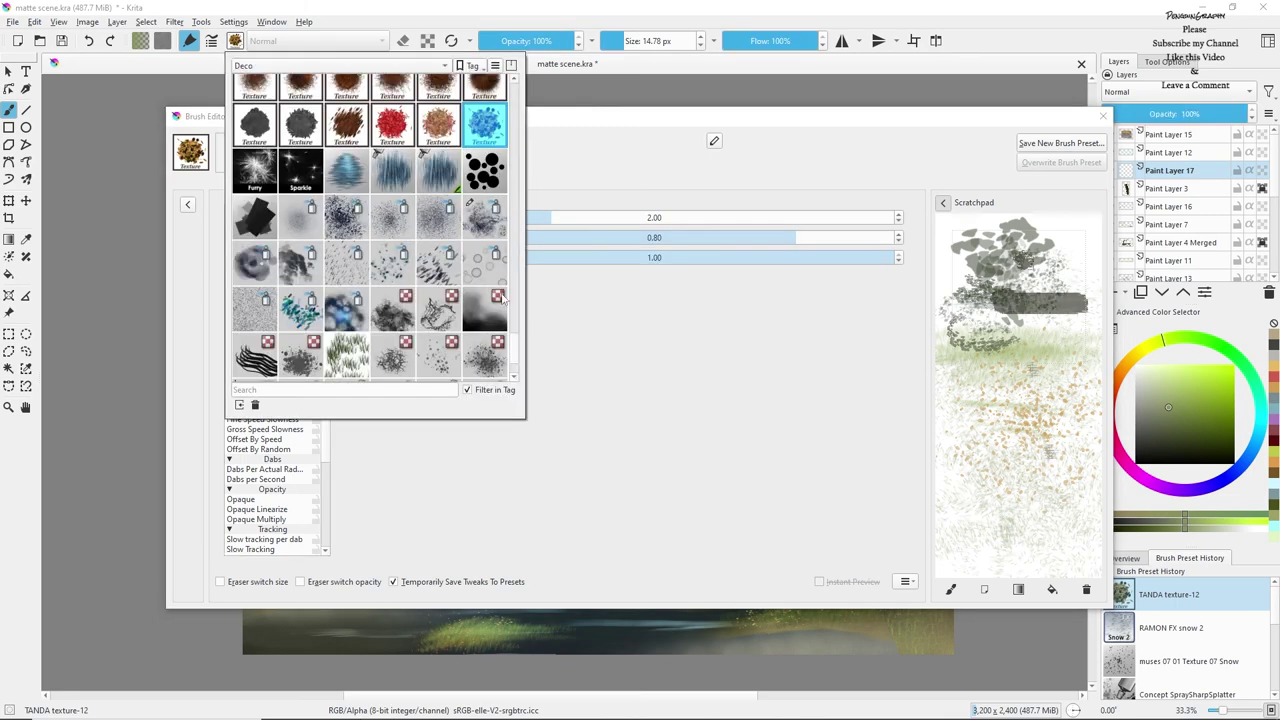
pyautogui.click(390, 221)
pyautogui.click(650, 287)
pyautogui.moveTo(1035, 375); pyautogui.dragTo(955, 440)
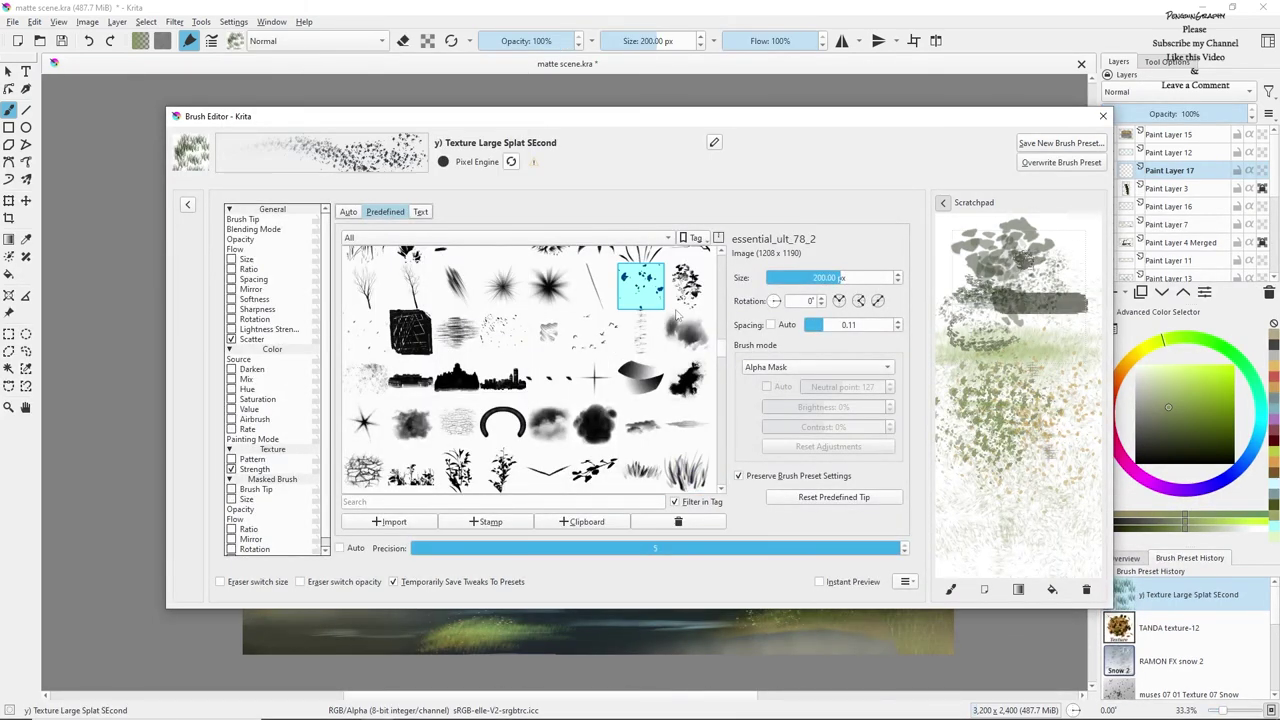
# Test a neighbouring brush tip, go back to essential_ult_78_2 and enable the brush's Rotation option.
pyautogui.click(686, 286)
pyautogui.moveTo(985, 350); pyautogui.dragTo(1050, 430)
pyautogui.click(630, 300)
pyautogui.click(231, 319)
pyautogui.click(1103, 116)
# Set the brush size to about 684 px and stamp large olive leaves across the foreground trees' upper branches.
pyautogui.click(685, 41)
pyautogui.click(643, 190)
pyautogui.hotkey('ctrl', 'z')
pyautogui.moveTo(640, 200); pyautogui.dragTo(800, 200)
pyautogui.hotkey('ctrl', 'z')
pyautogui.moveTo(420, 150); pyautogui.dragTo(270, 175)
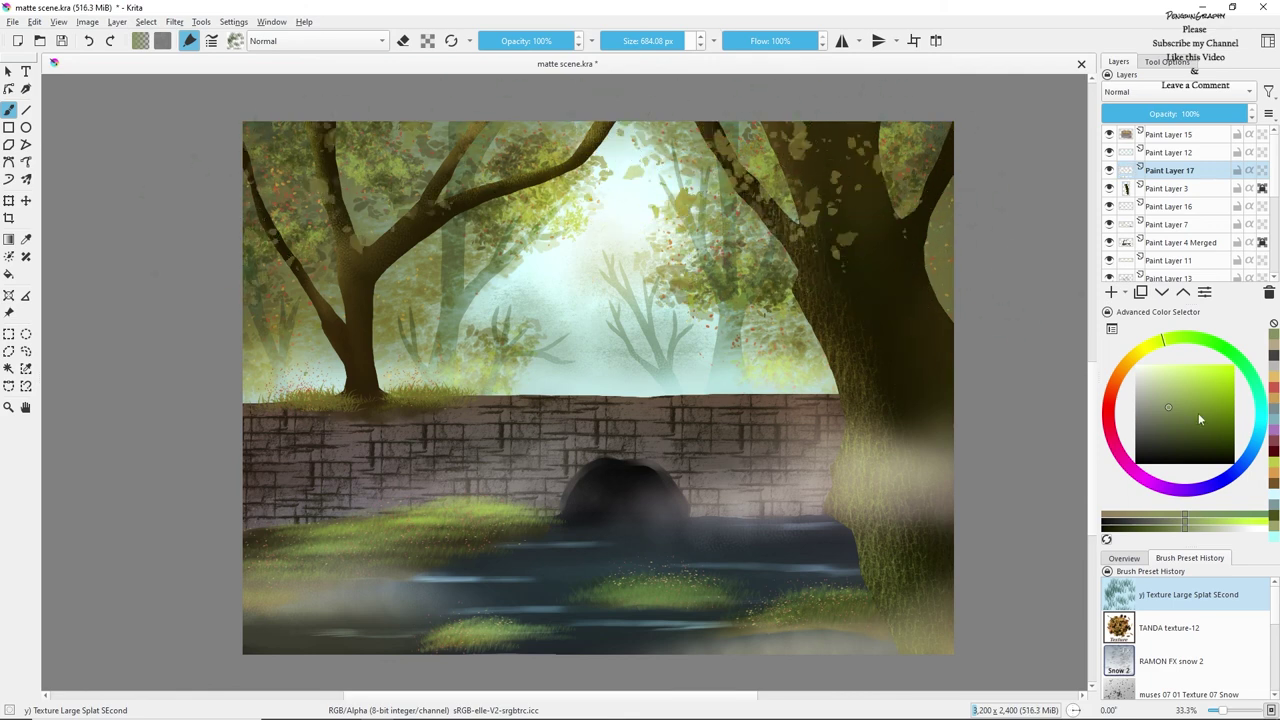
# Stamp more leaves in brighter and sampled greens at smaller brush sizes over the tree crowns and beside the right trunk.
pyautogui.click(1189, 417)
pyautogui.click(670, 41)
pyautogui.moveTo(440, 165); pyautogui.dragTo(350, 155)
pyautogui.moveTo(670, 185); pyautogui.dragTo(695, 235)
pyautogui.moveTo(850, 160); pyautogui.dragTo(815, 205)
pyautogui.moveTo(600, 165)
pyautogui.mouseDown()
pyautogui.moveTo(630, 165)
pyautogui.moveTo(735, 235)
pyautogui.mouseUp()
pyautogui.keyDown('ctrl'); pyautogui.click(750, 225); pyautogui.keyUp('ctrl')
pyautogui.moveTo(775, 335); pyautogui.dragTo(797, 366)
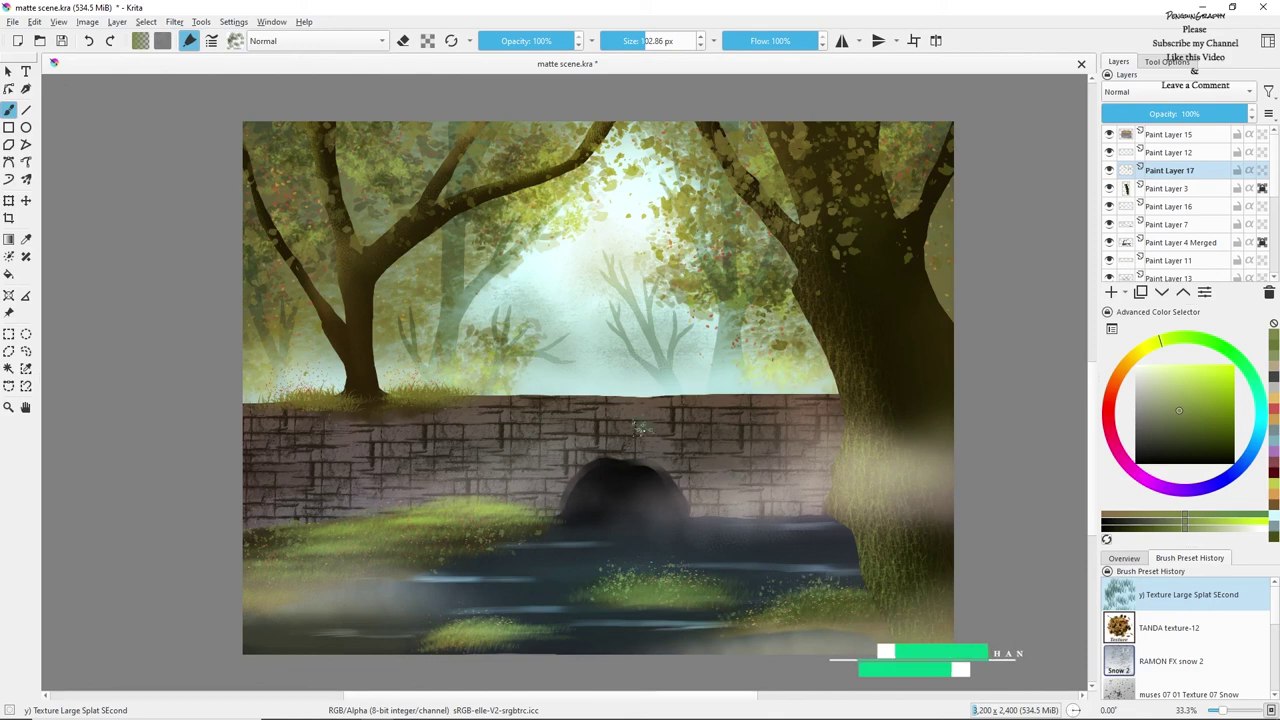
# Save the finished painting.
pyautogui.hotkey('ctrl', 's')
pyautogui.scroll(1, 1181, 245)
pyautogui.scroll(-1, 1181, 245)
pyautogui.hotkey('ctrl', 's')
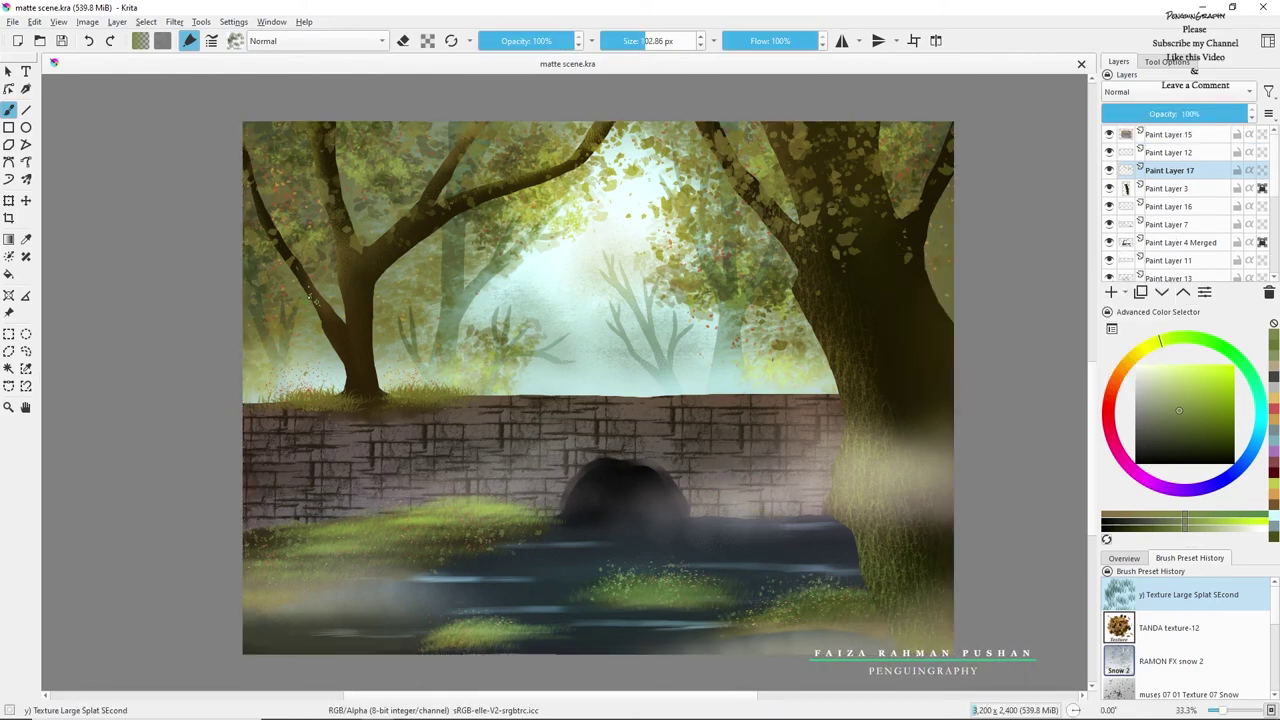